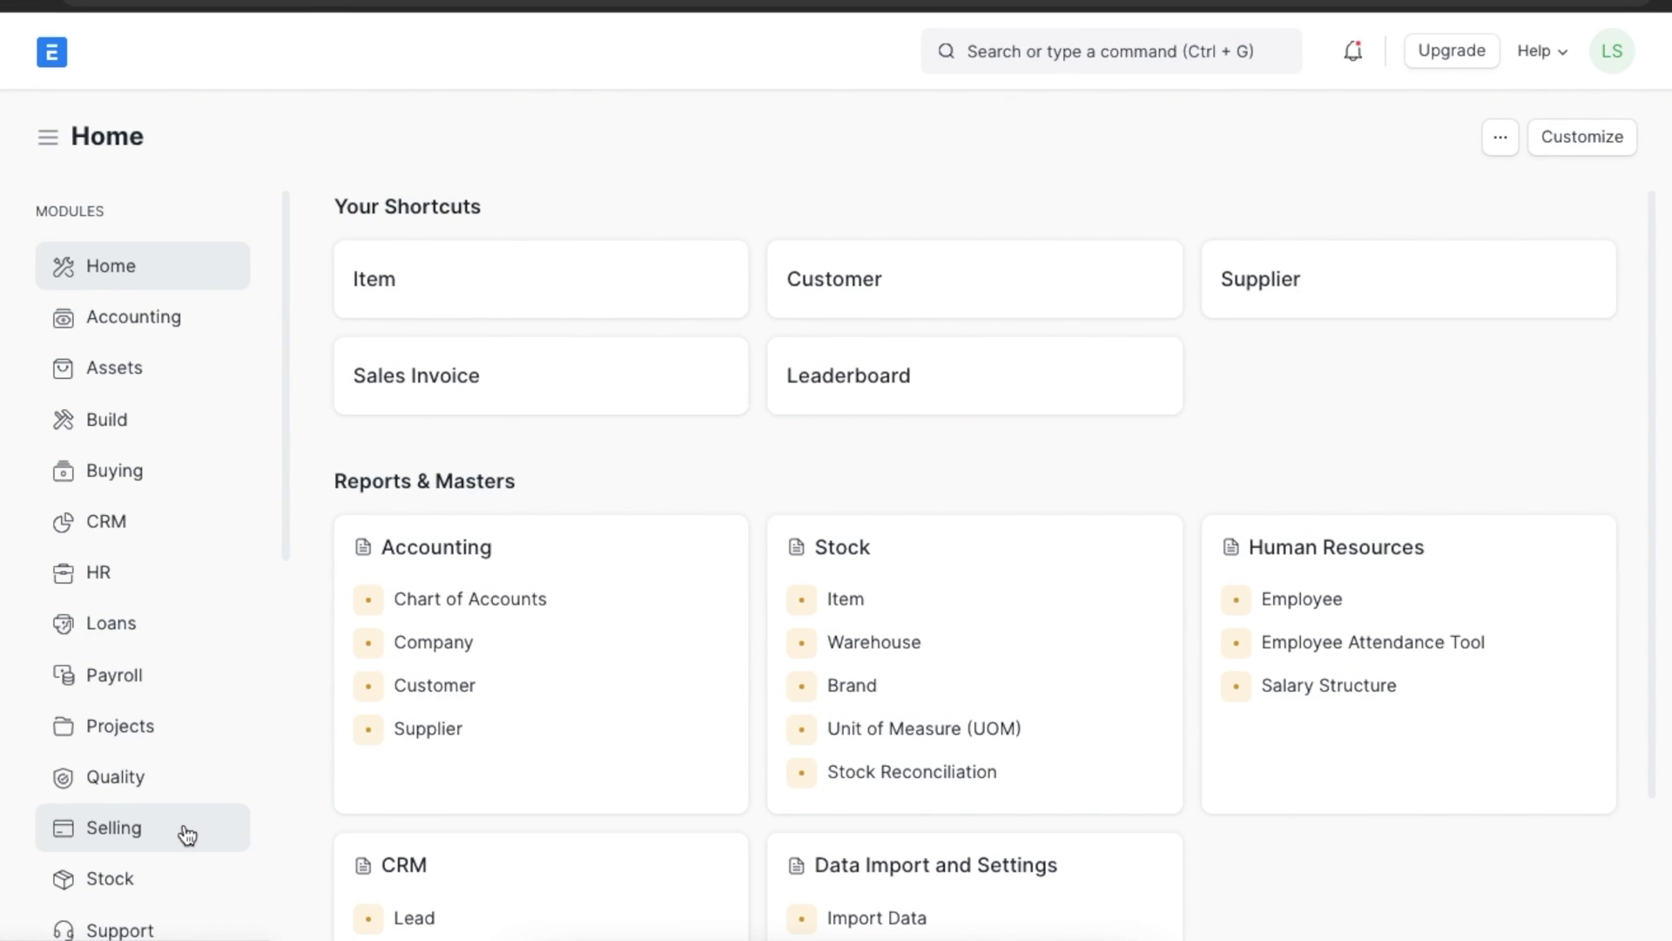
- Start a new sales order for customer Extreme Inc. with Order Type Maintenance
left_click(187, 834)
scroll(1016, 703, "down", 1)
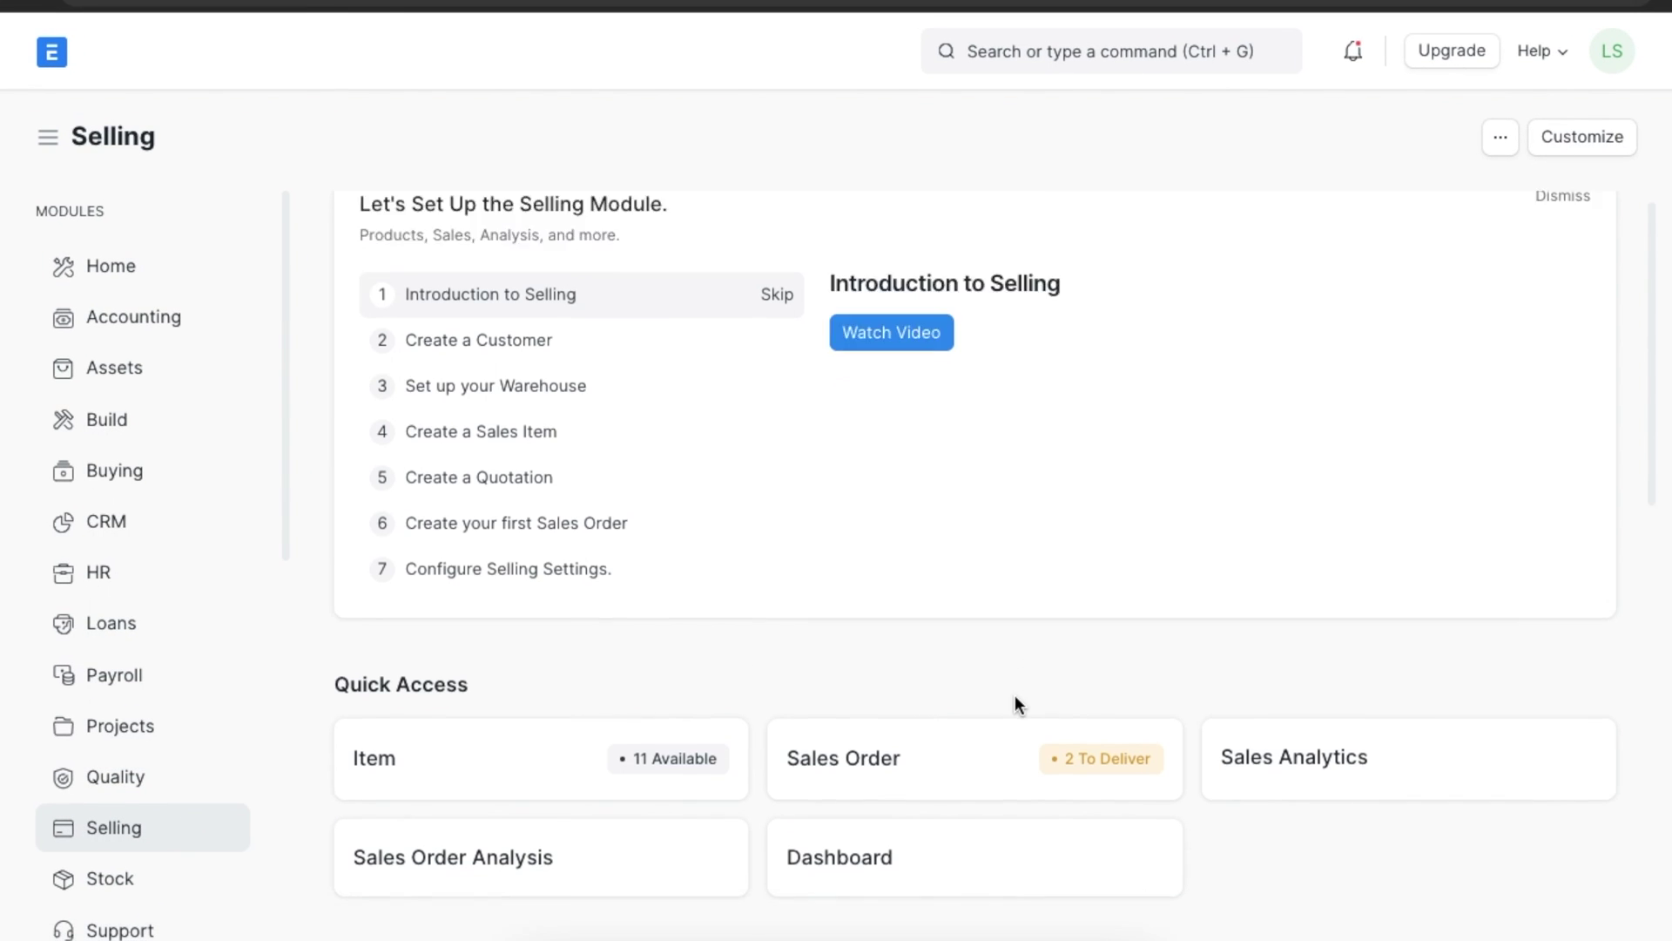
scroll(1016, 702, "down", 6)
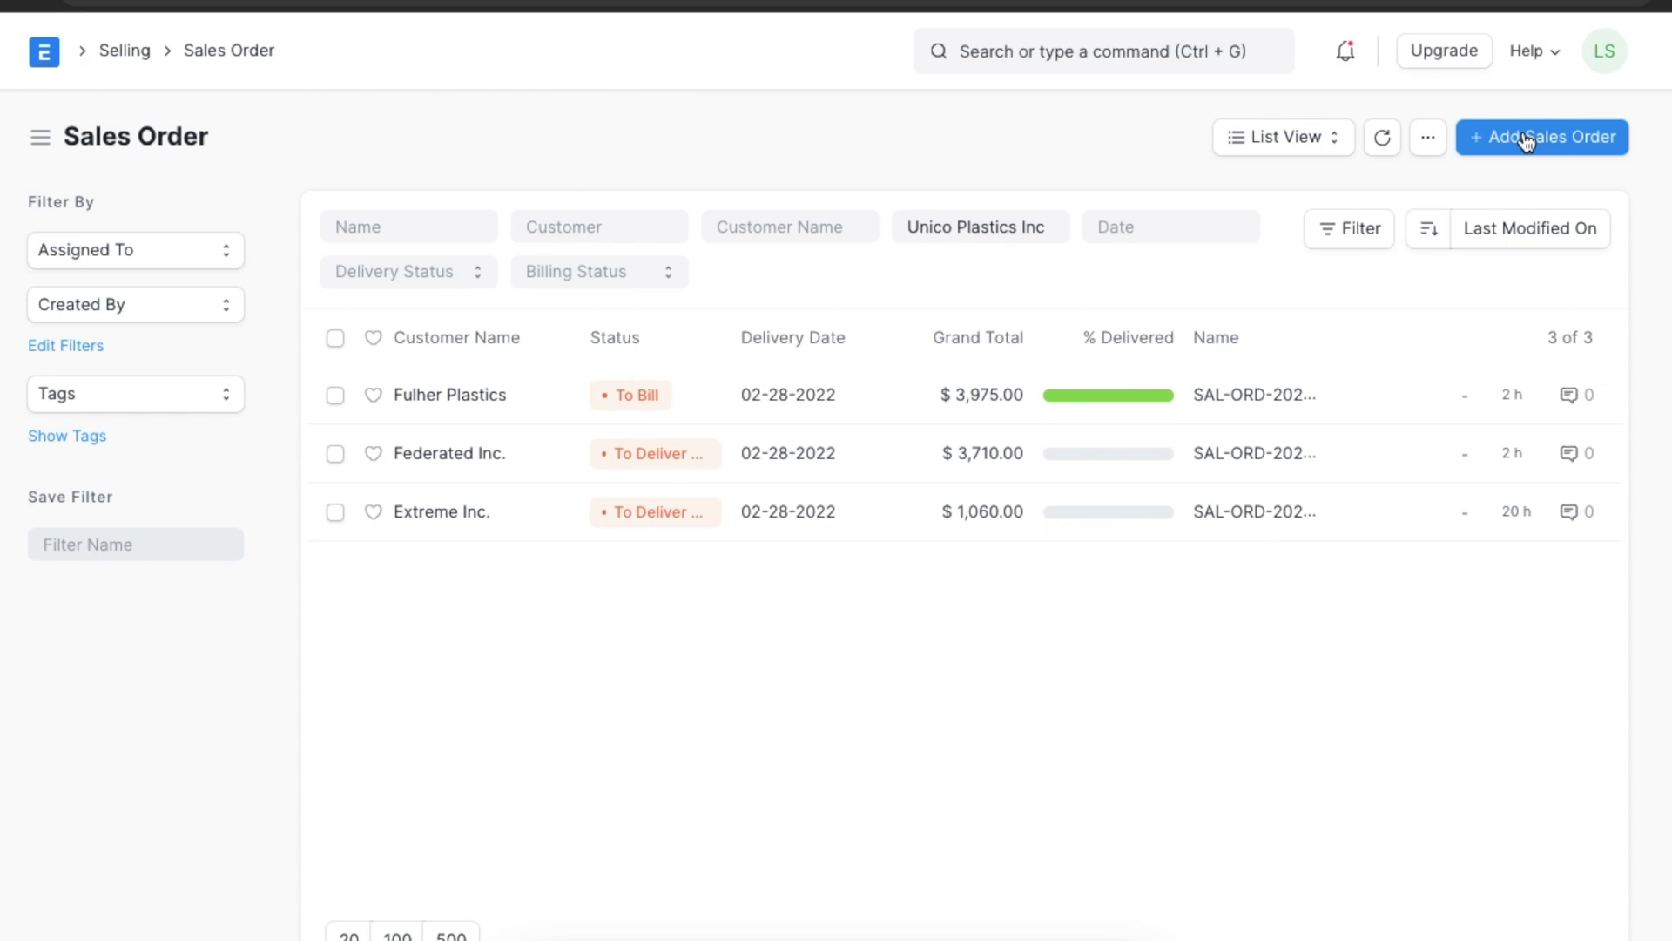
left_click(1526, 140)
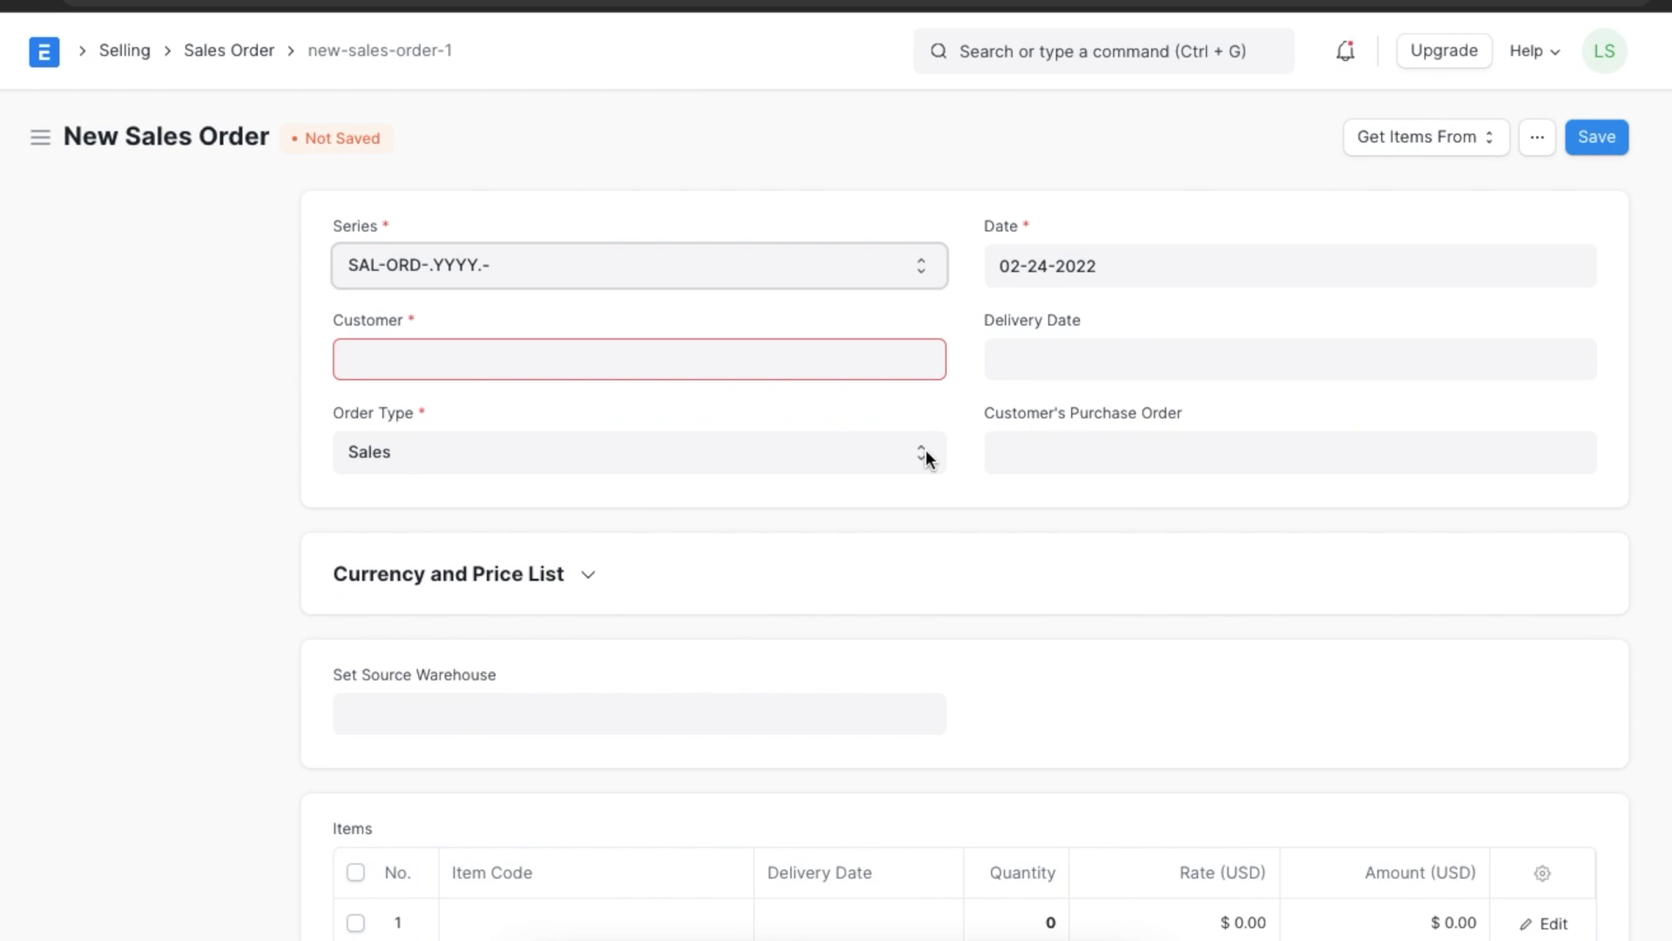
left_click(926, 455)
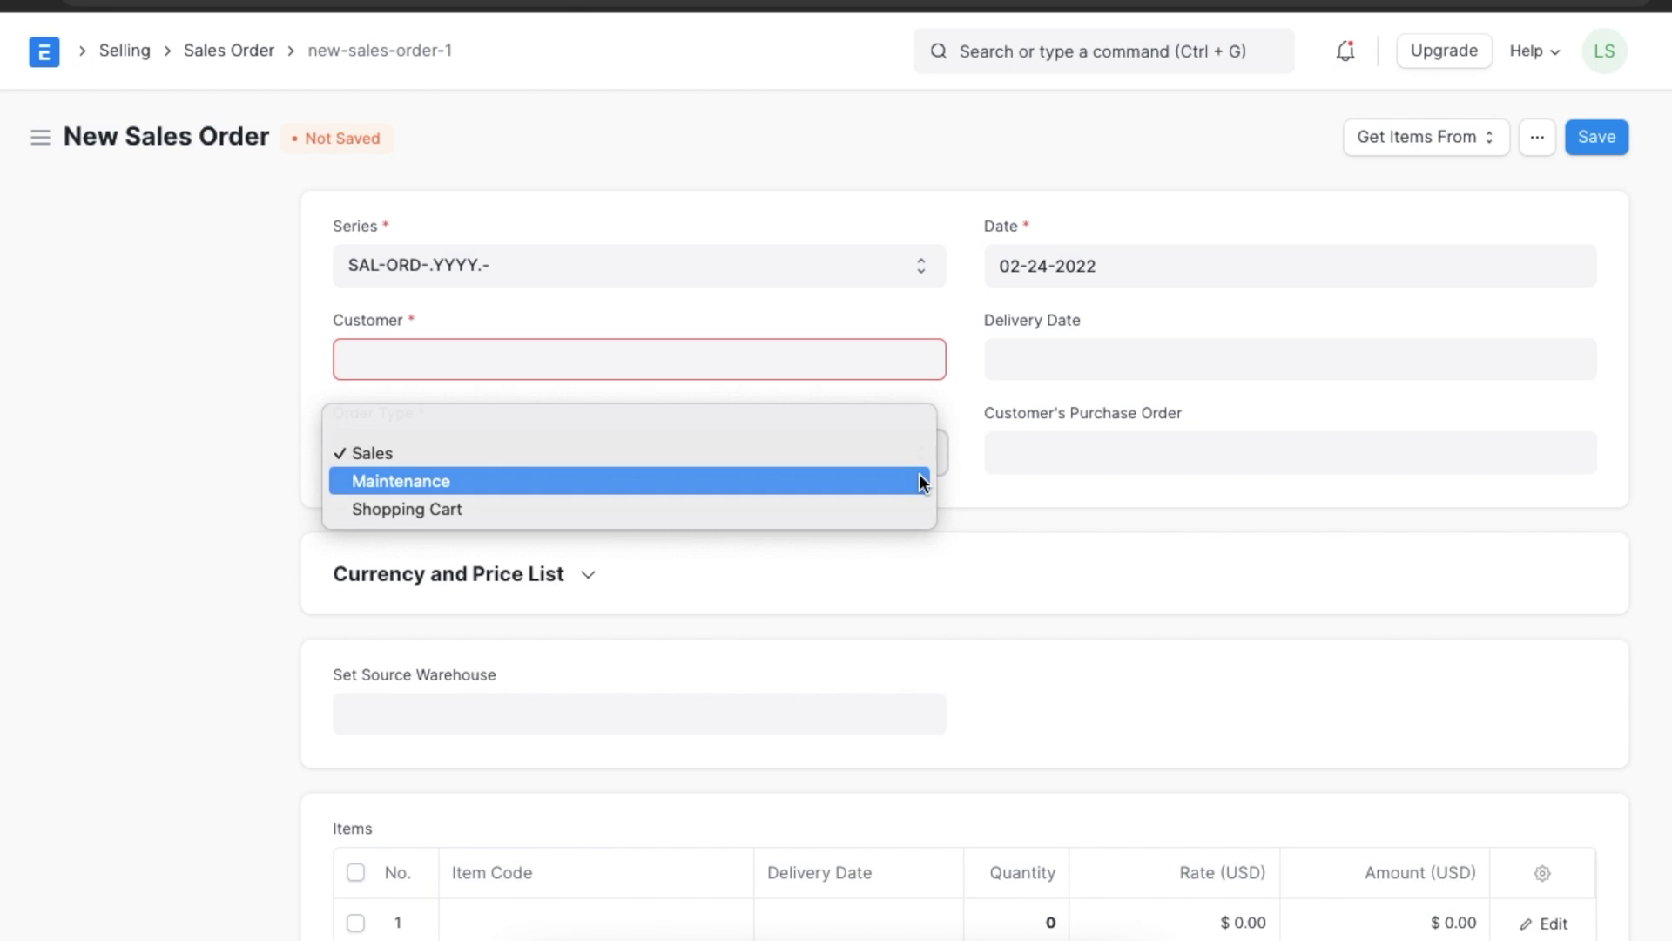
left_click(921, 482)
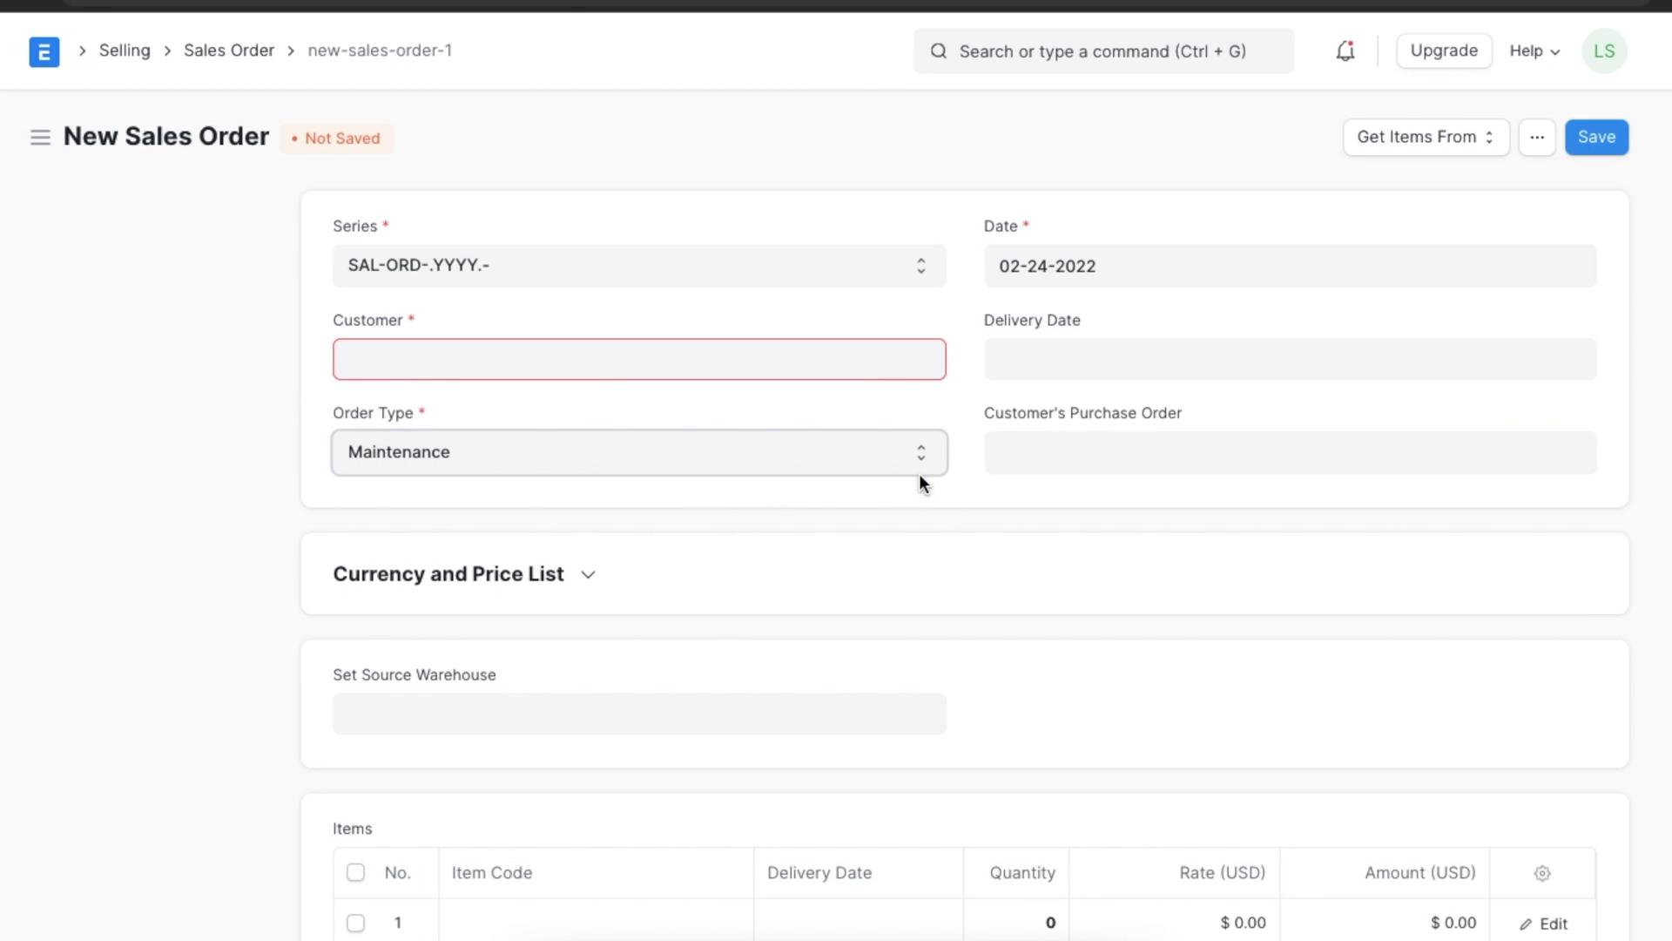
left_click(902, 364)
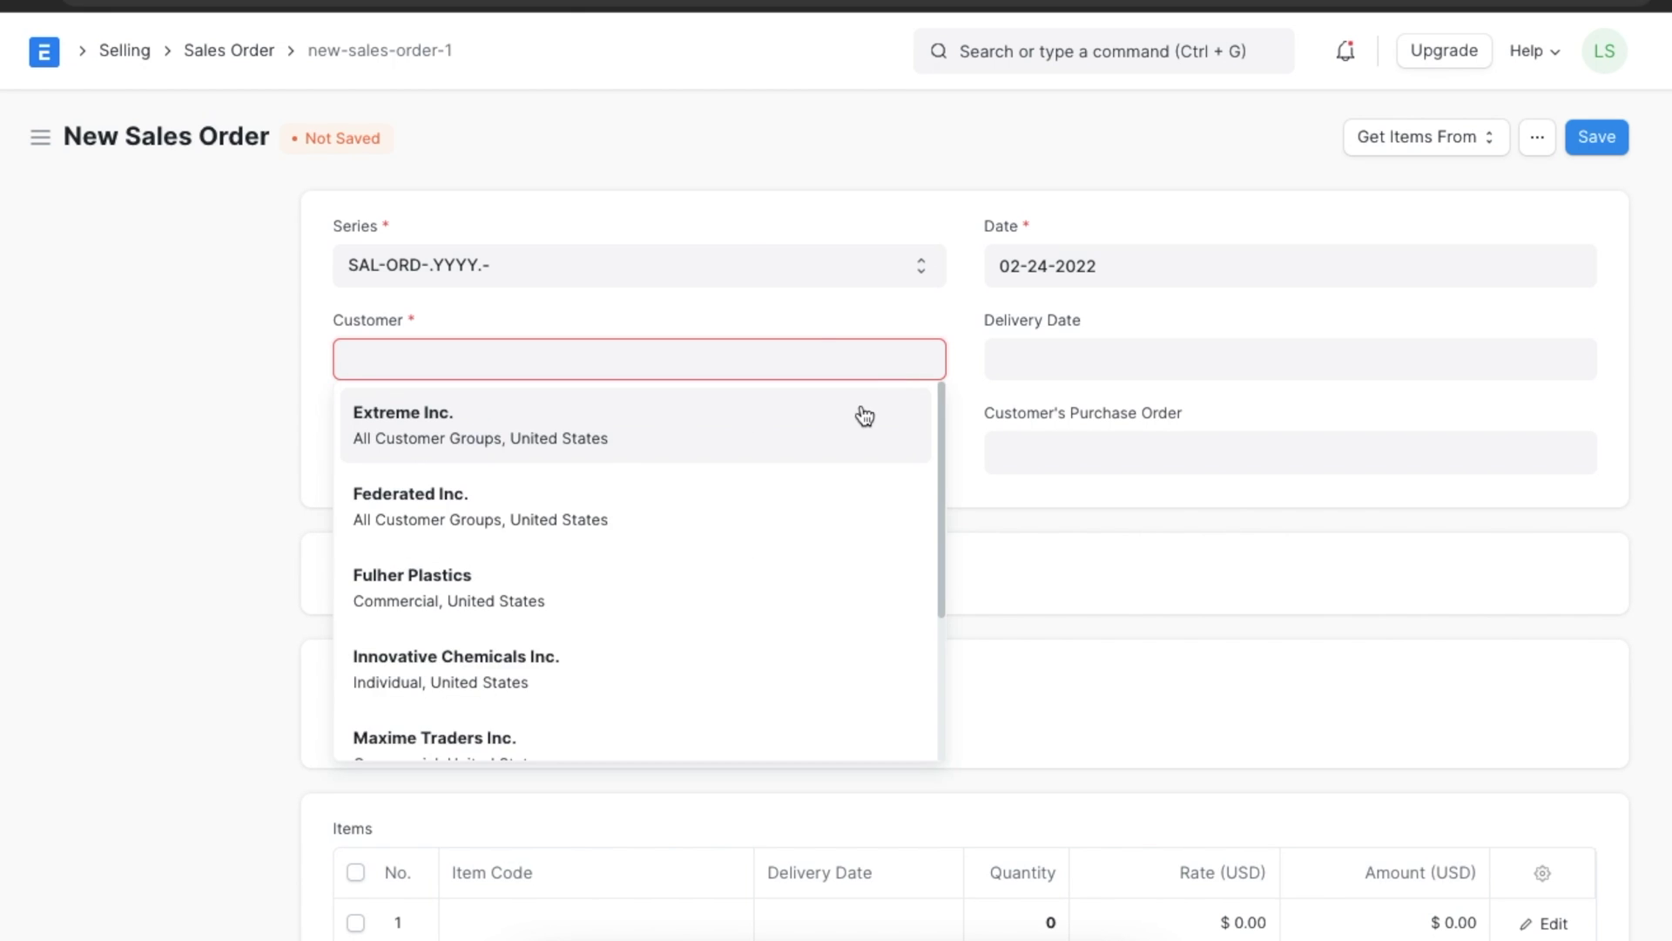
left_click(865, 416)
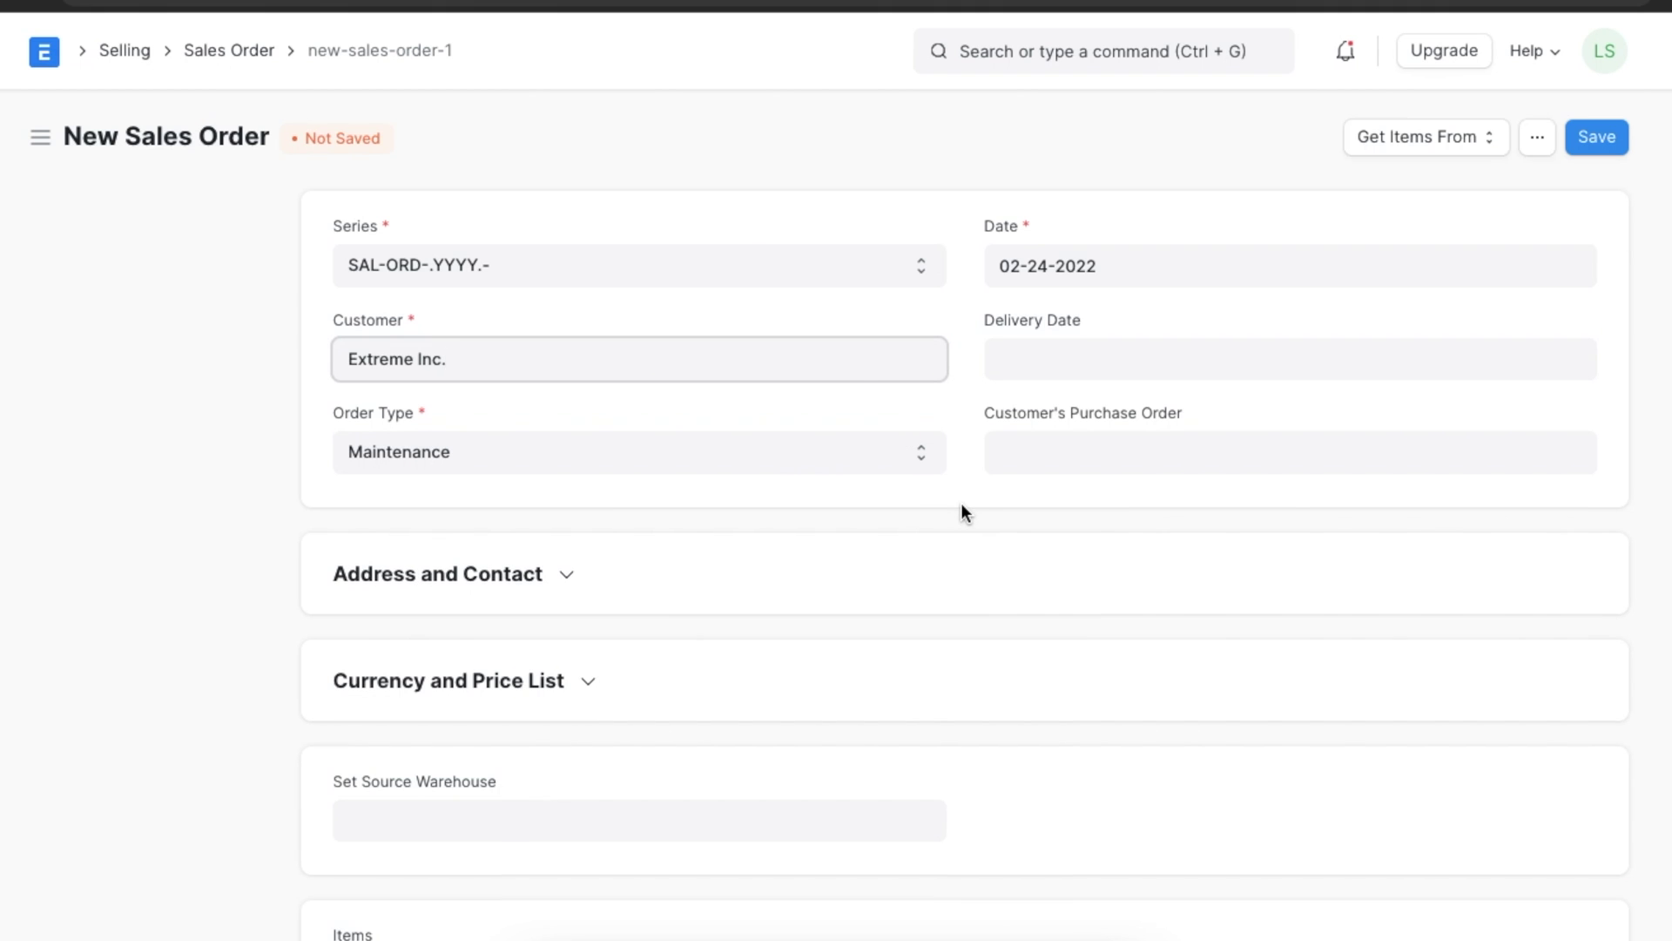
- Add item UPI0012 to the order with delivery date 02-28-2022
scroll(962, 510, "down", 5)
left_click(567, 546)
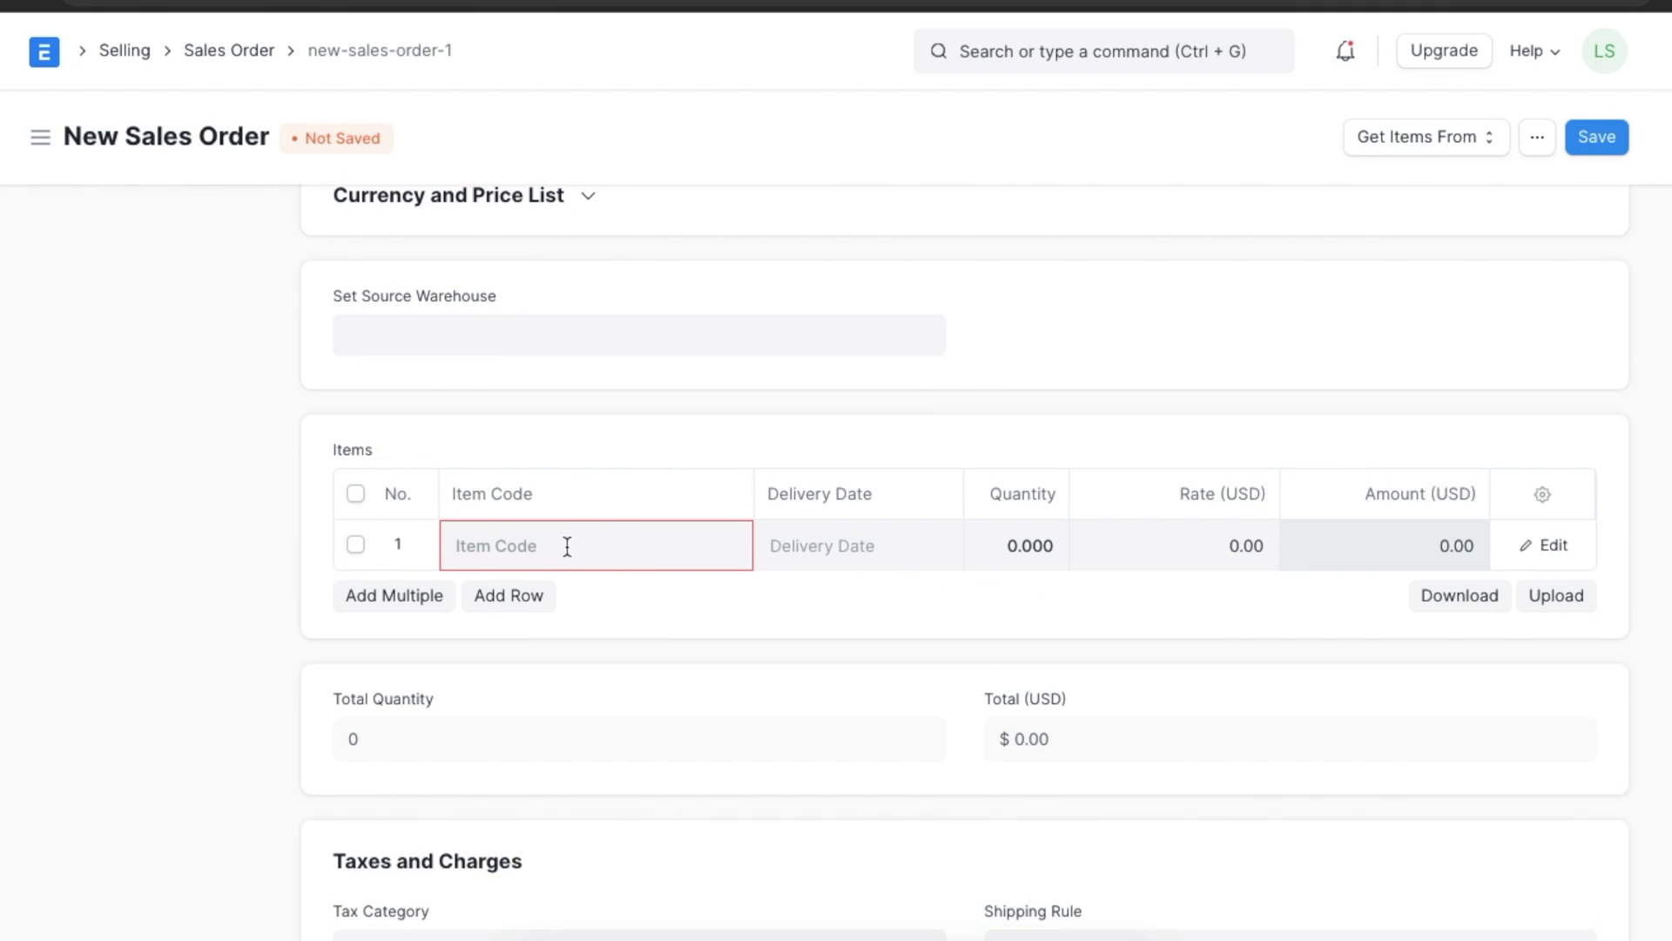
type("ma")
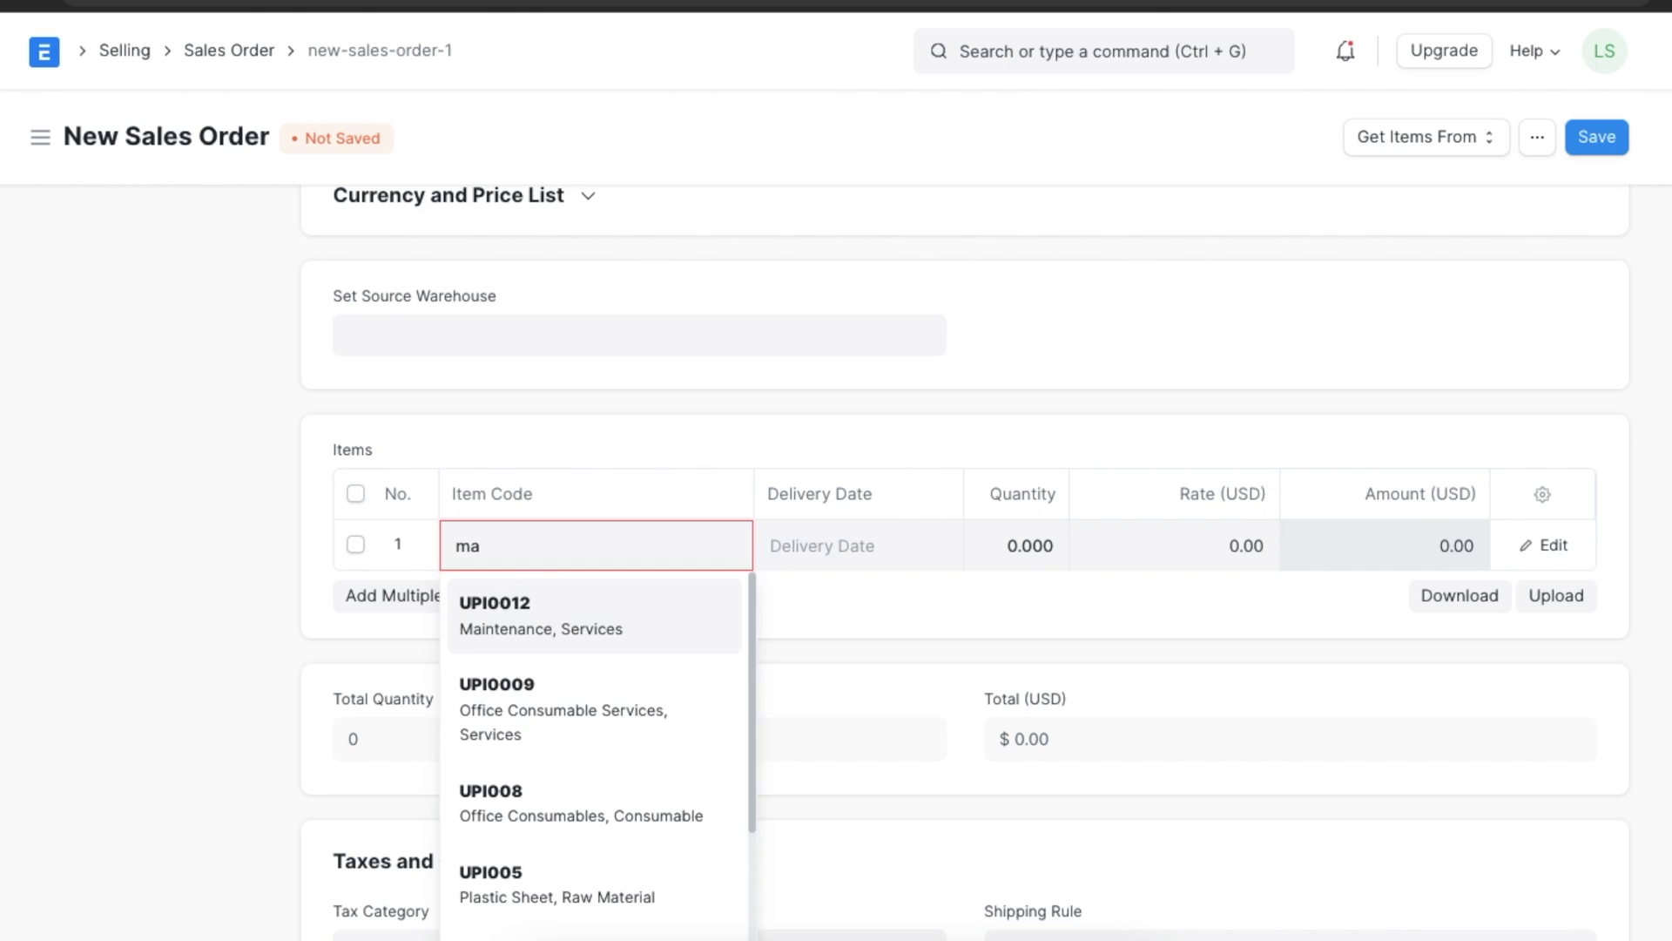
left_click(549, 618)
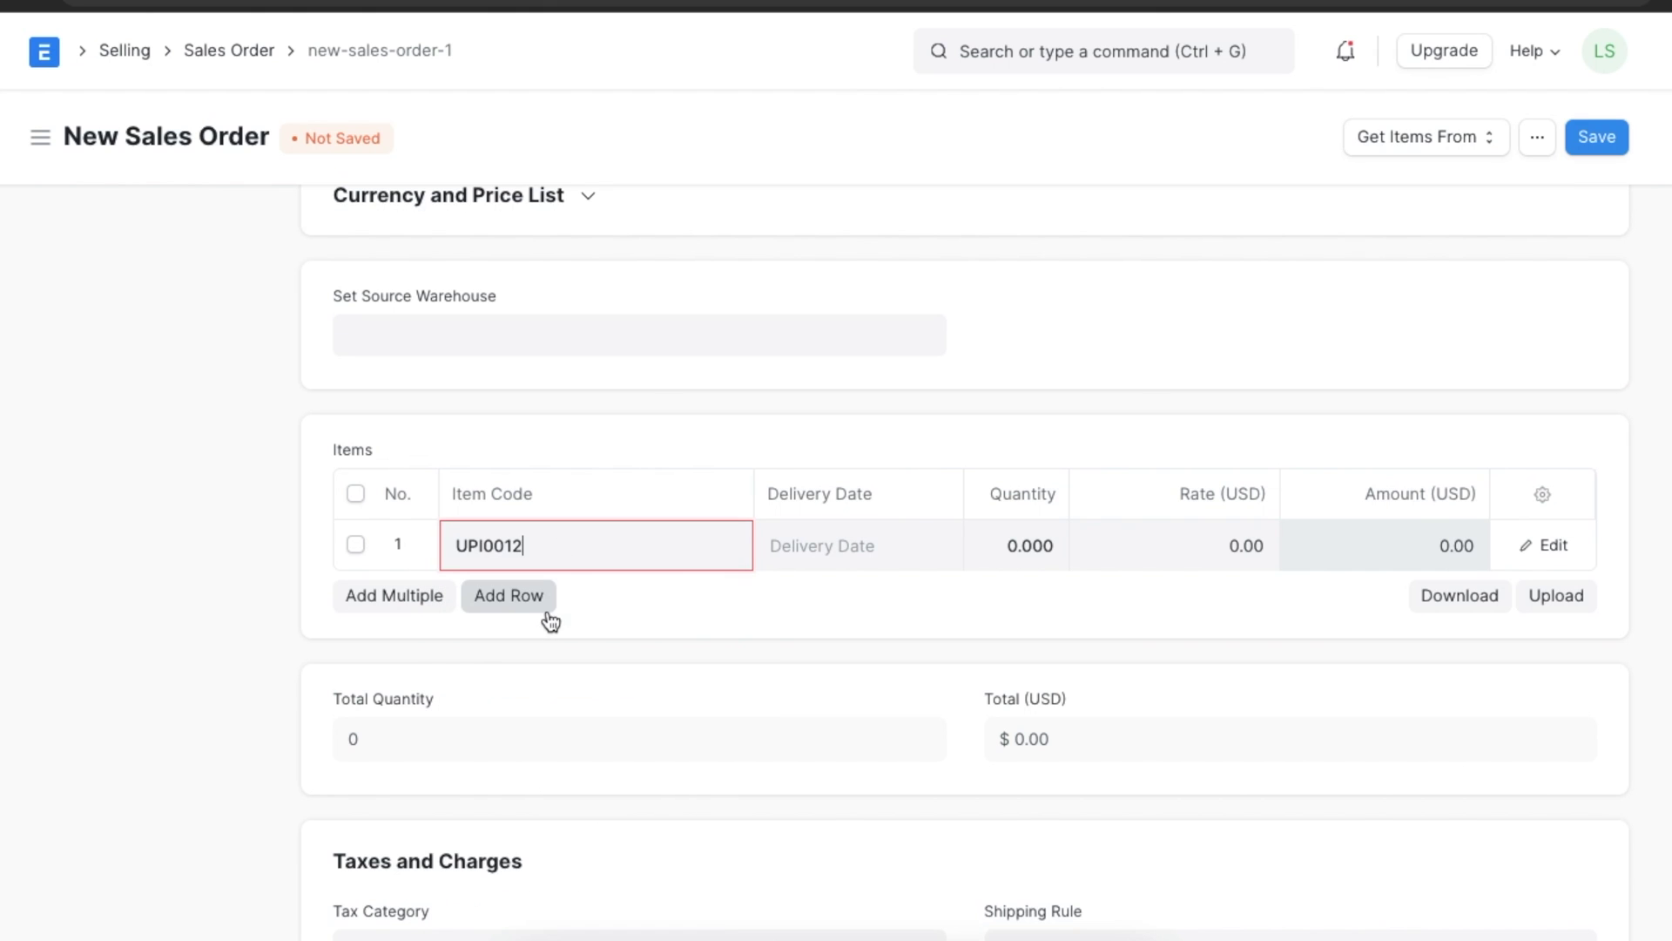
left_click(806, 537)
left_click(823, 866)
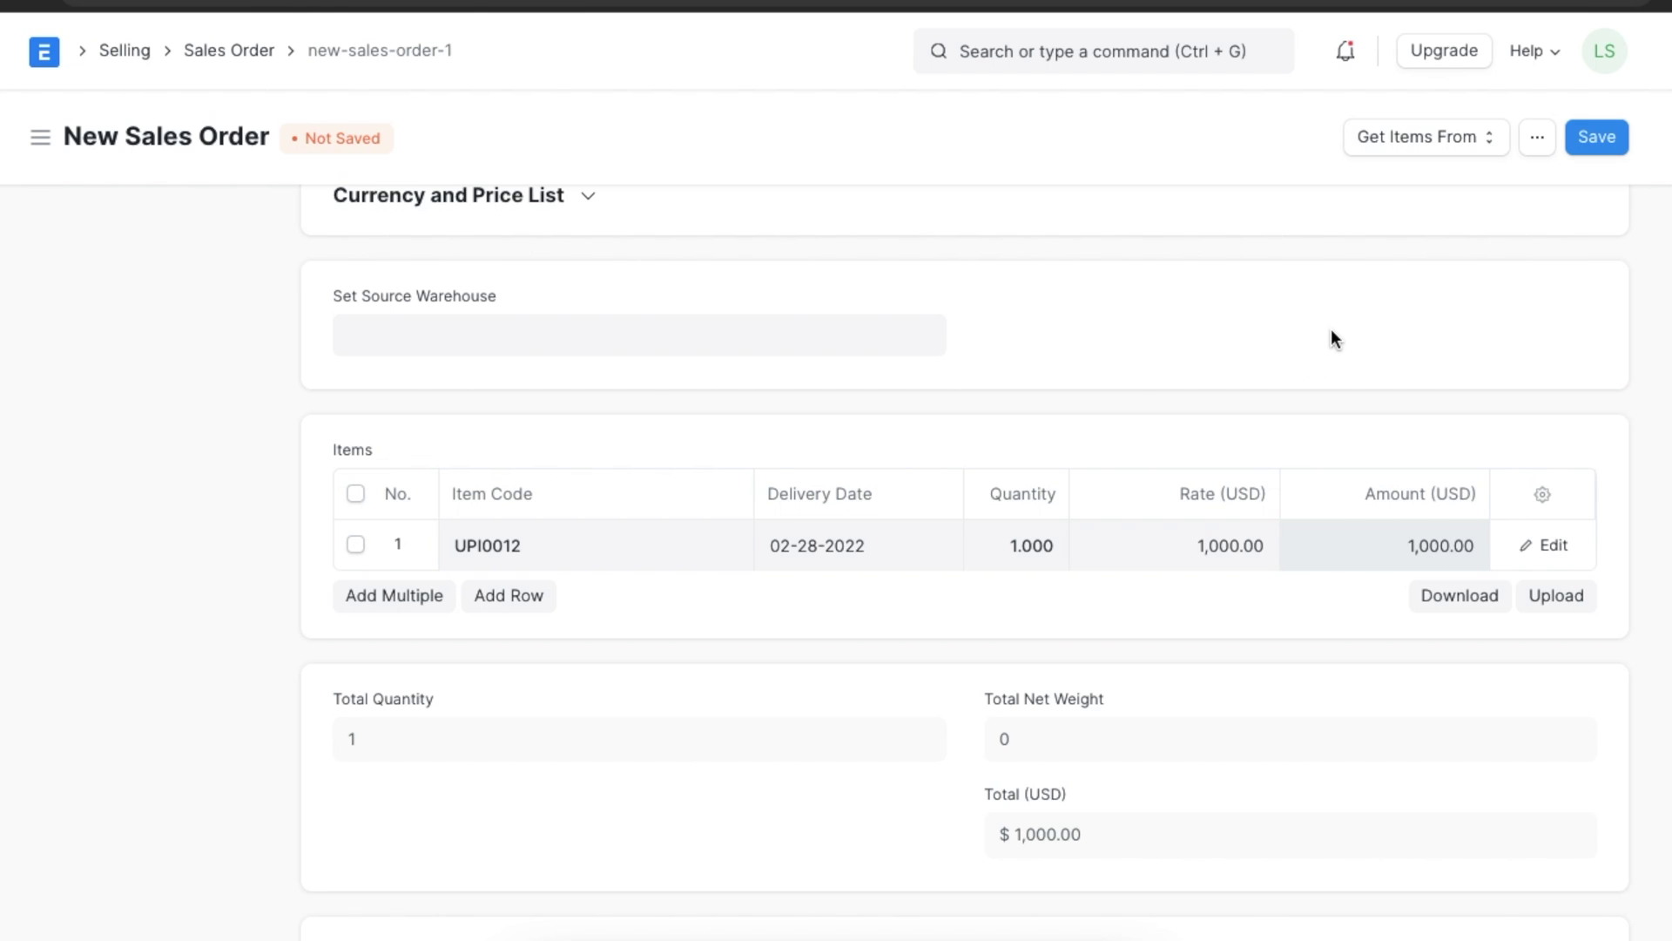
- Save and submit sales order SAL-ORD-2022-00004
left_click(1593, 148)
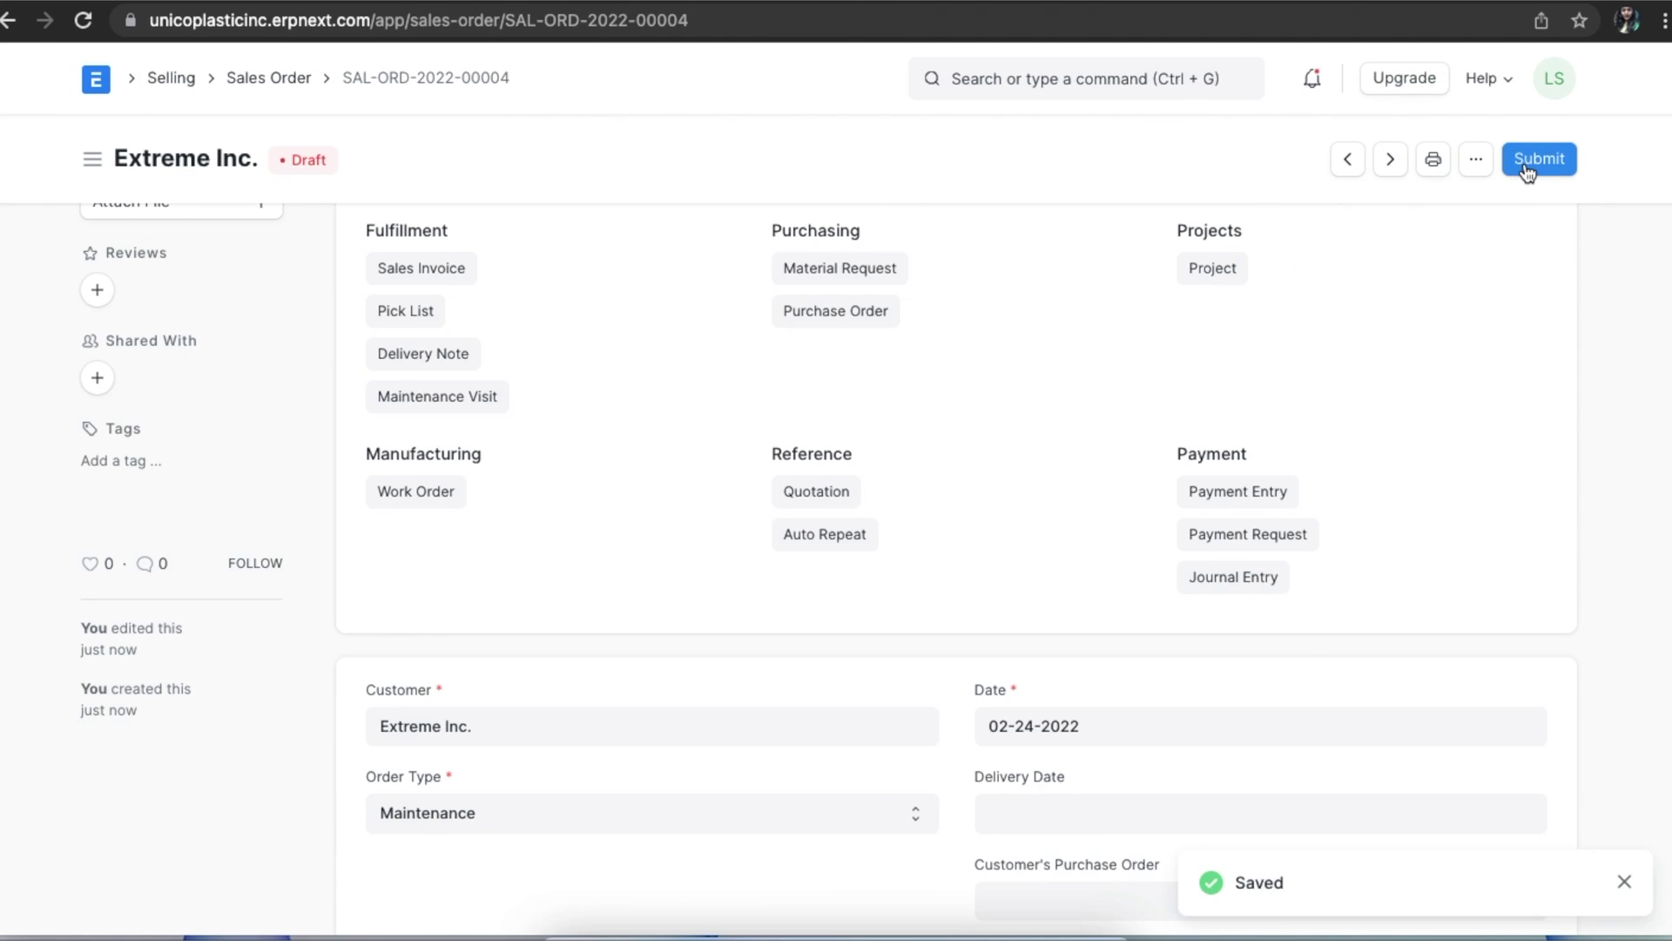
left_click(1533, 163)
left_click(1126, 254)
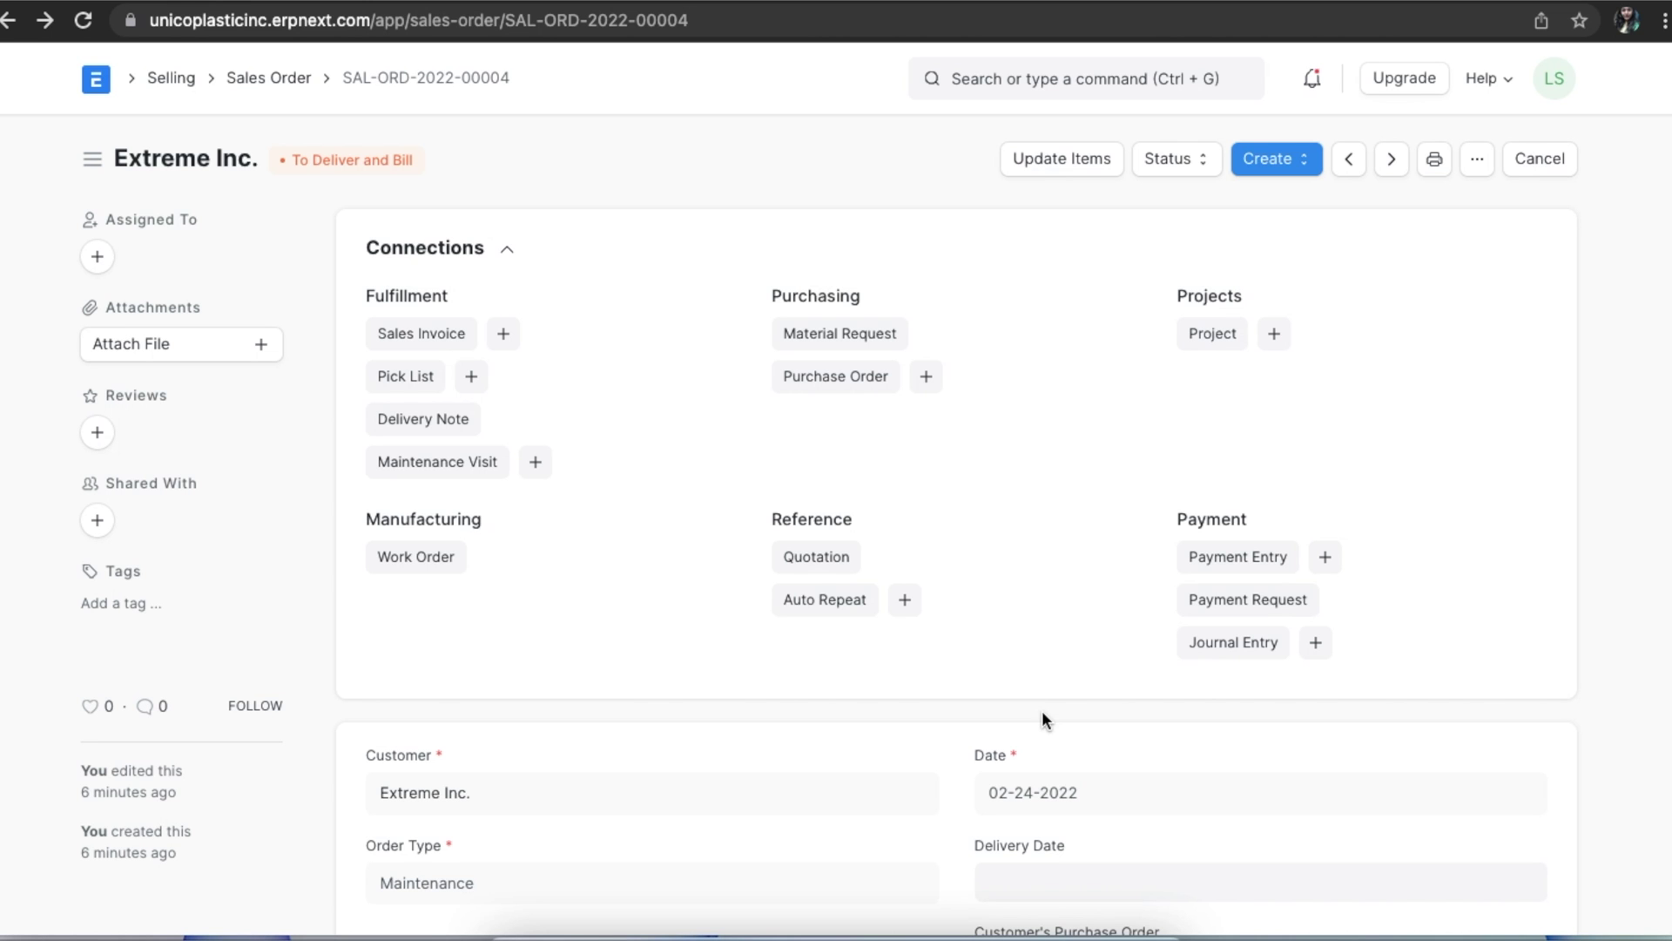
- Create a maintenance schedule from the order and edit its UPI0012 item row
left_click(1282, 167)
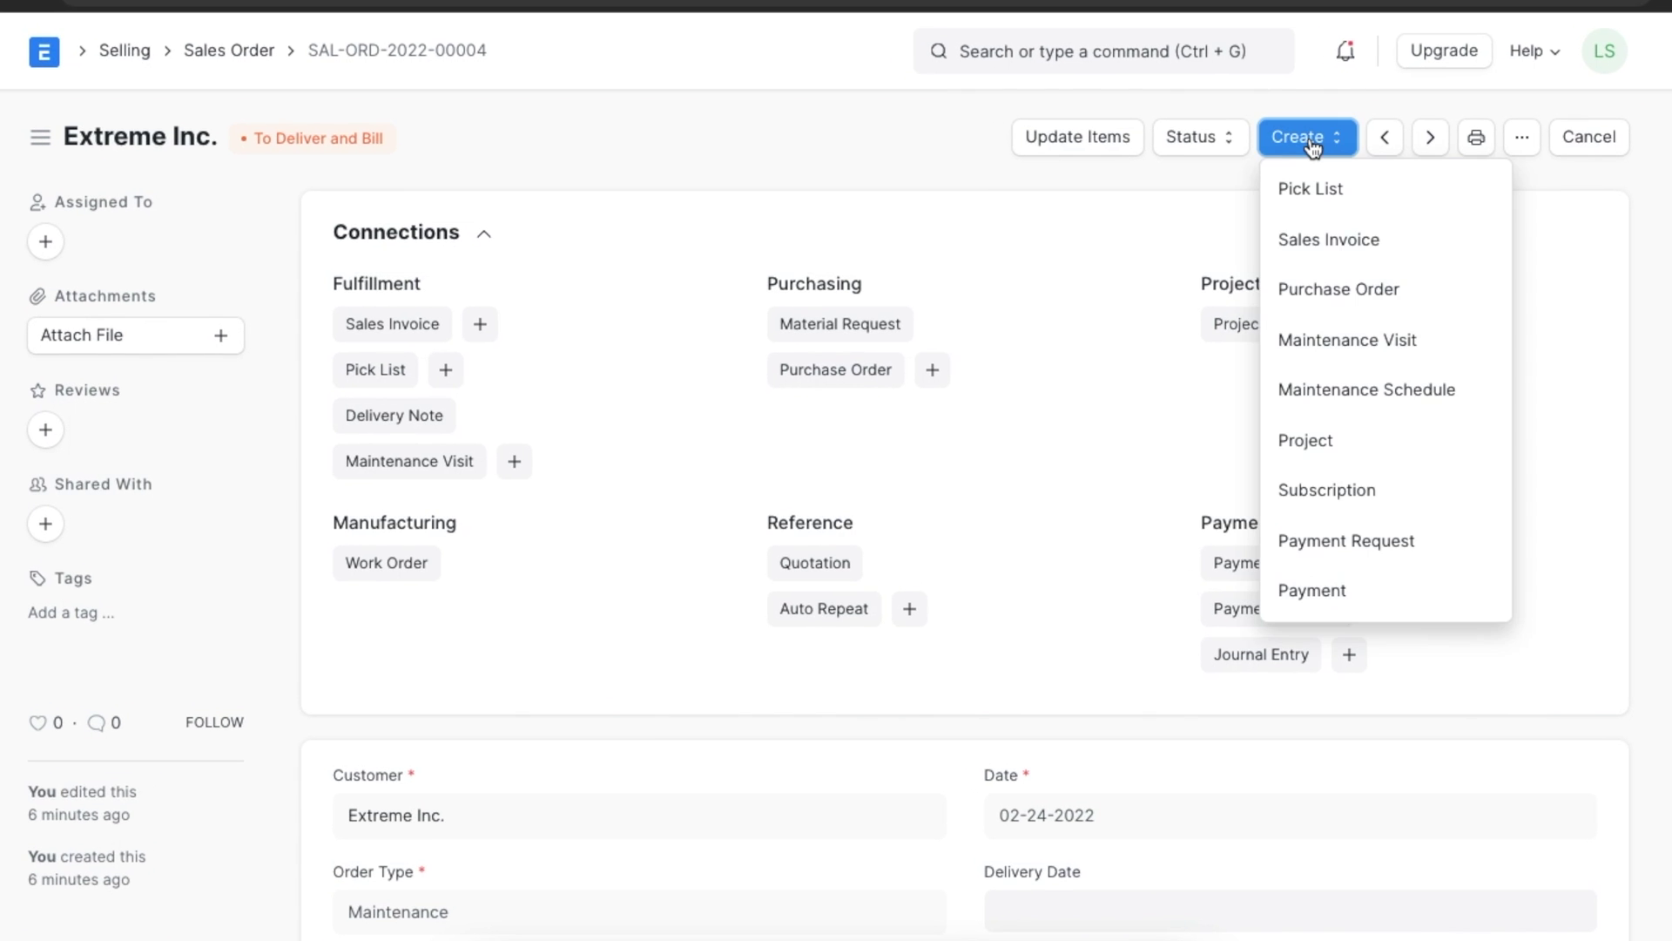
left_click(1482, 400)
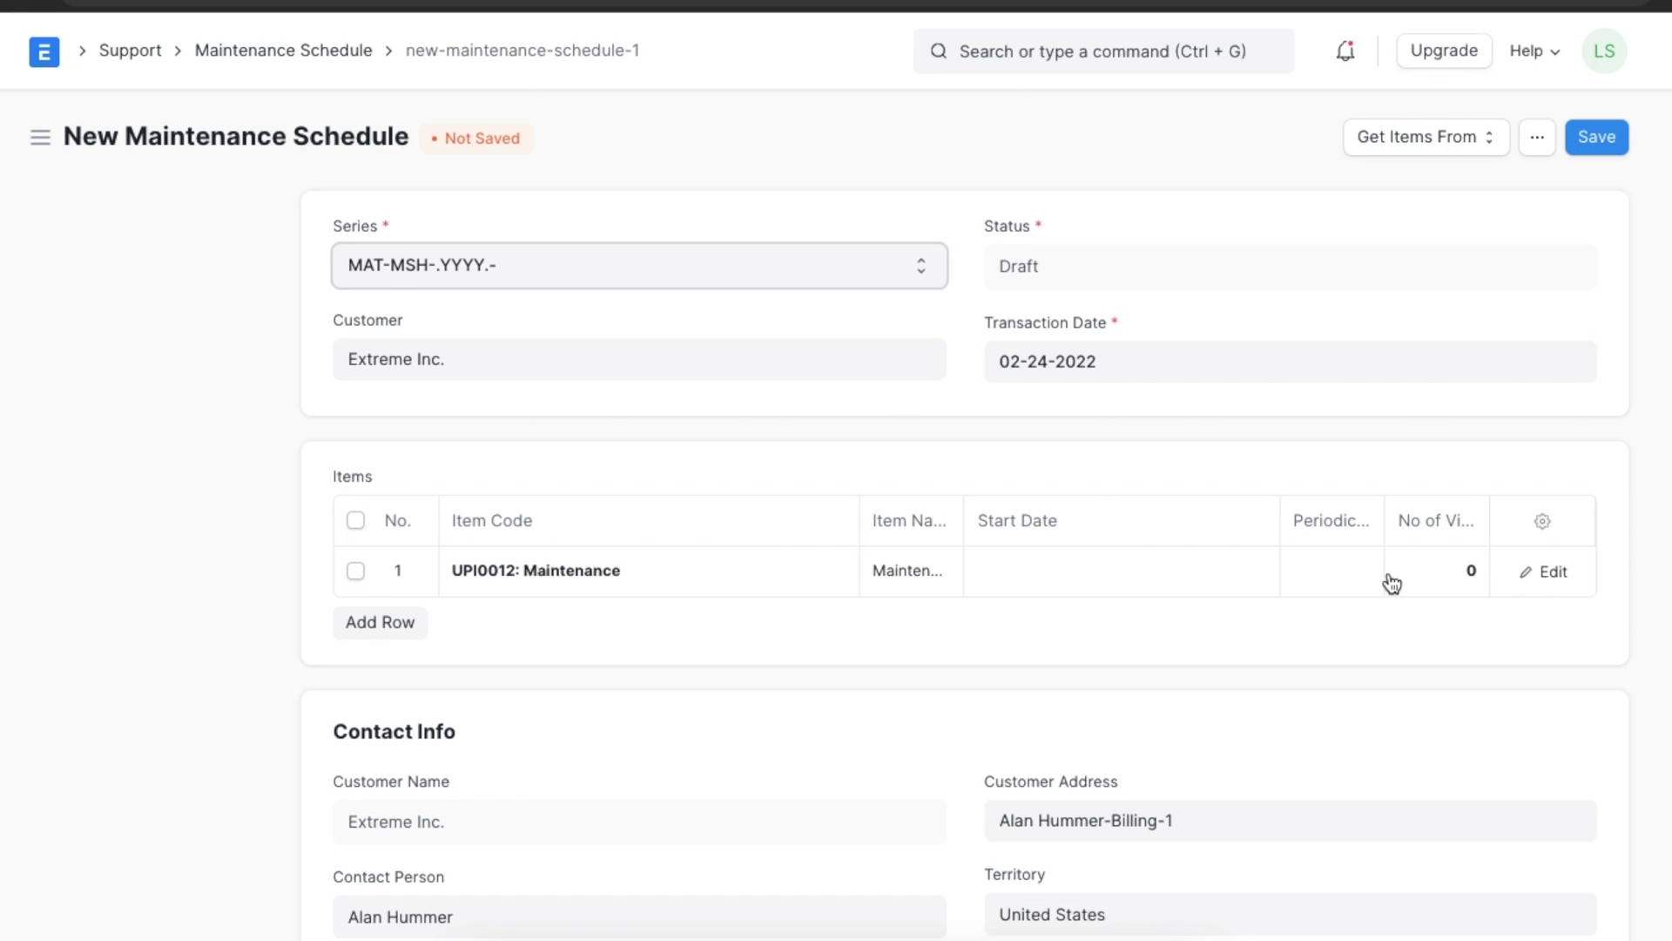
left_click(1555, 574)
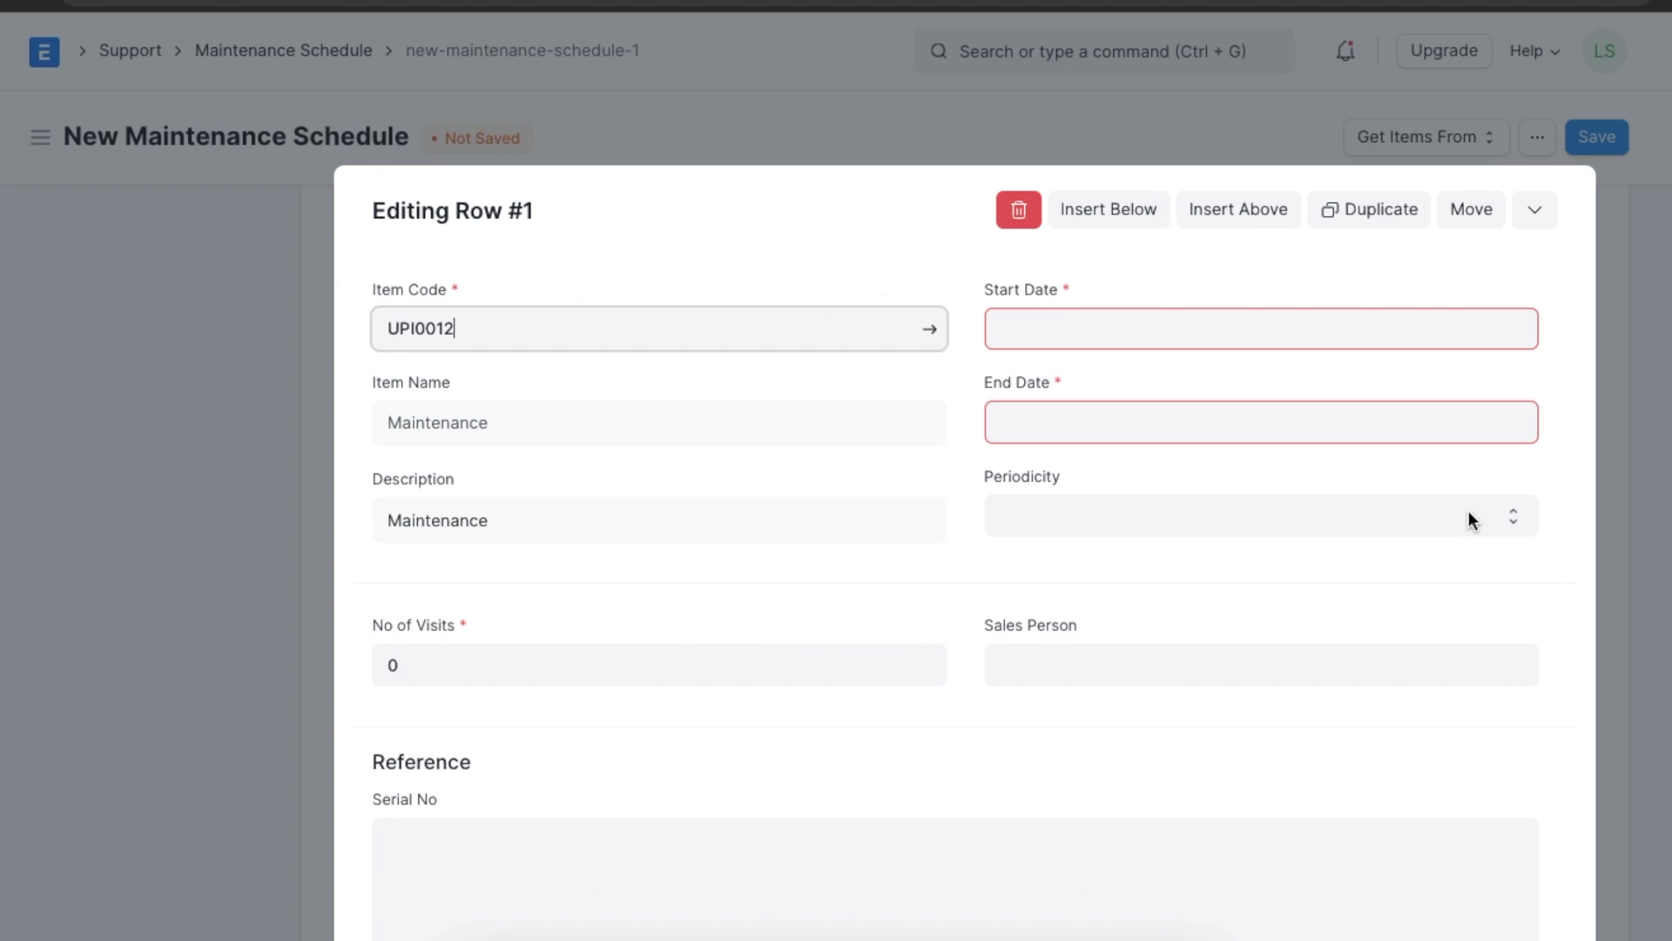
- Set the row to start 03-01-2022 with 4 visits and Quarterly periodicity
left_click(1408, 331)
left_click(1100, 655)
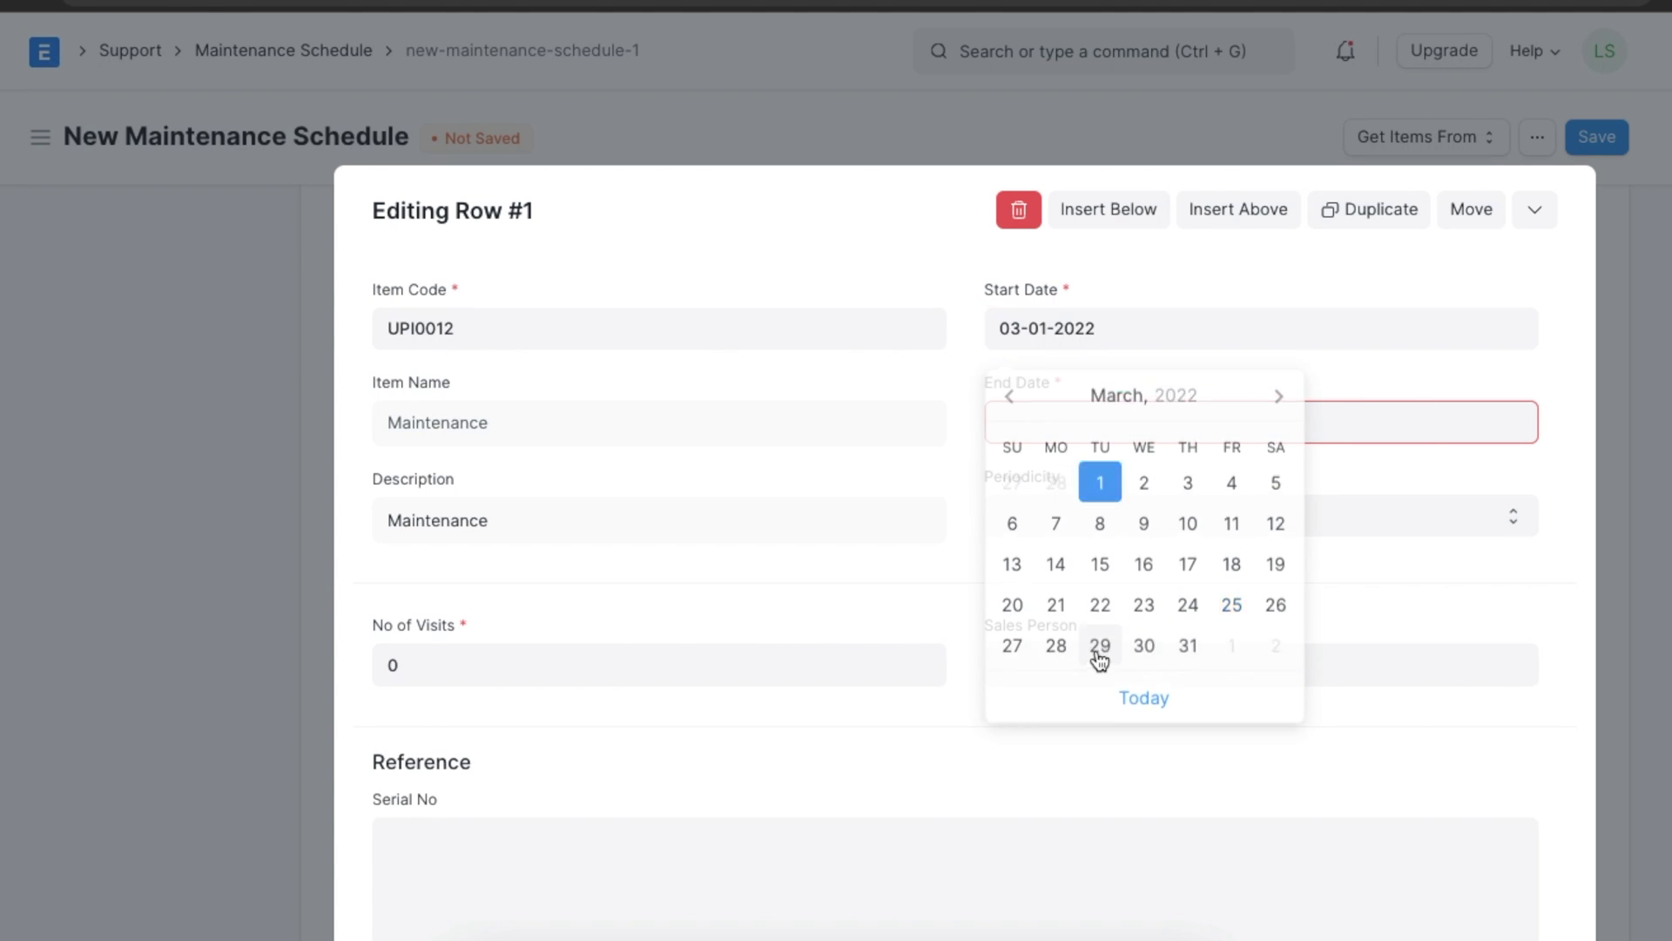
left_click(846, 662)
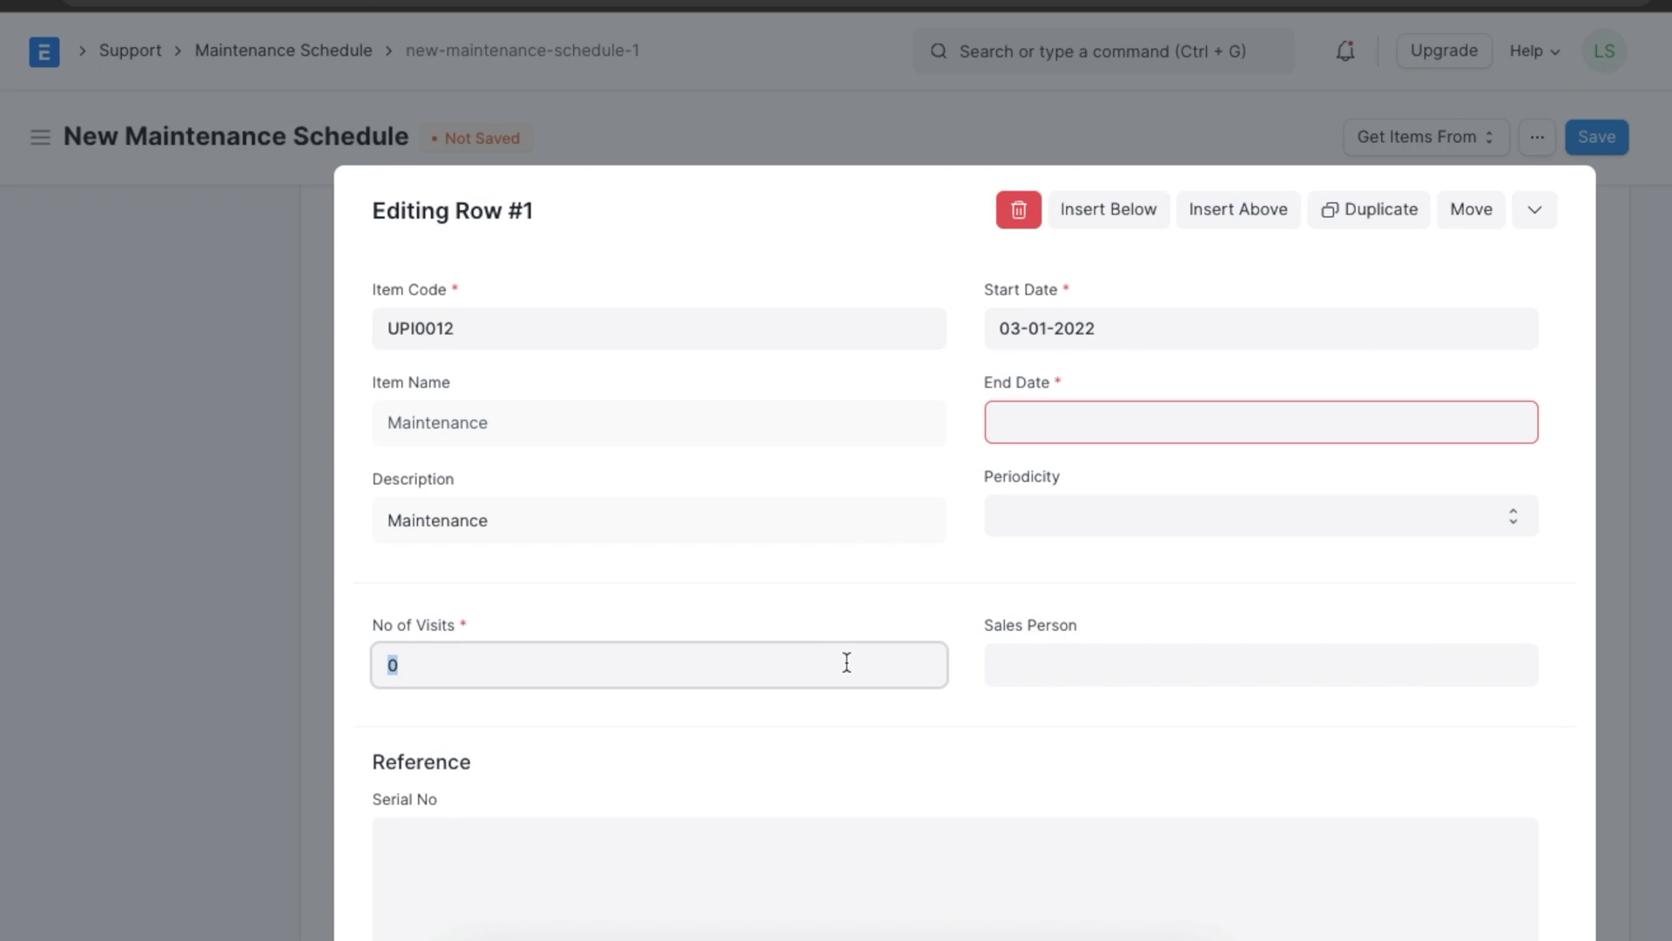
type("4")
left_click(939, 608)
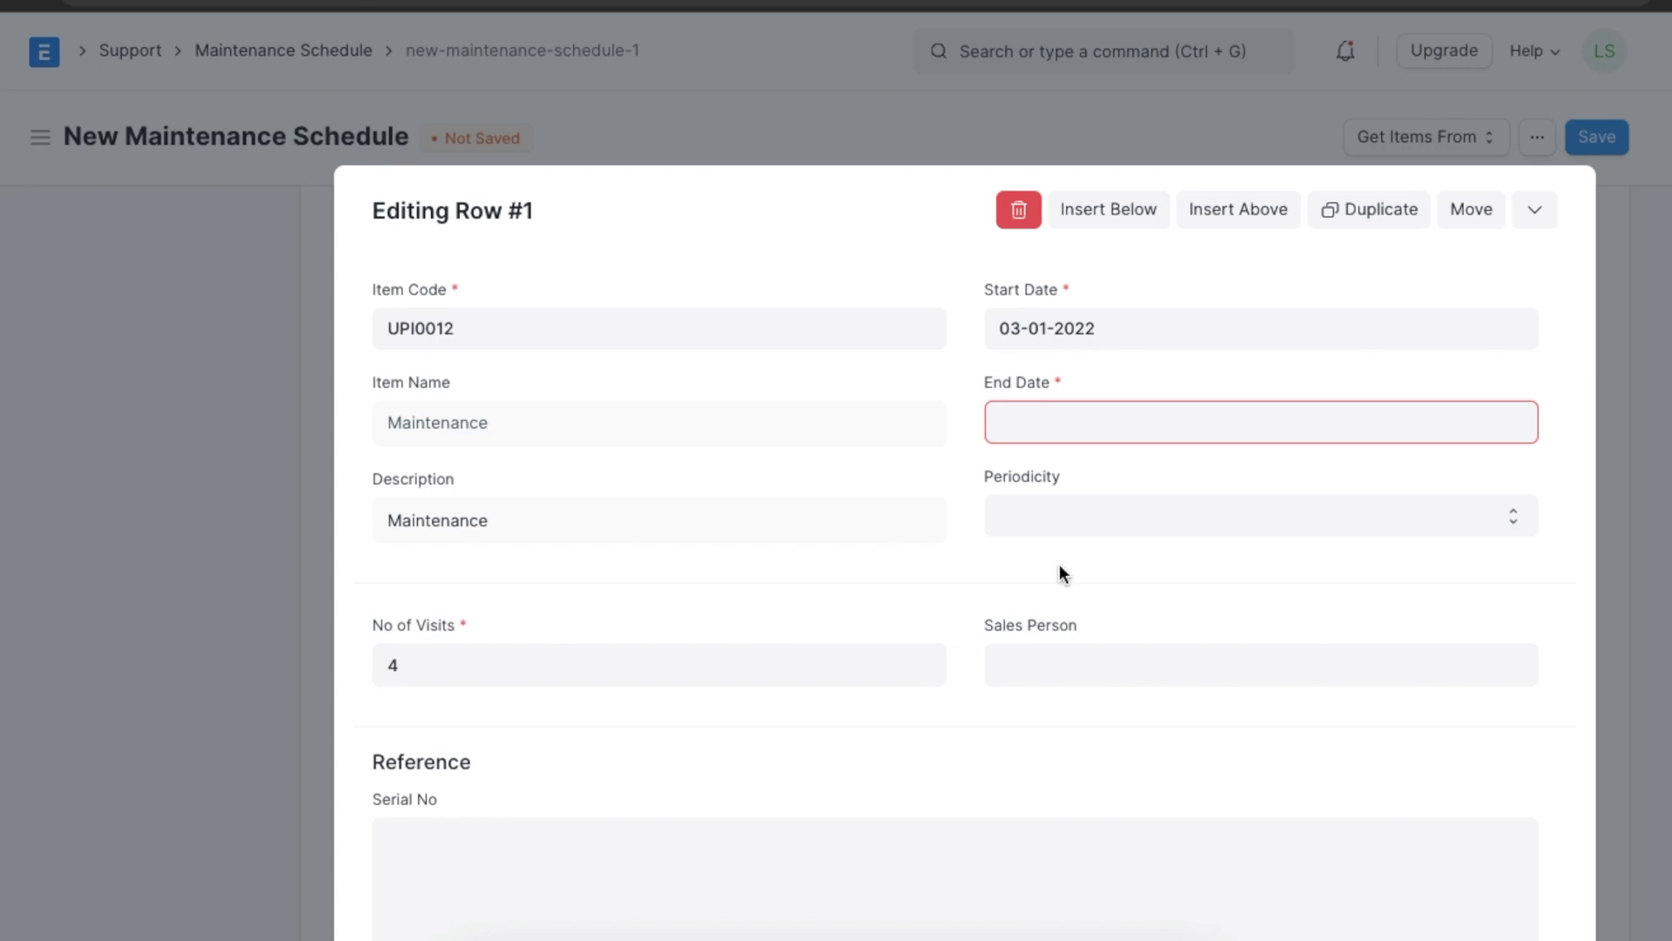
left_click(1513, 521)
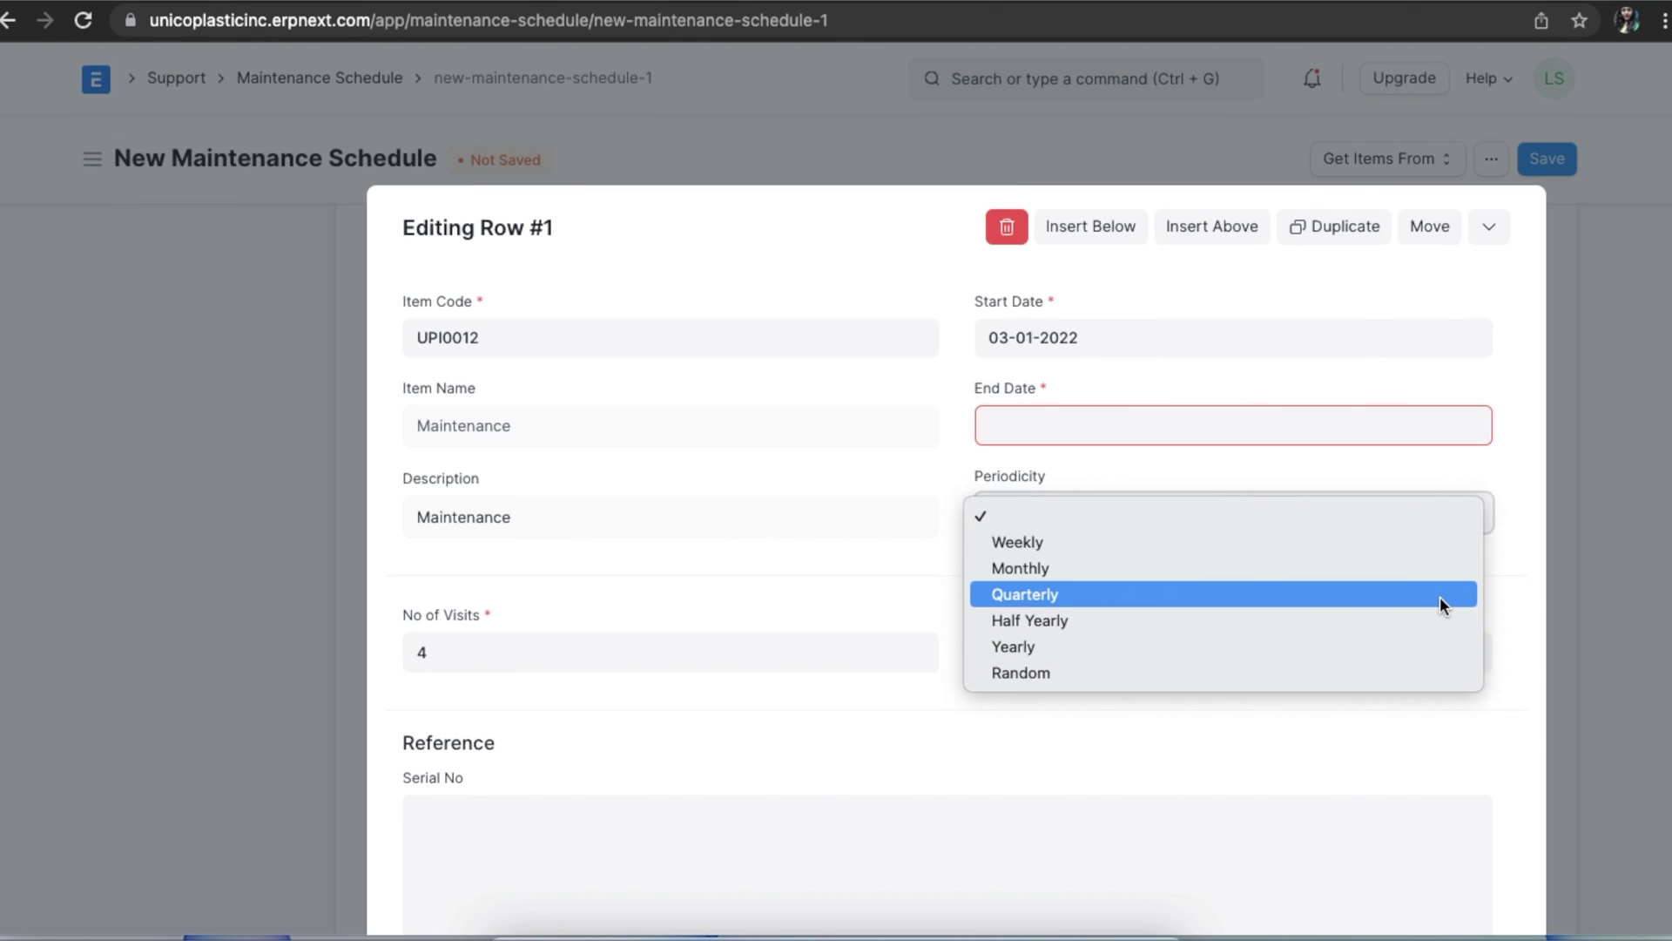
left_click(1440, 596)
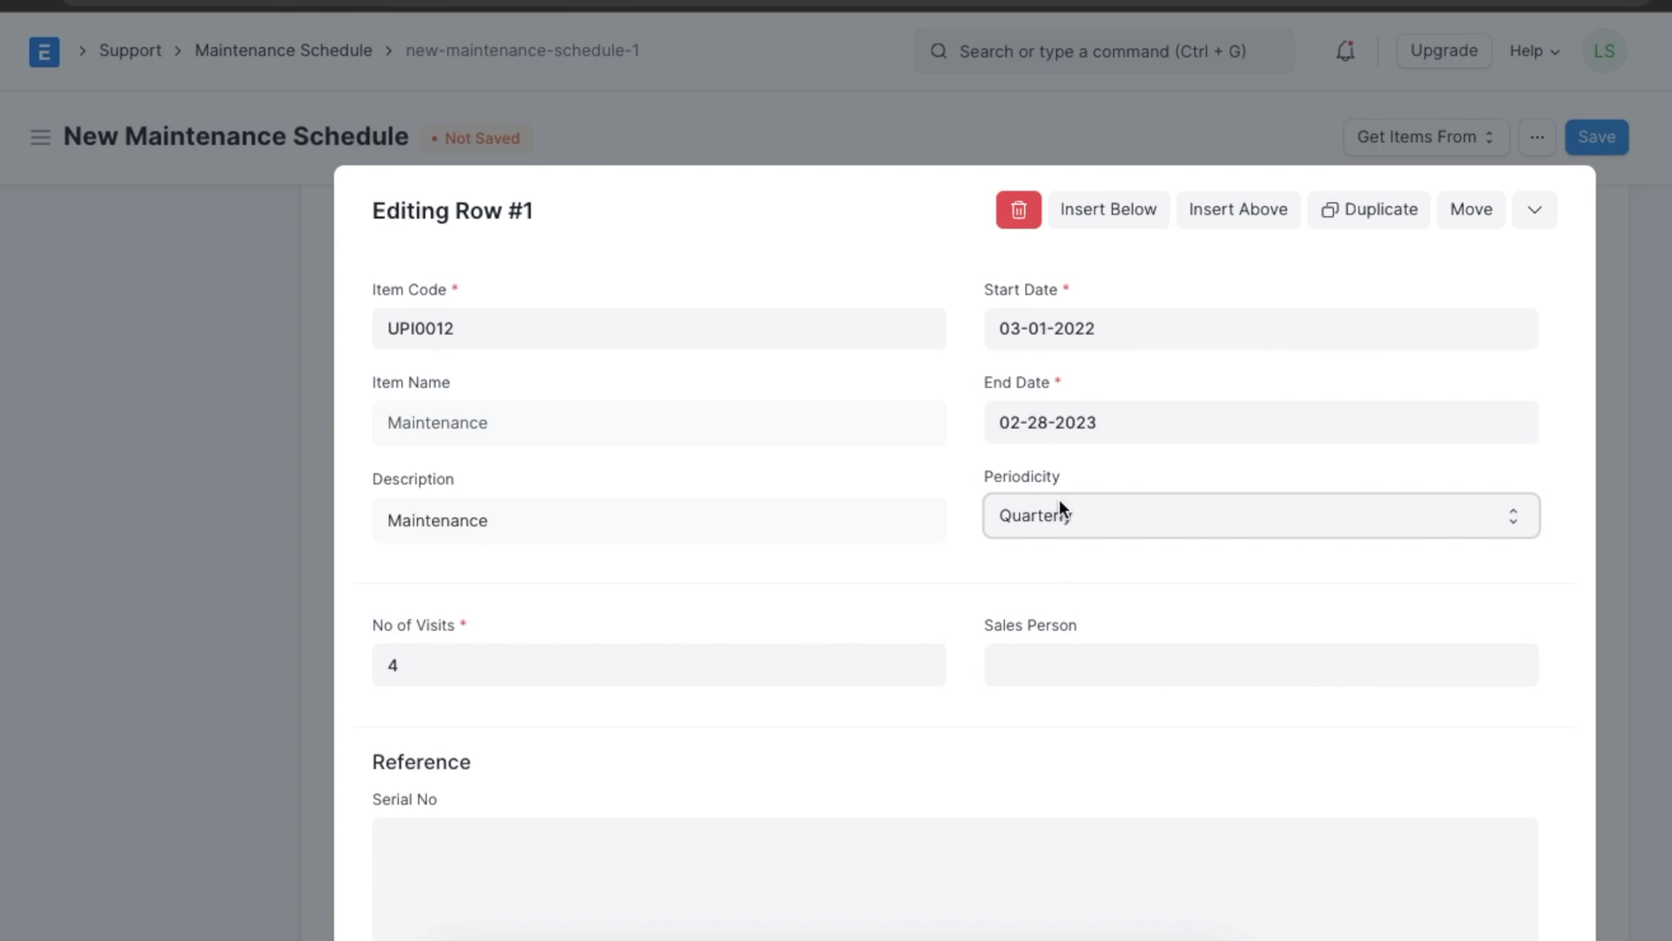
- Assign a sales person to the row, leaving Serial No empty, and close the row editor
left_click(1071, 659)
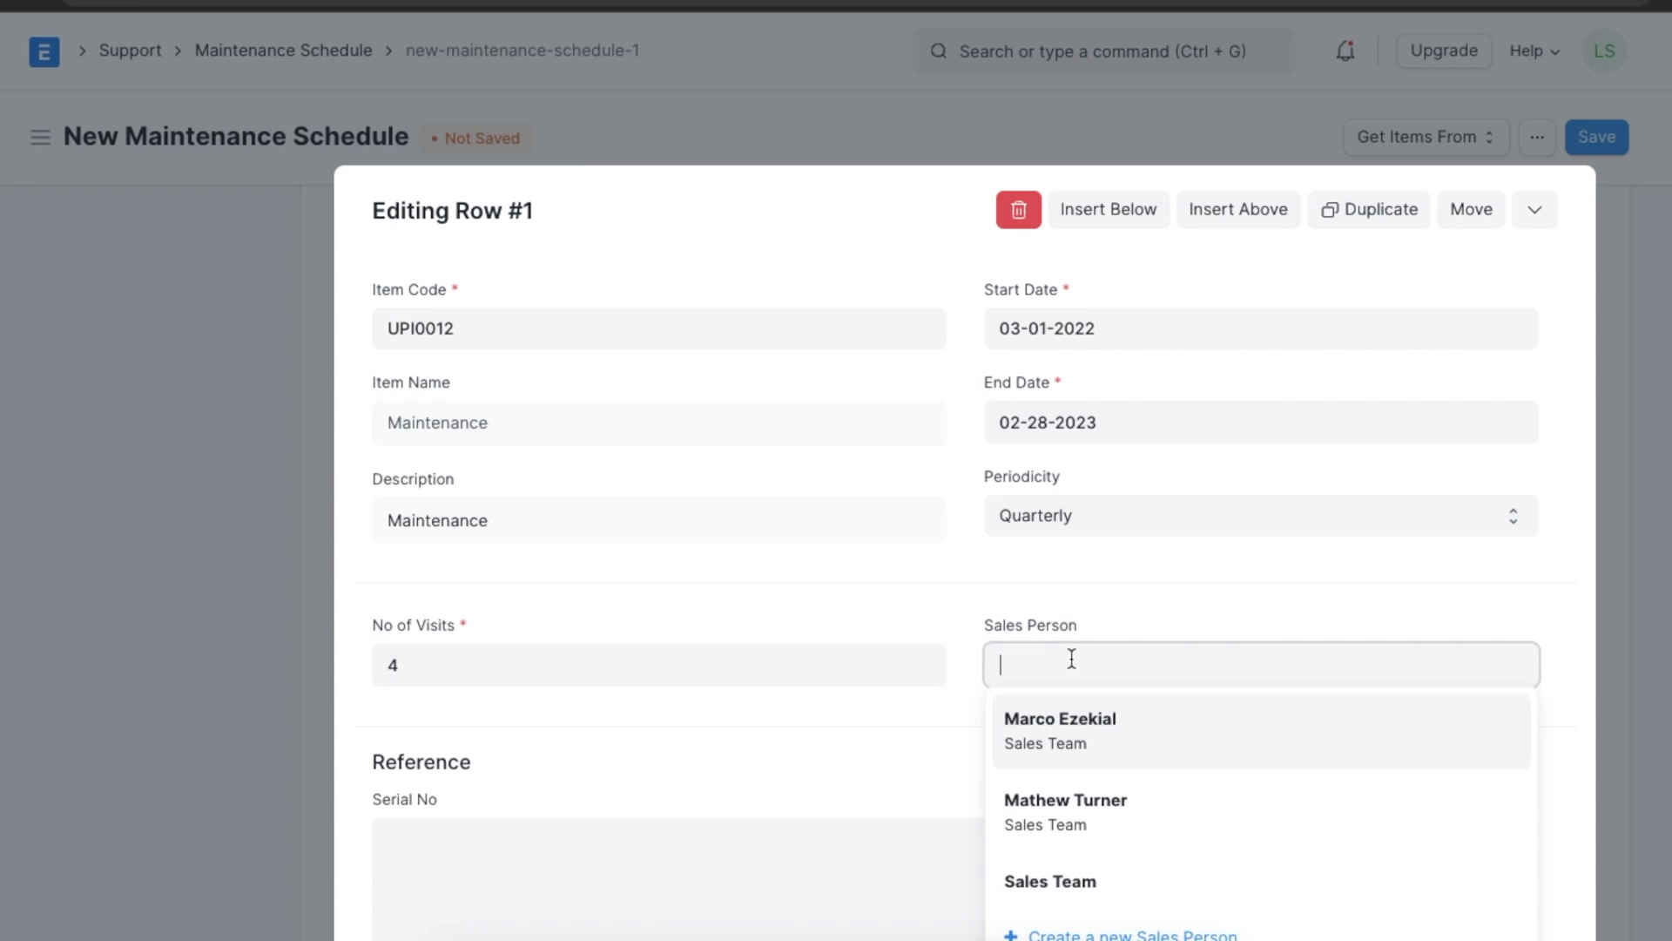
left_click(1091, 808)
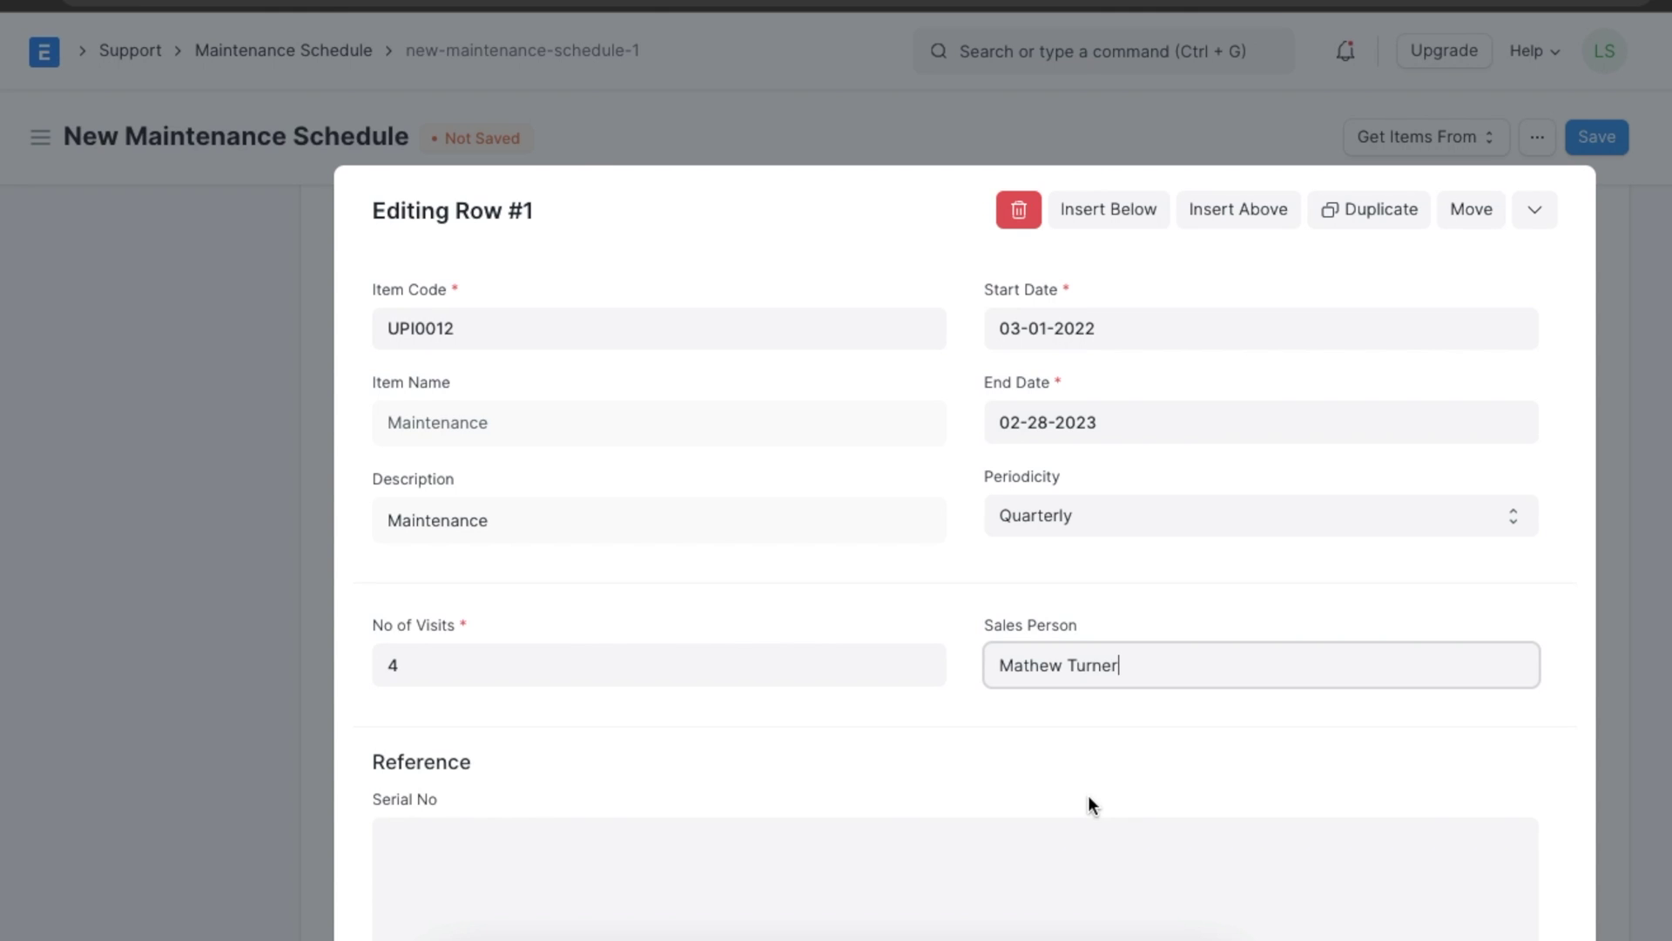
left_click(883, 840)
left_click(1060, 737)
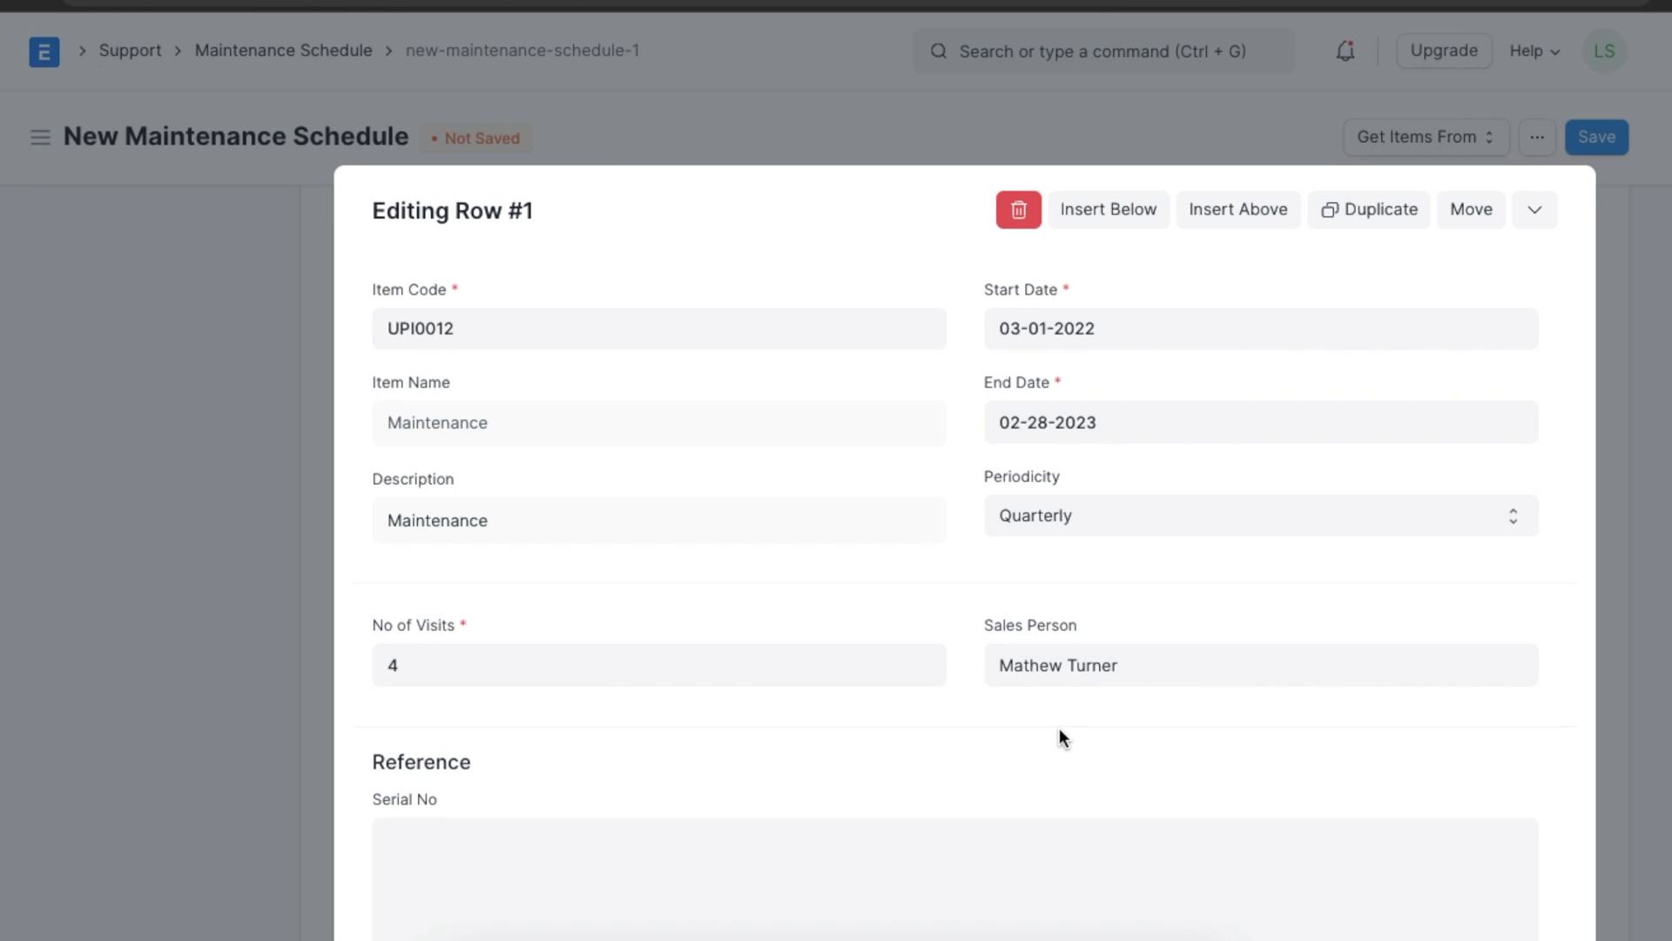
left_click(1535, 211)
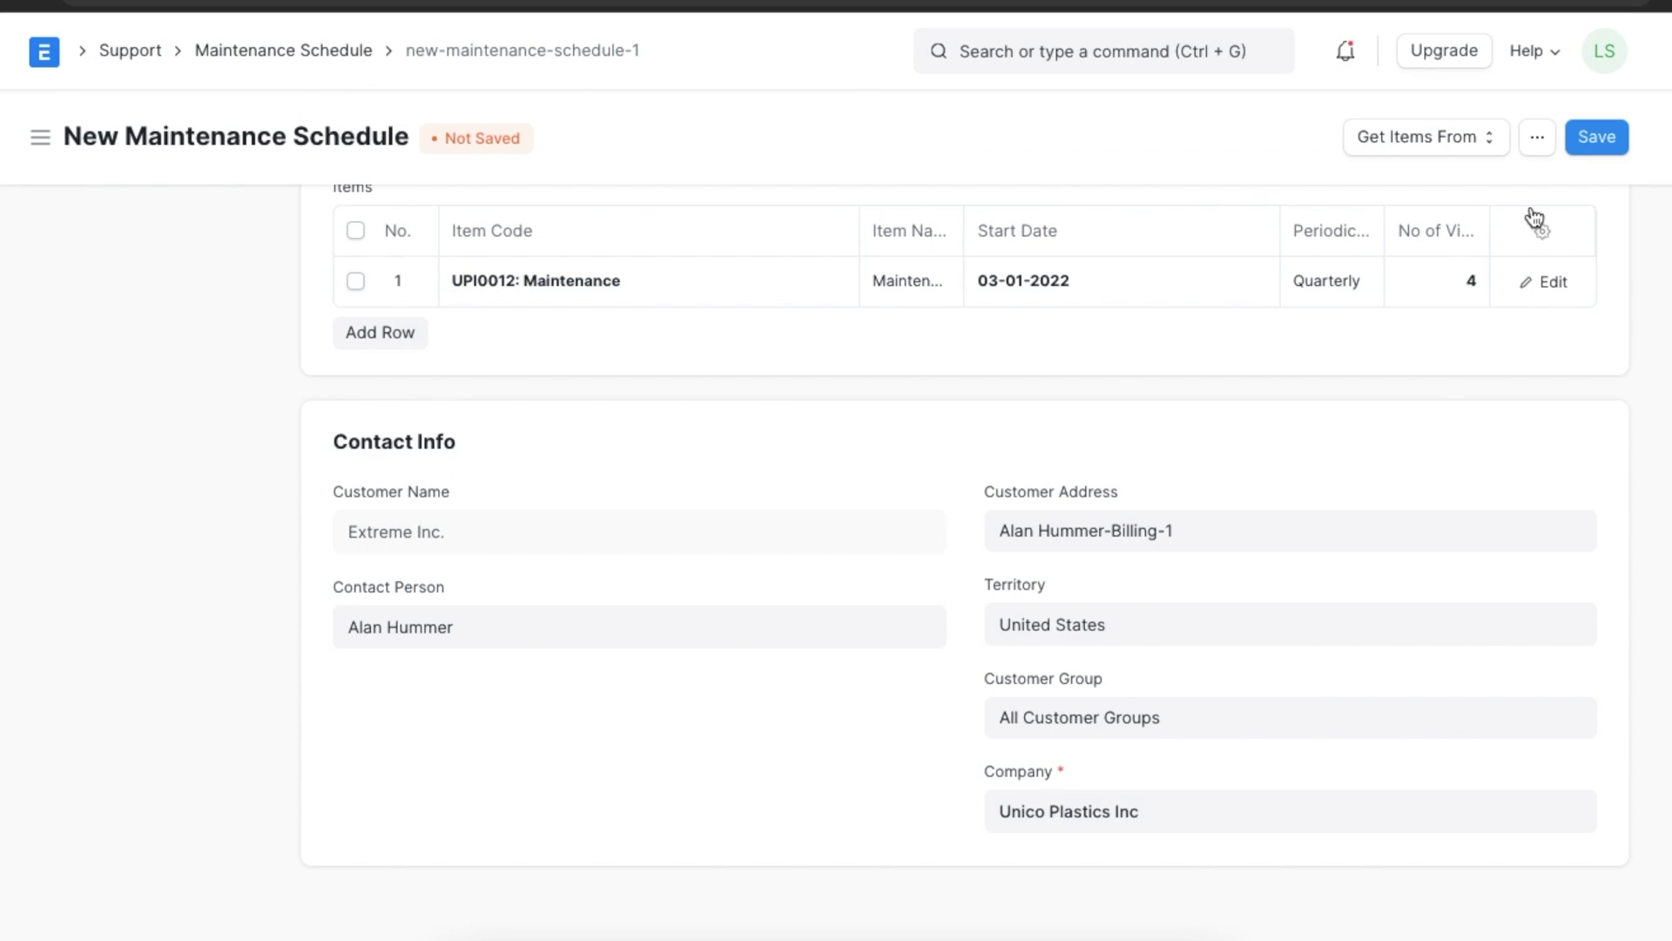
- Save schedule MAT-MSH-2022-00002, review its four quarterly visits, and submit it
left_click(1602, 138)
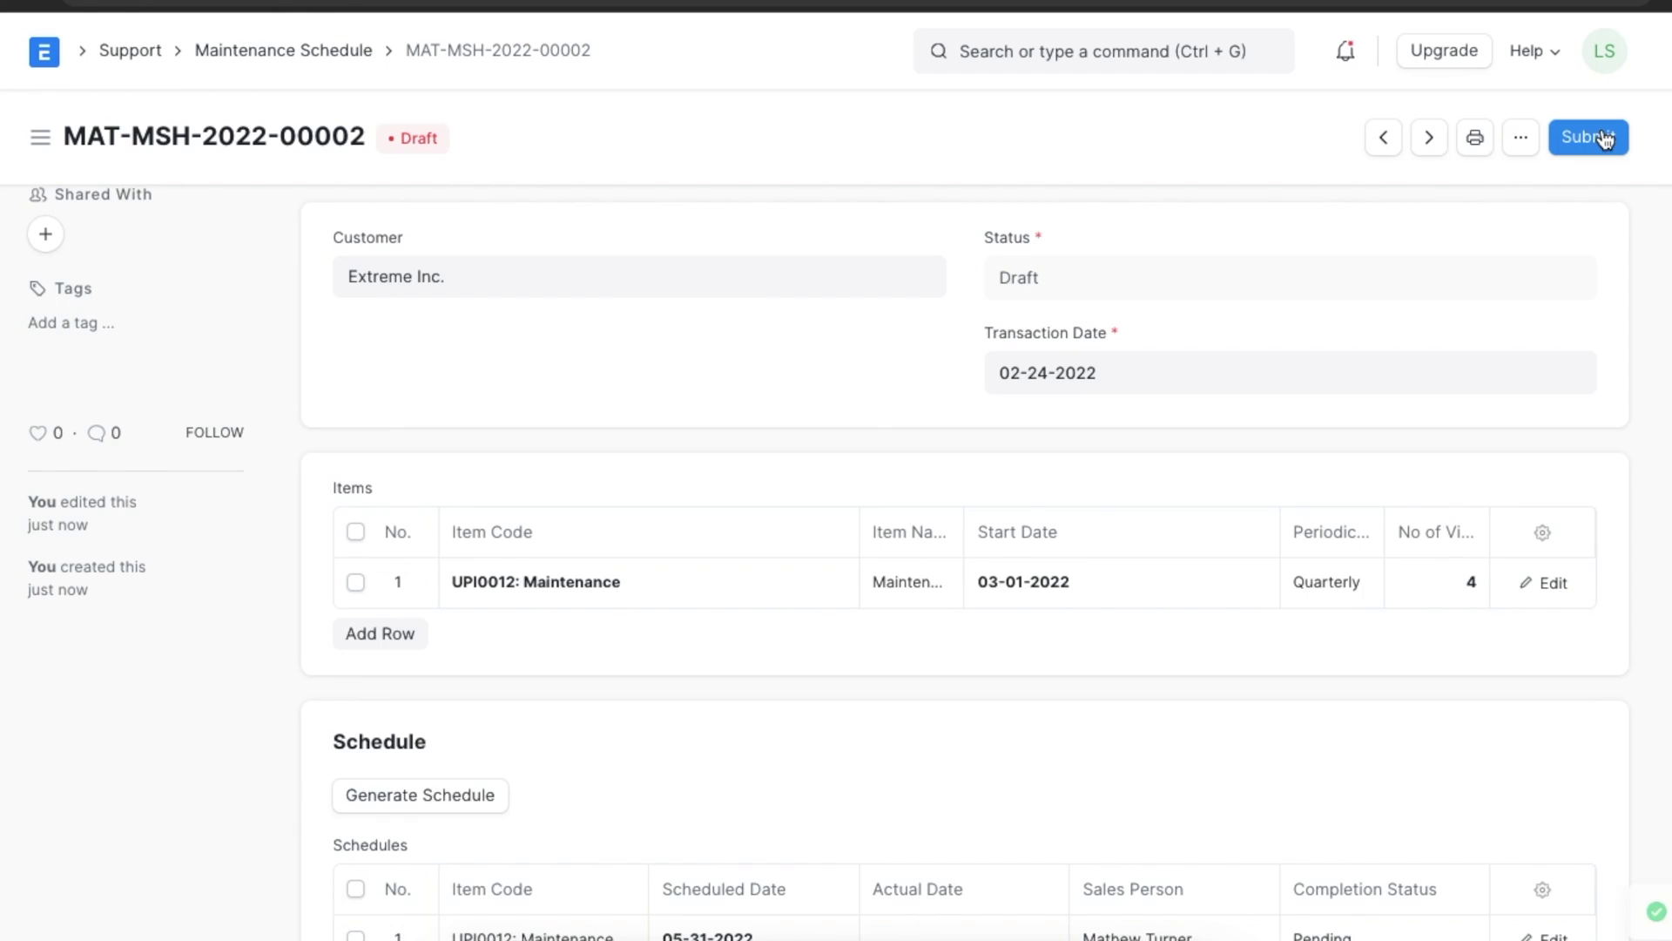
scroll(1392, 535, "down", 8)
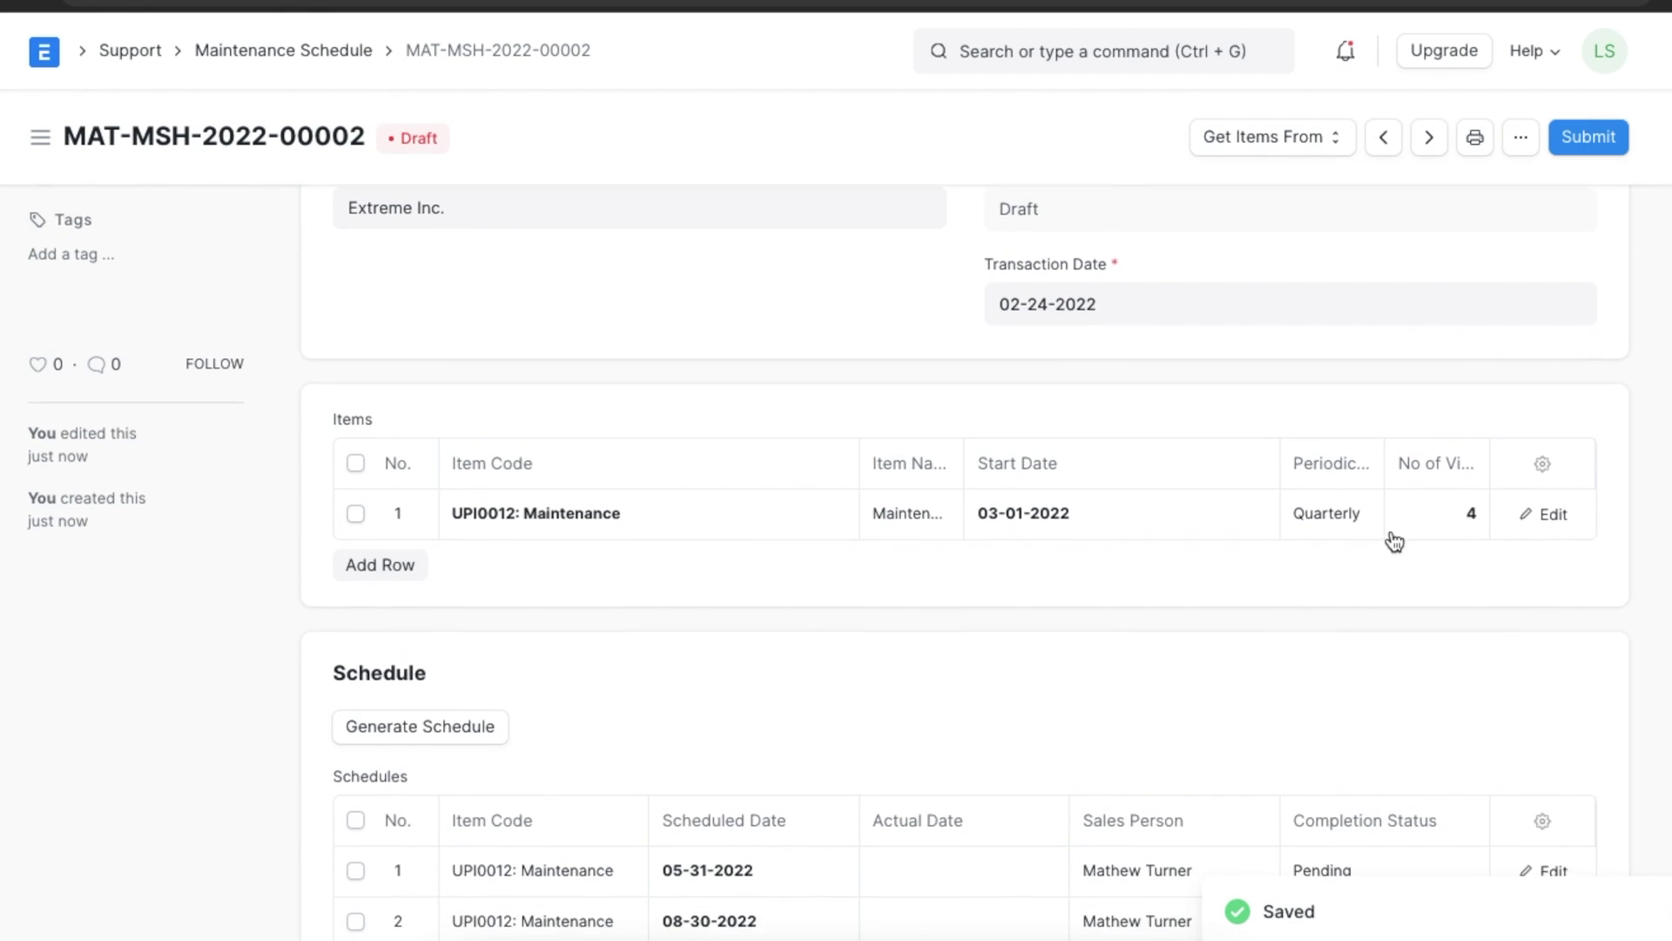
scroll(1392, 535, "down", 1)
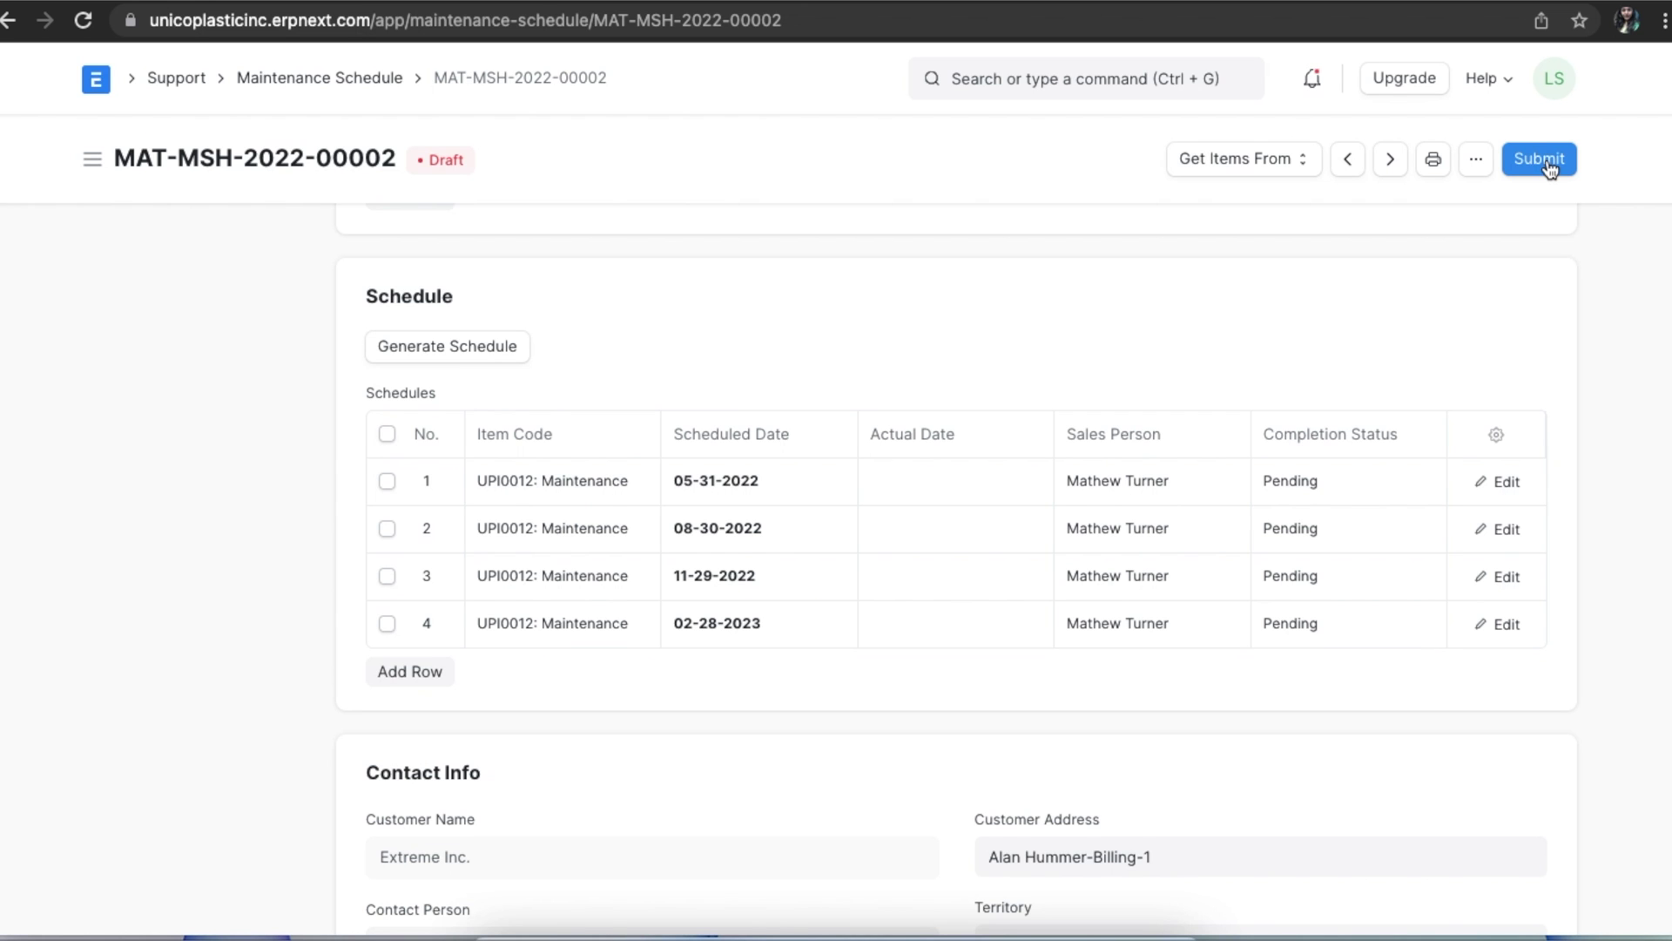
left_click(1549, 166)
left_click(1121, 257)
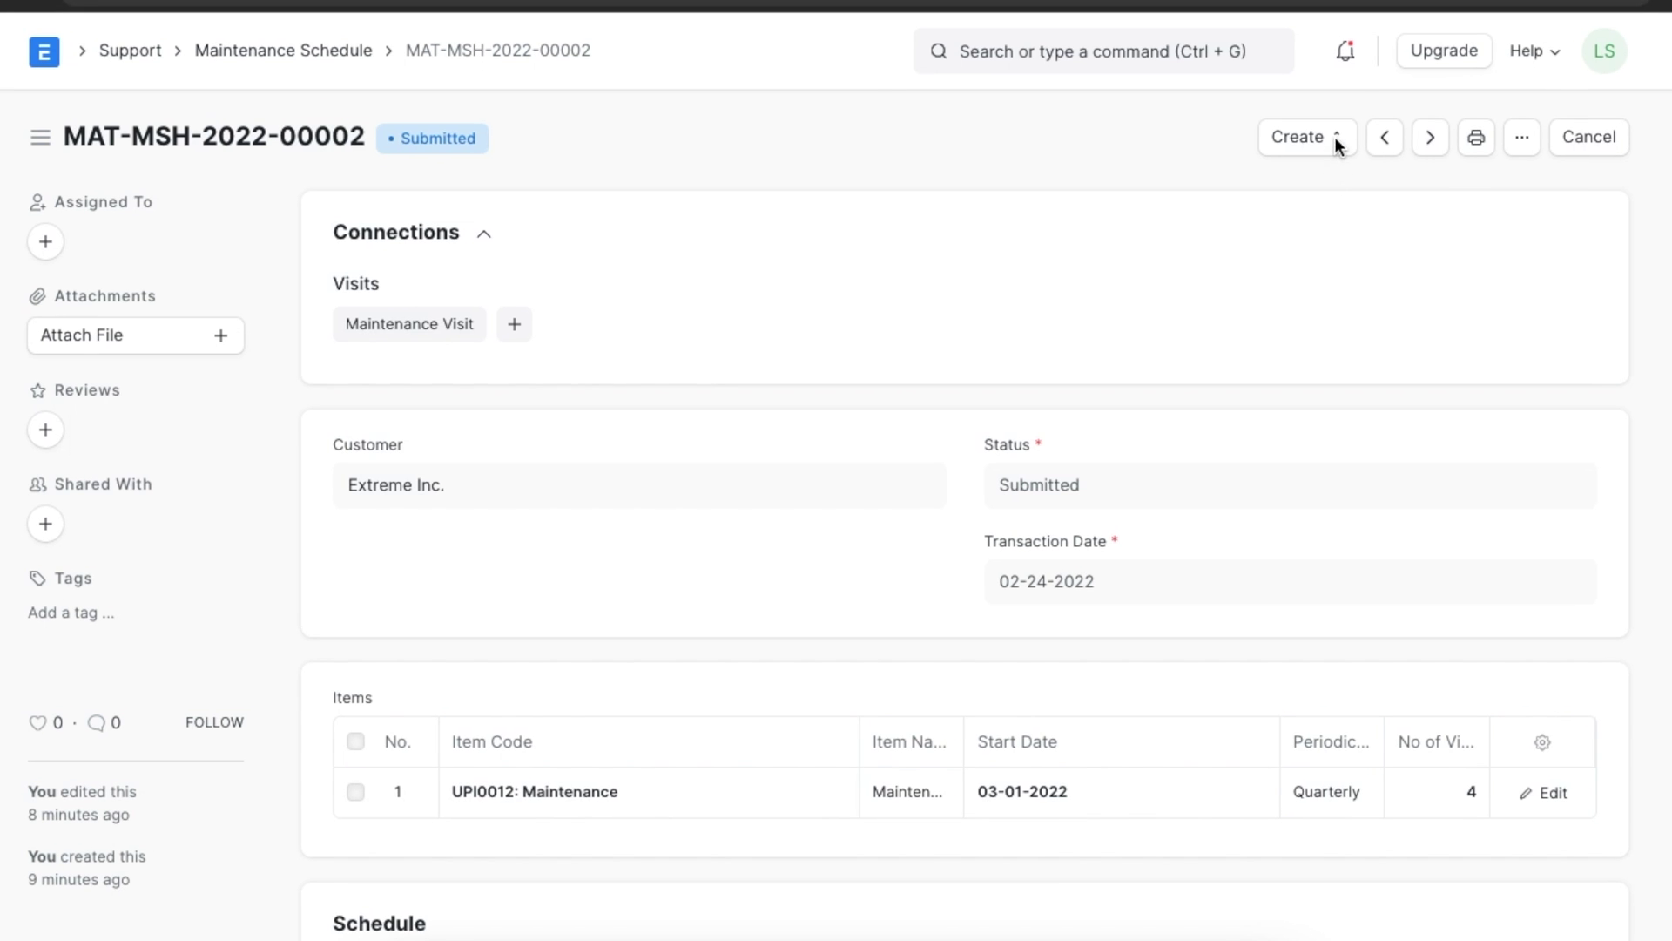
left_click(1338, 145)
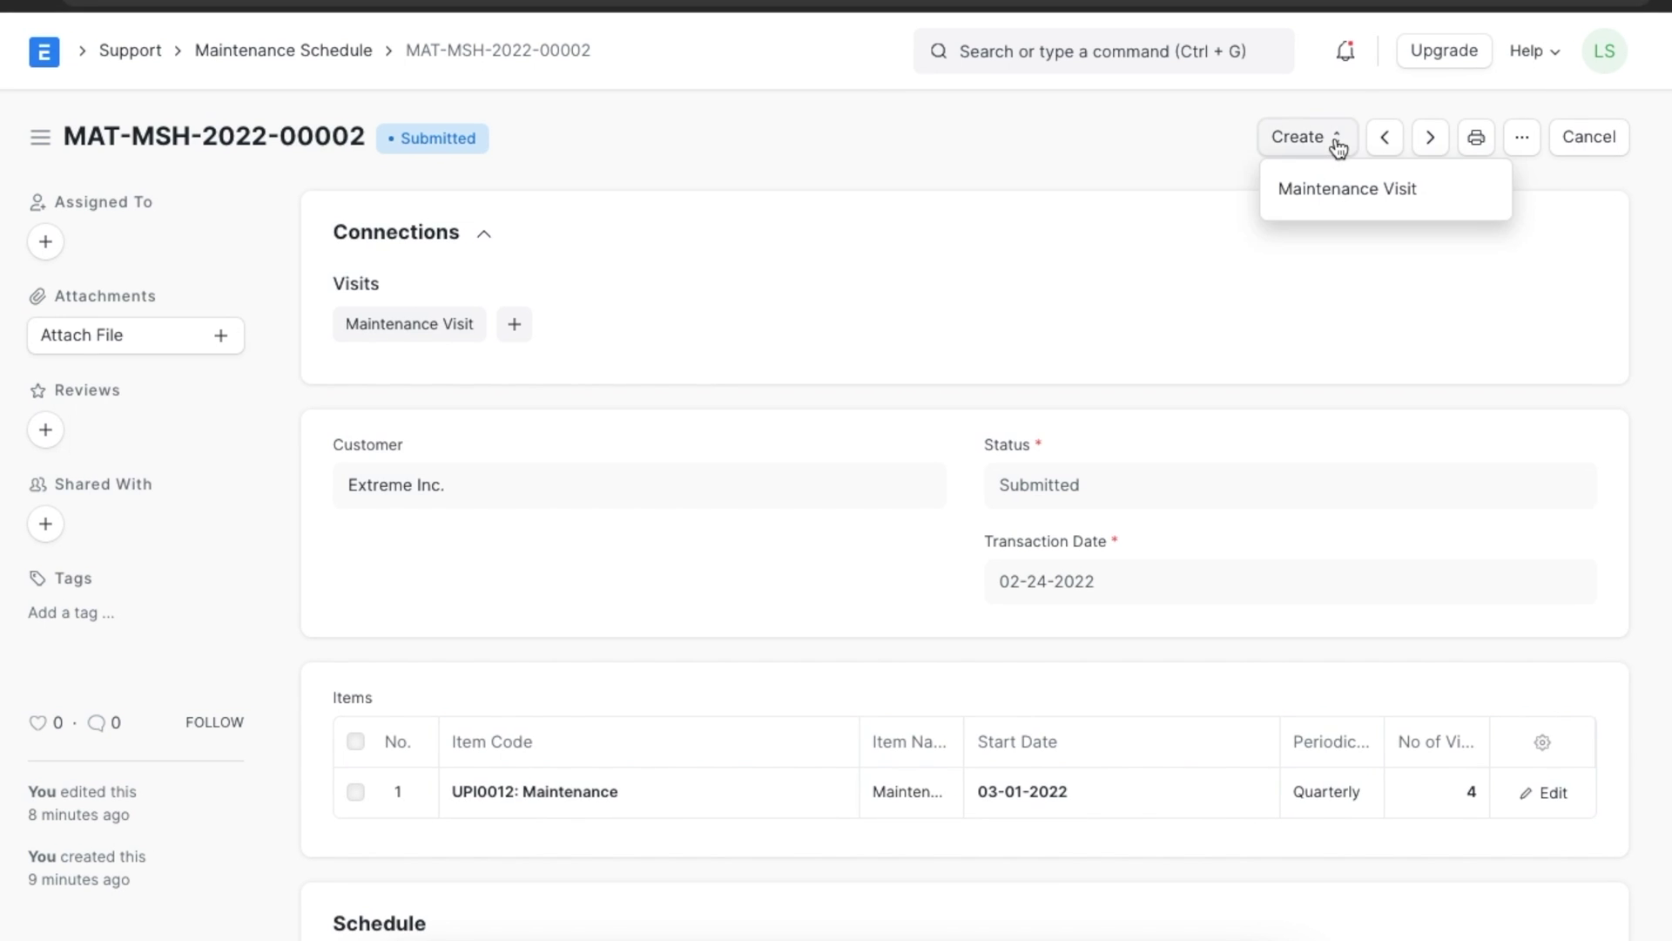
- Create a maintenance visit from the schedule for item Maintenance, scheduled 31-05-2022
left_click(1479, 199)
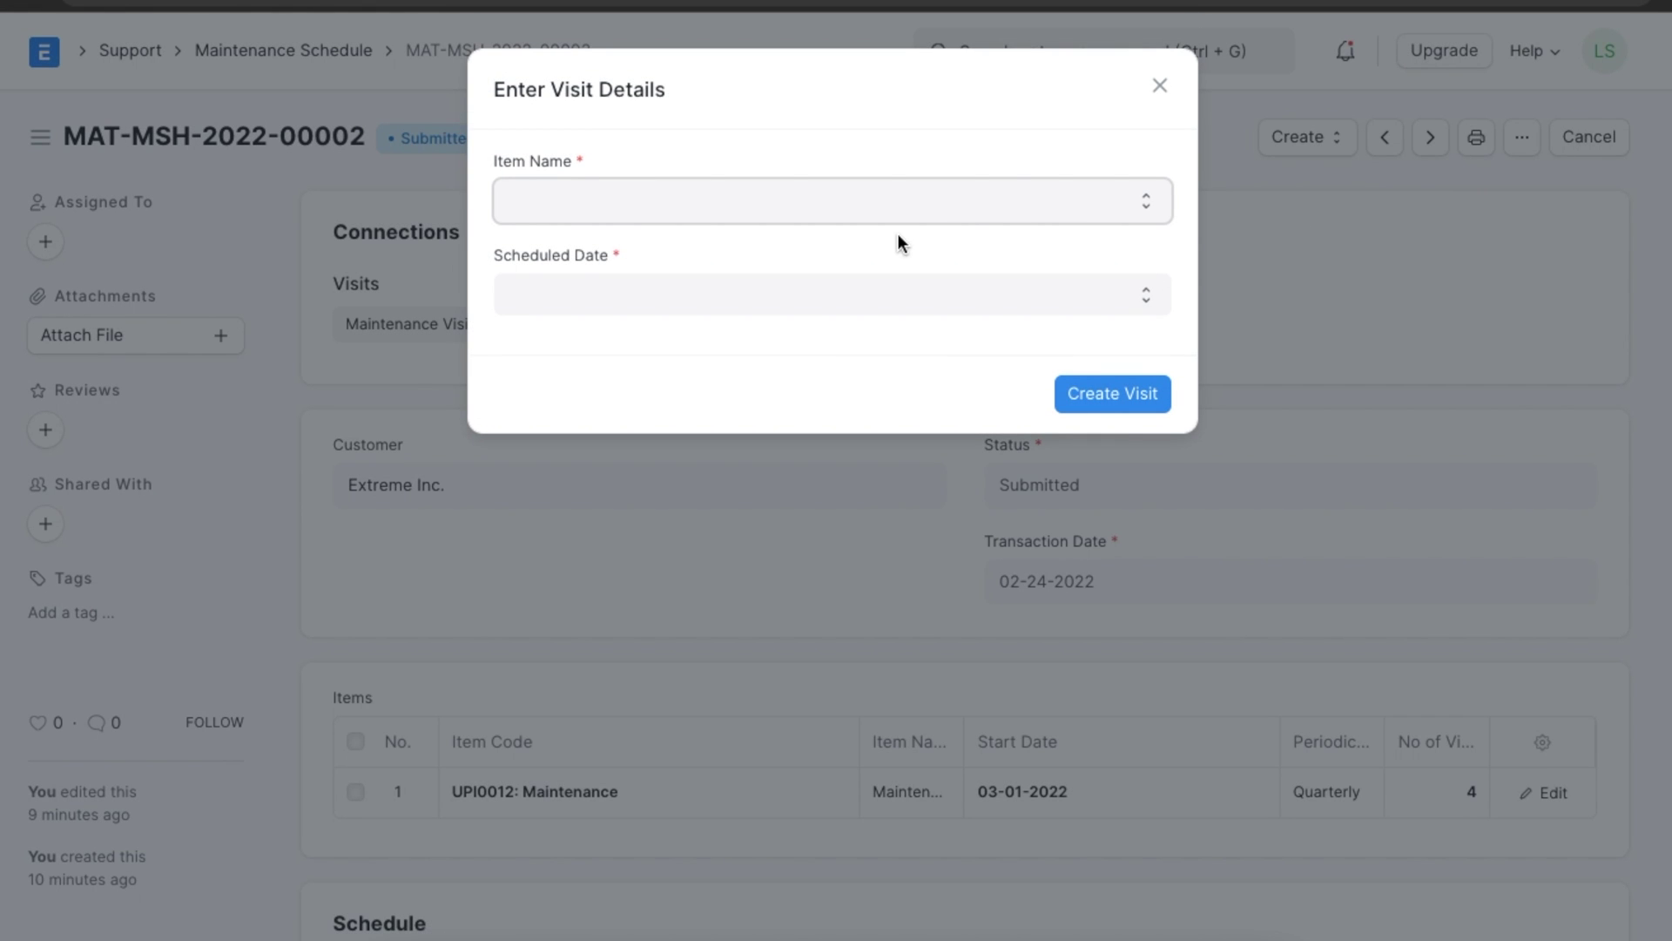
left_click(1144, 206)
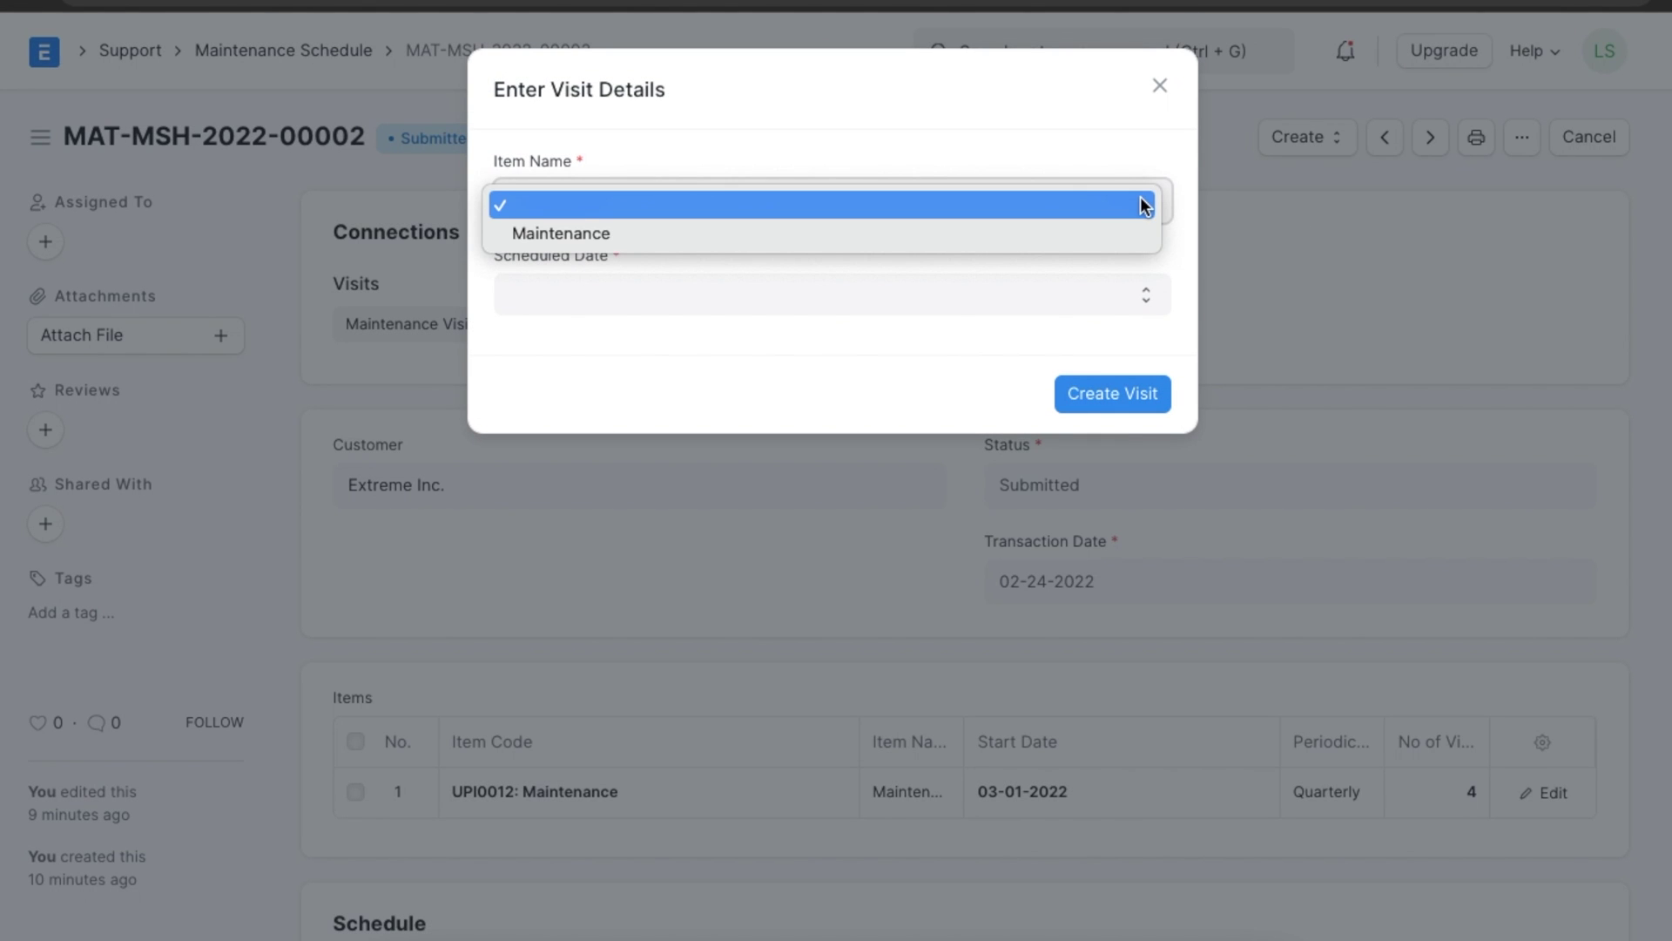
left_click(1099, 237)
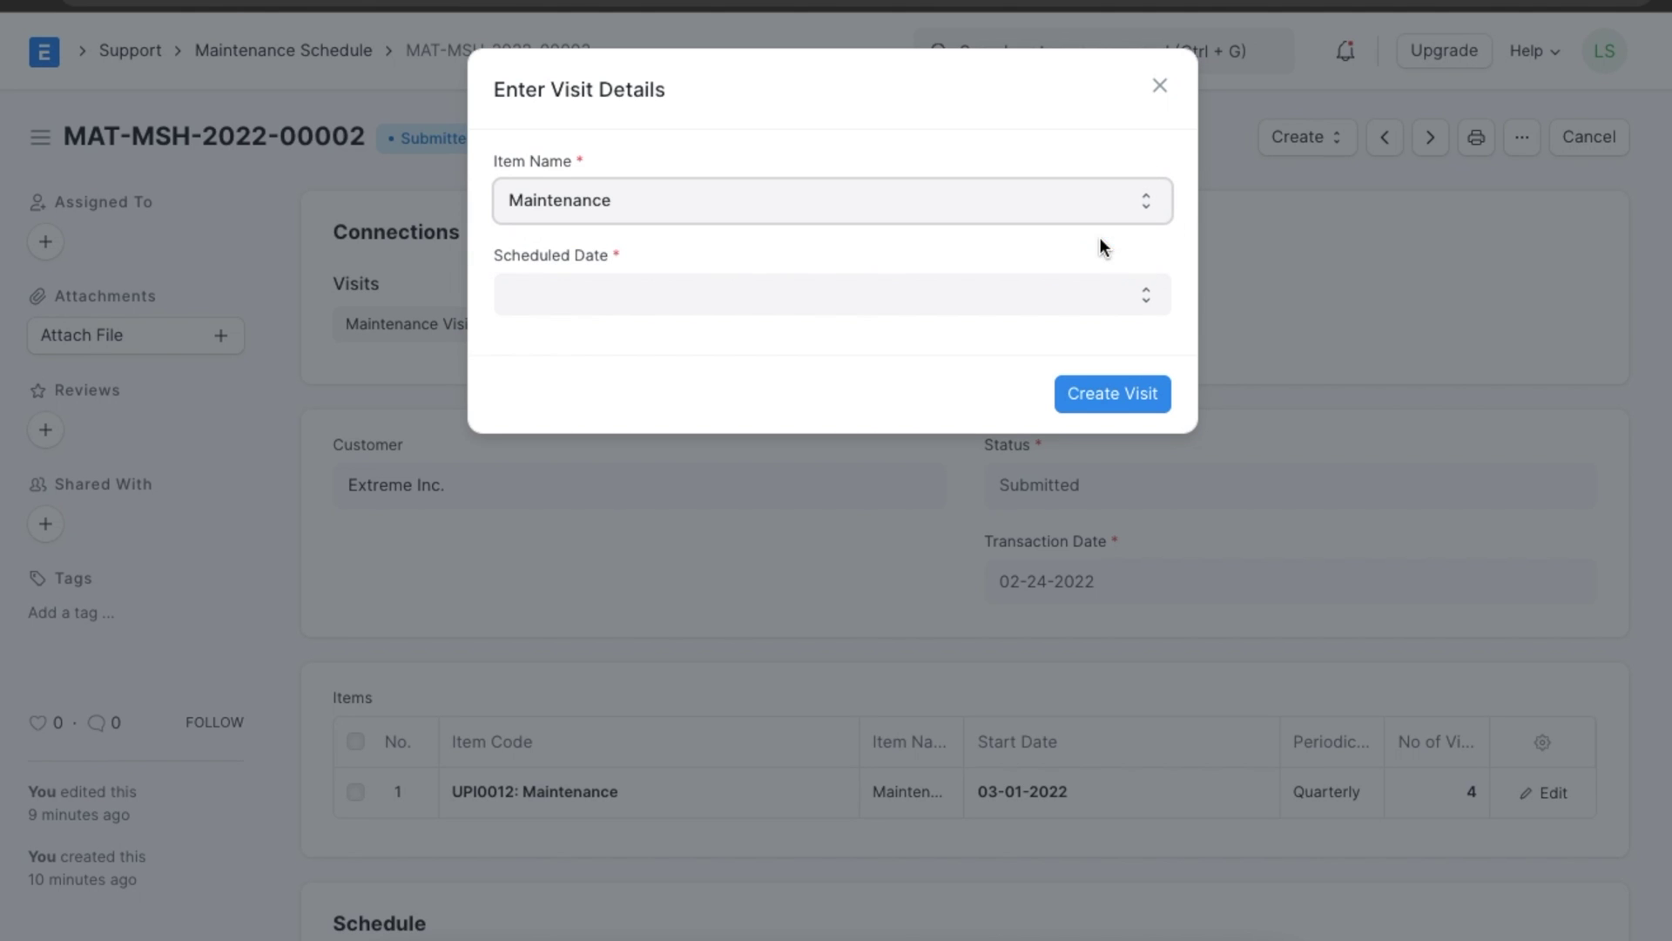
left_click(1122, 295)
left_click(1117, 322)
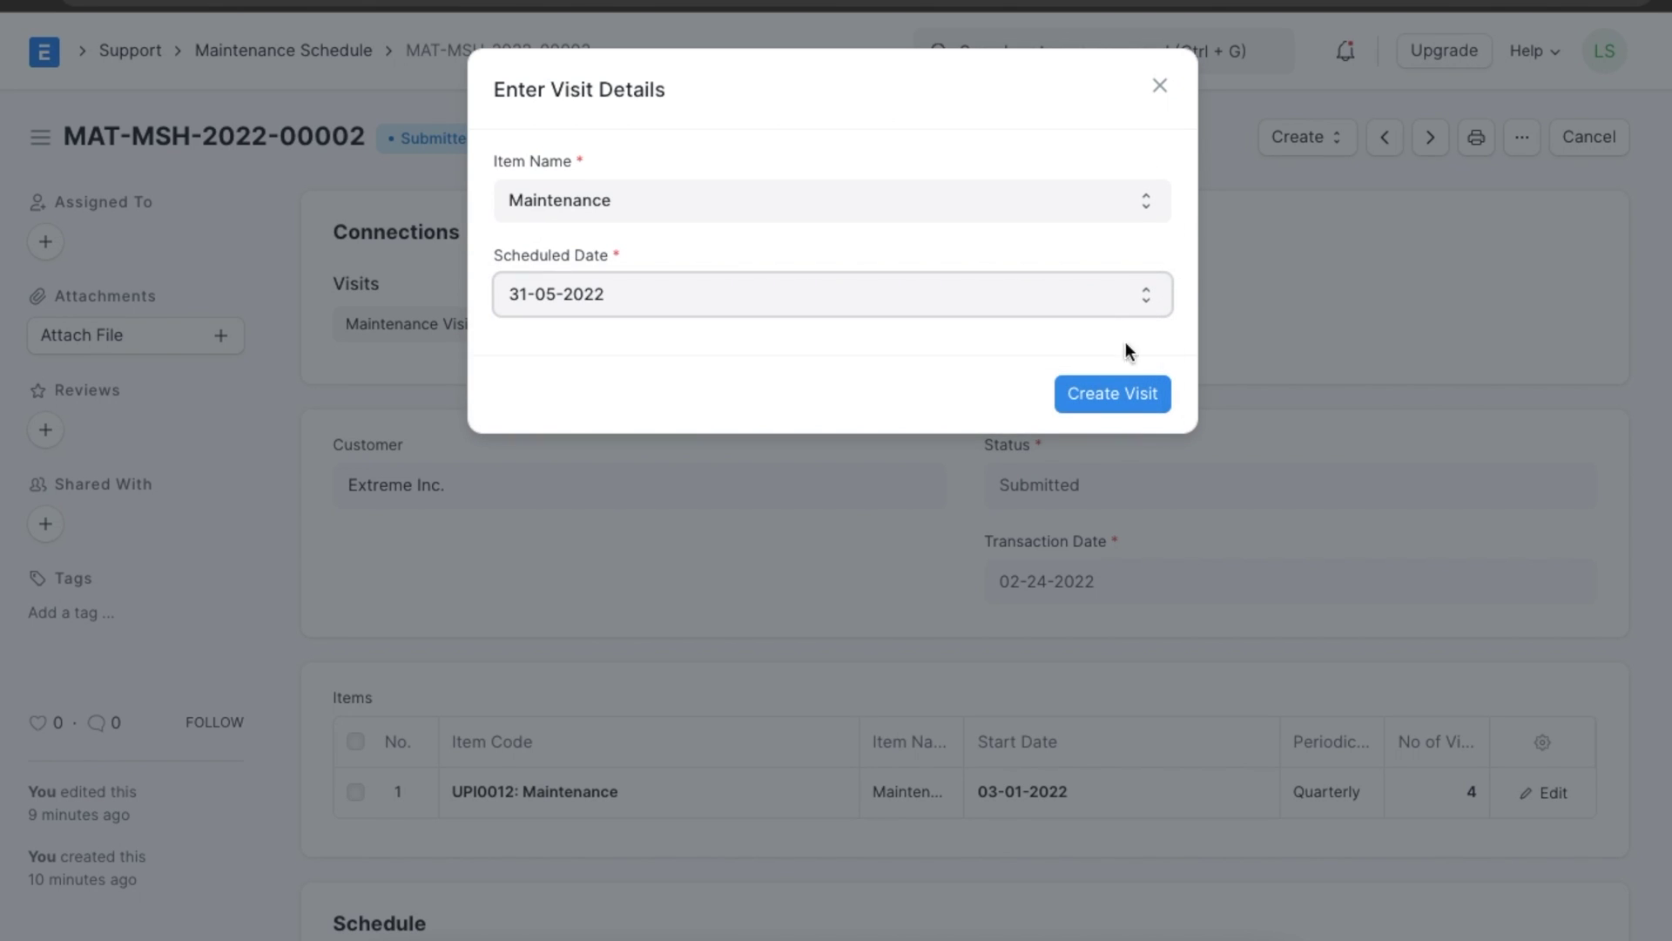
left_click(1131, 392)
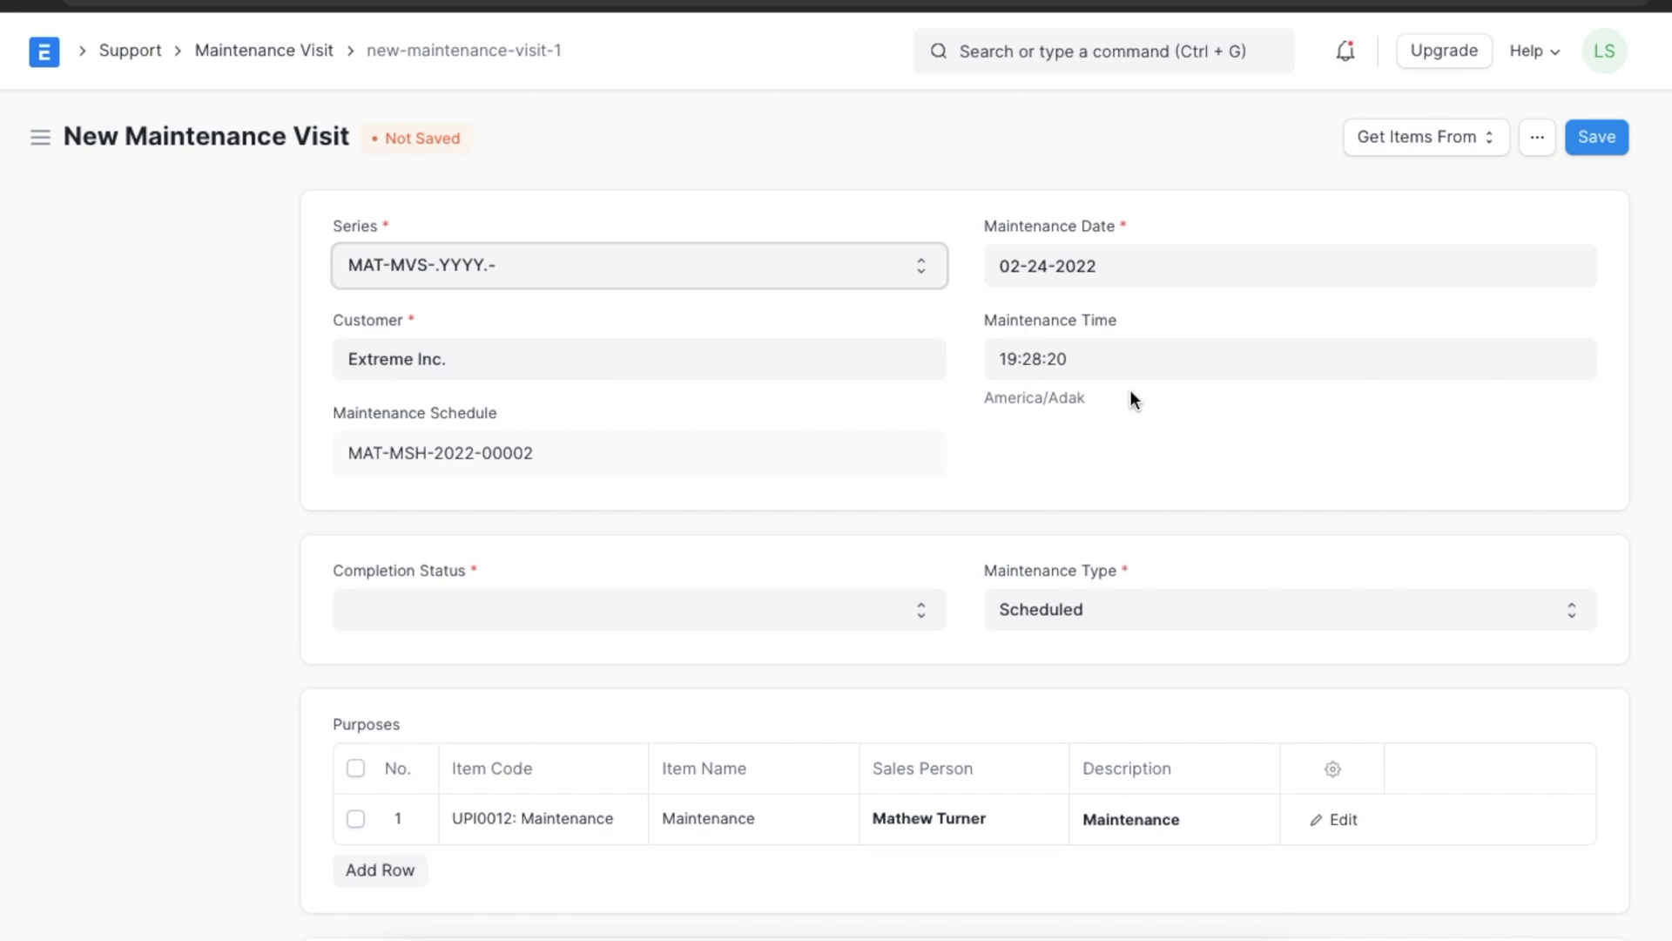
- Set maintenance date 03-07-2022, type Scheduled, and completion status Fully Completed
left_click(1169, 270)
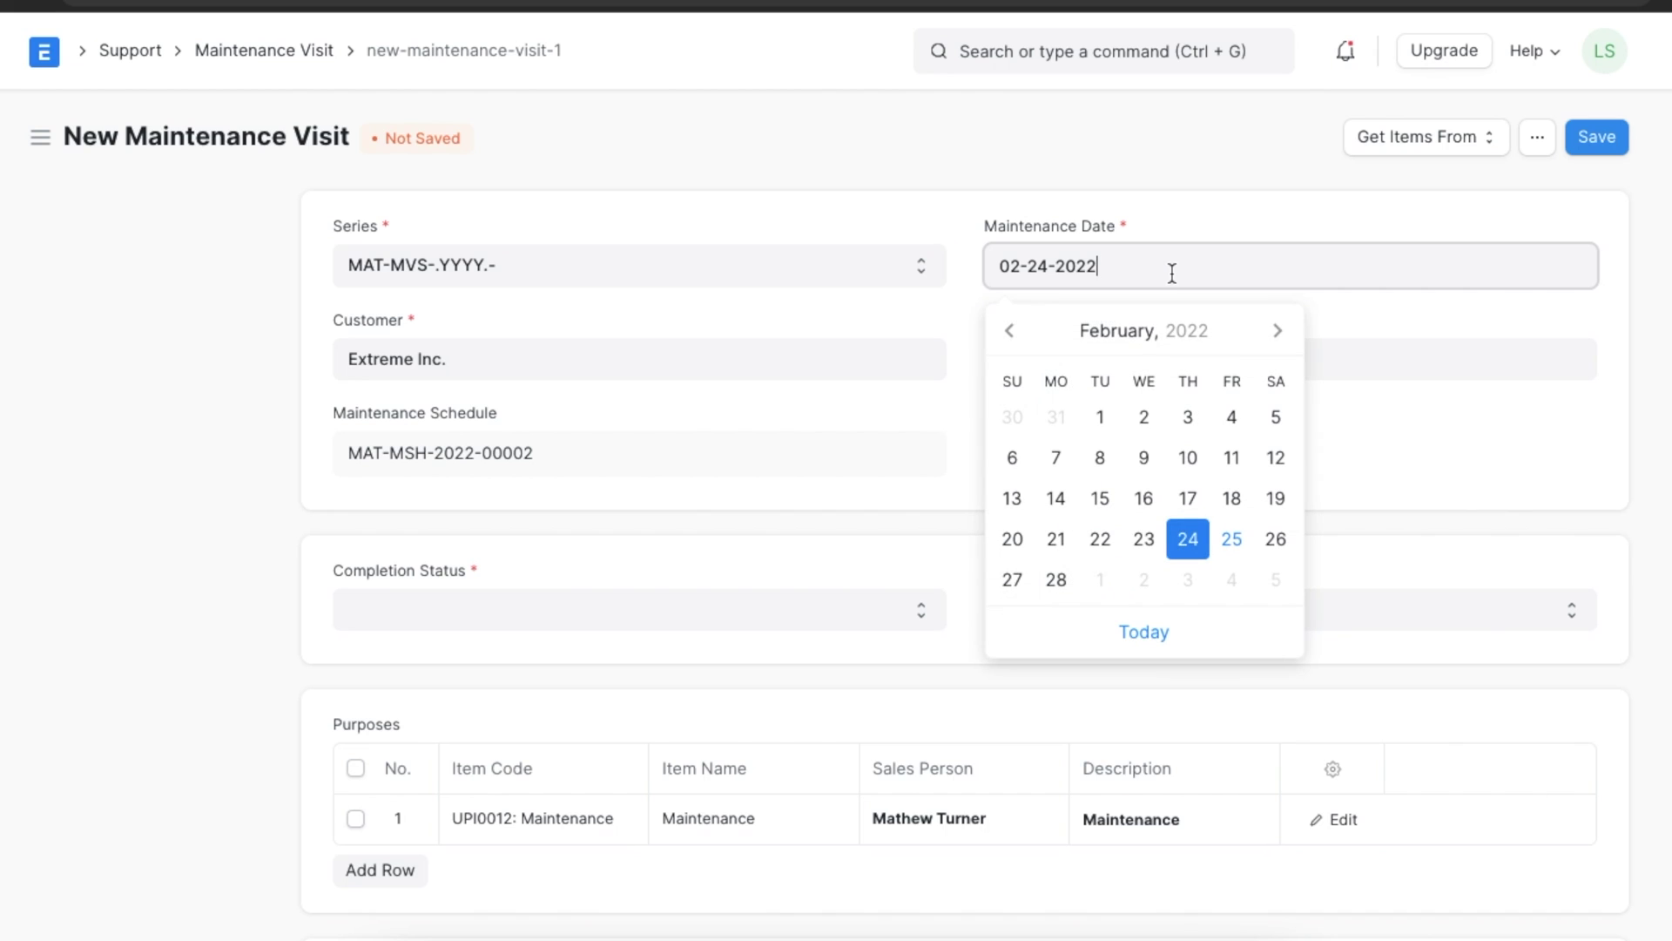
left_click(1276, 333)
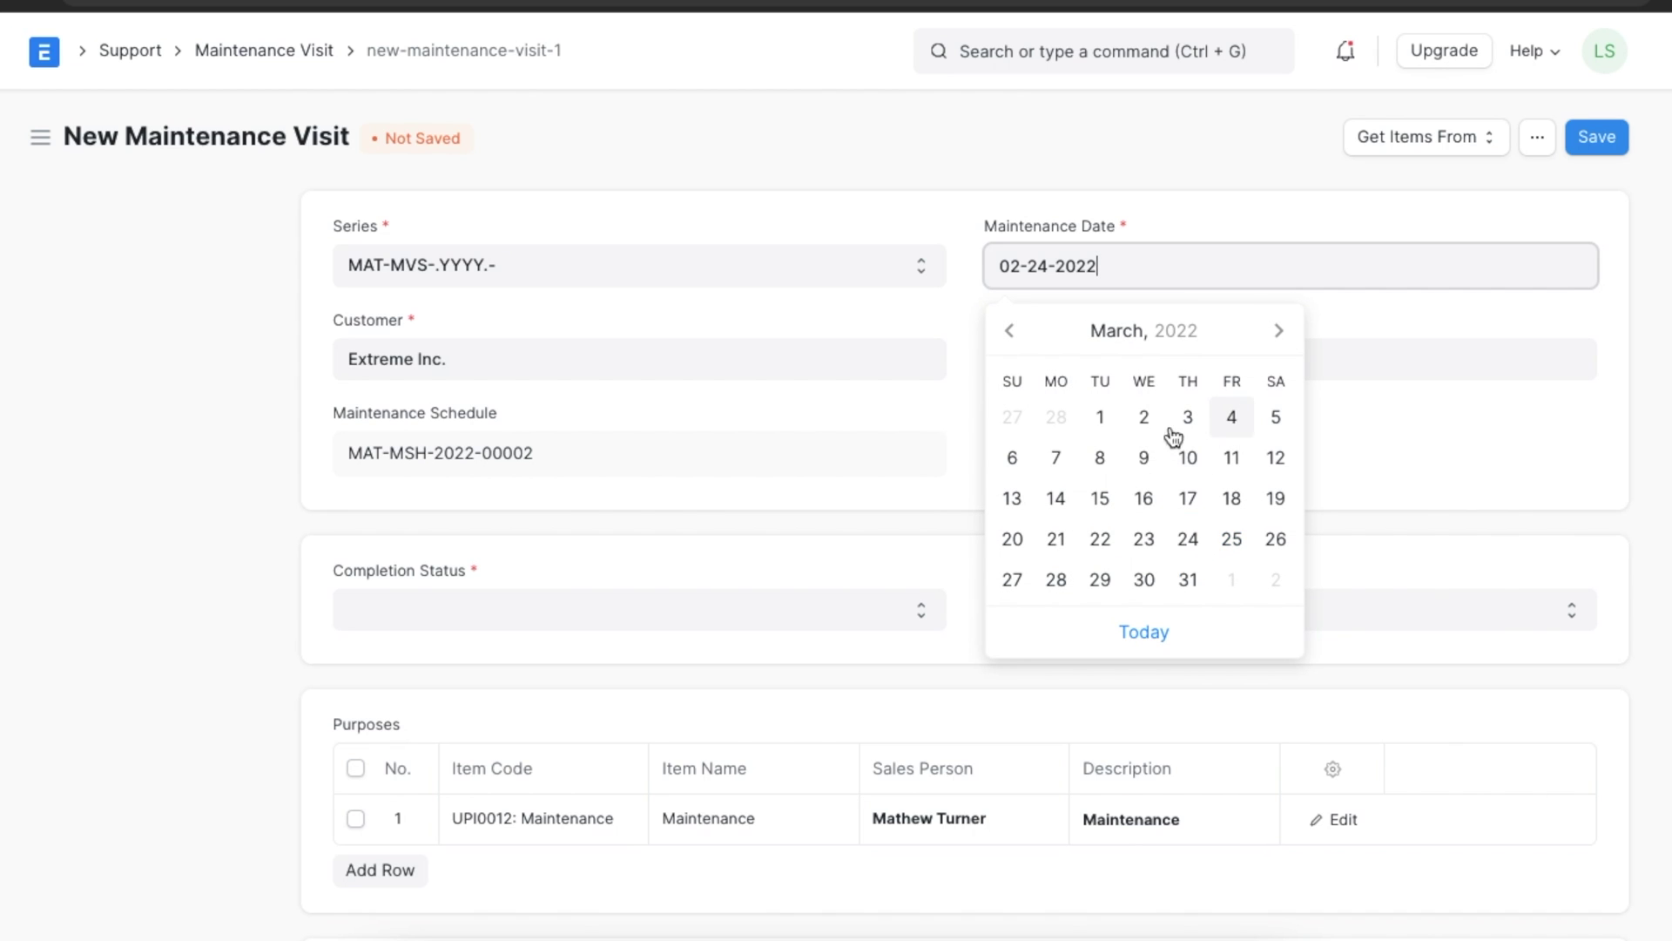
left_click(1057, 459)
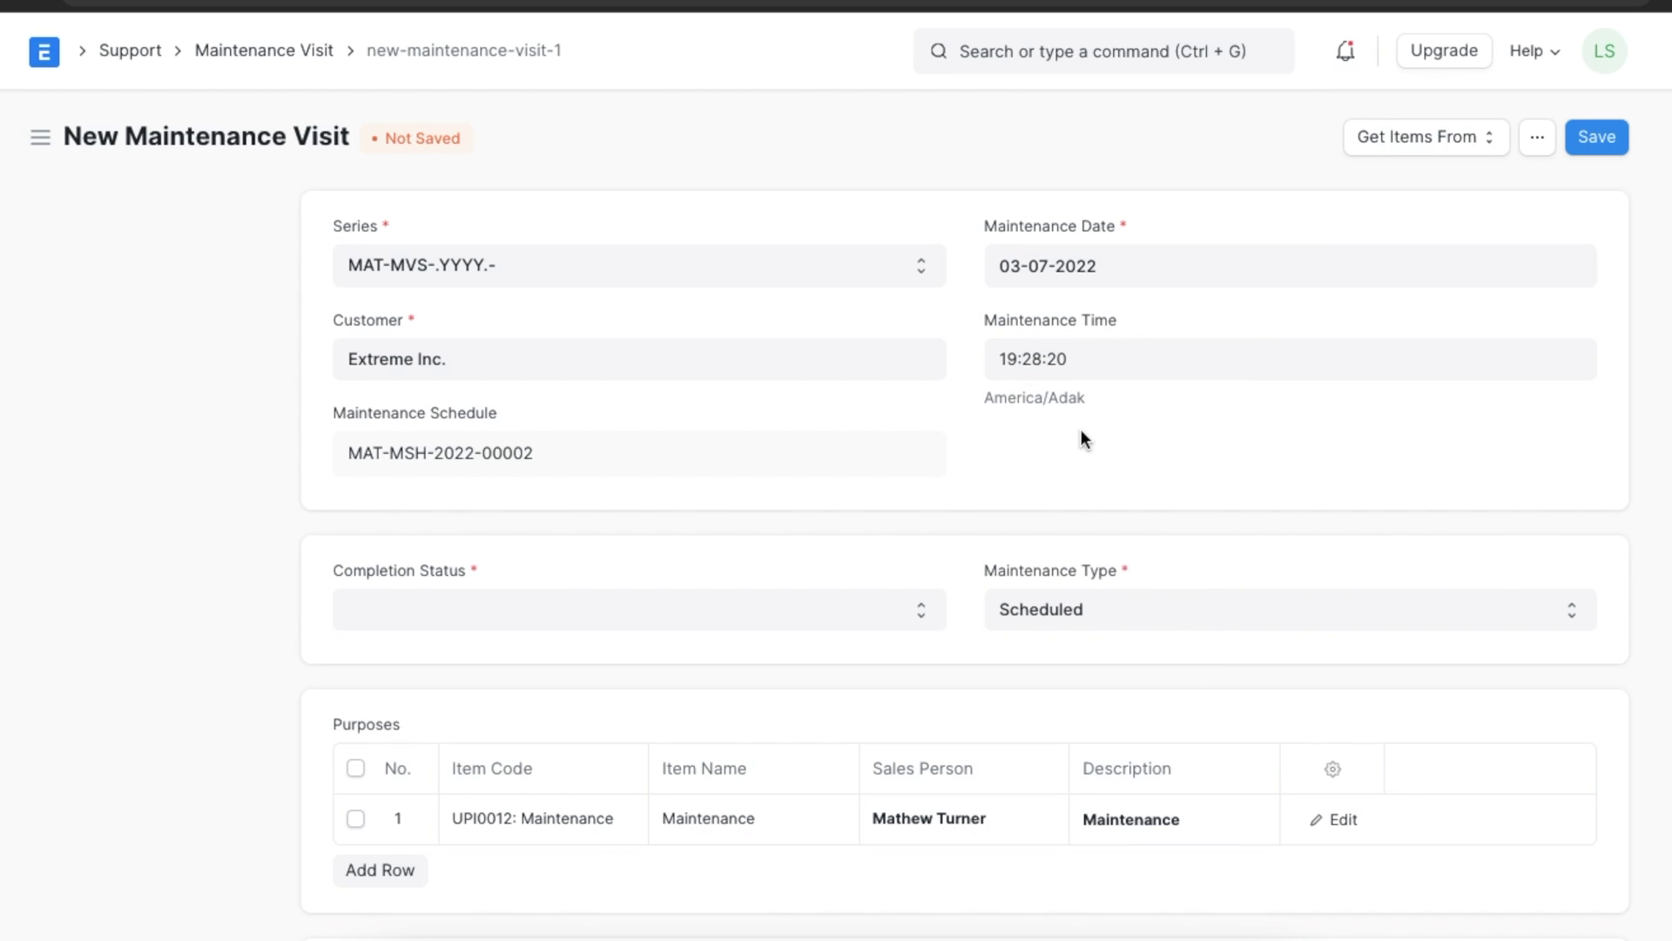
left_click(1080, 610)
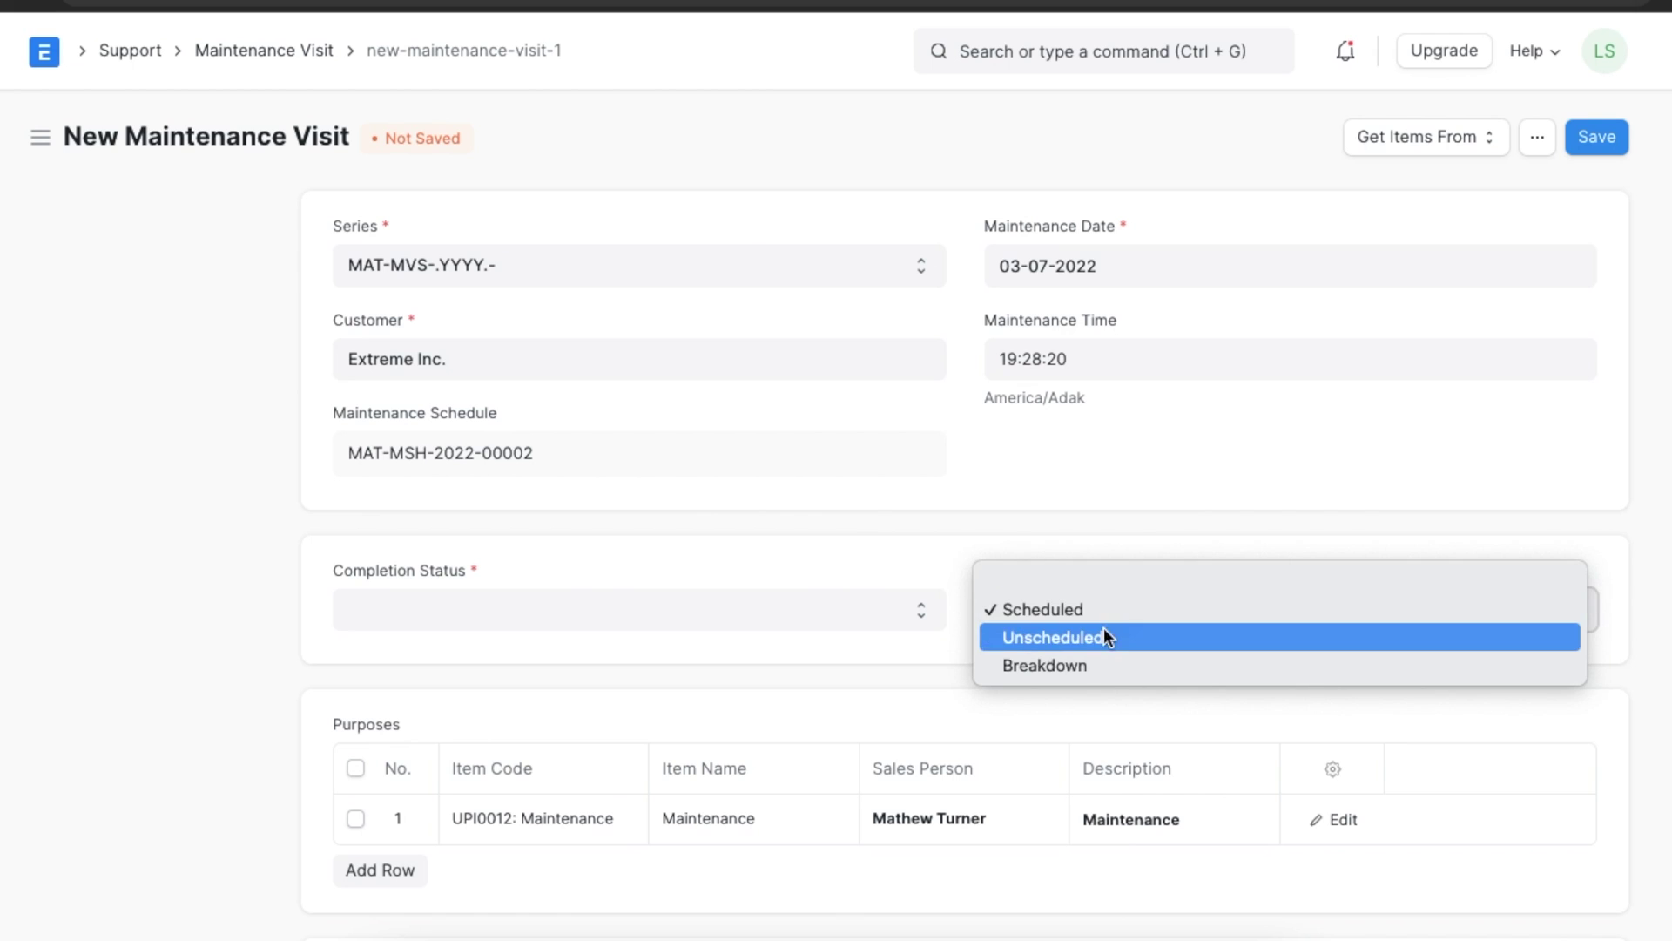
left_click(913, 615)
left_click(914, 614)
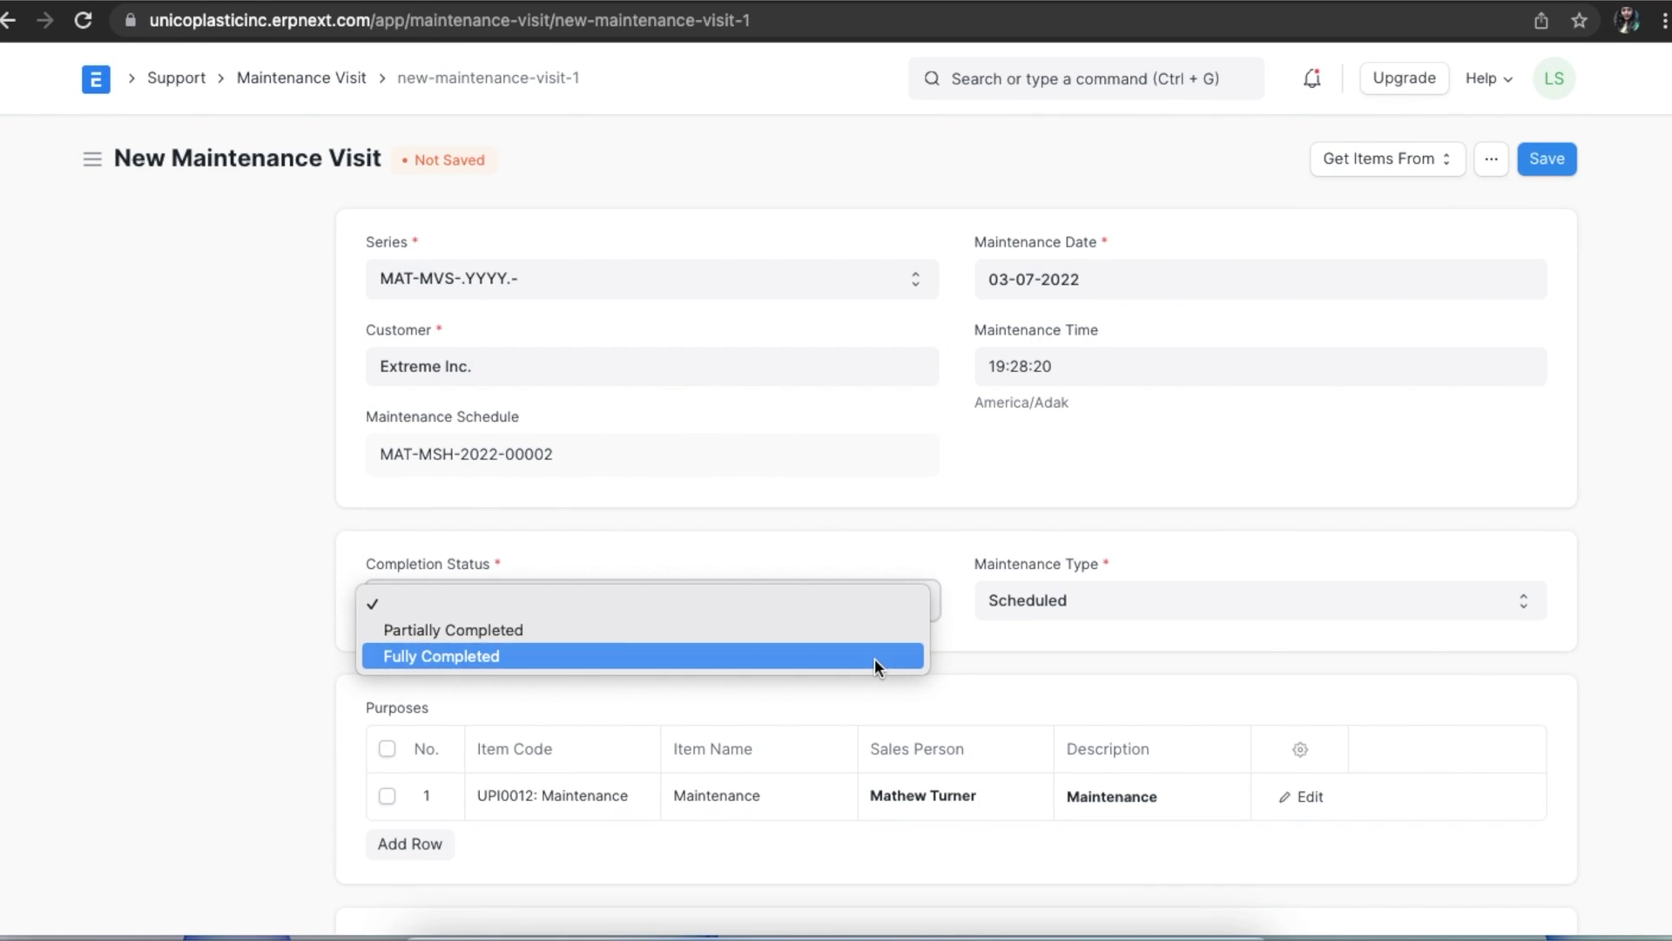
left_click(874, 656)
scroll(1002, 676, "down", 1)
scroll(1000, 666, "down", 2)
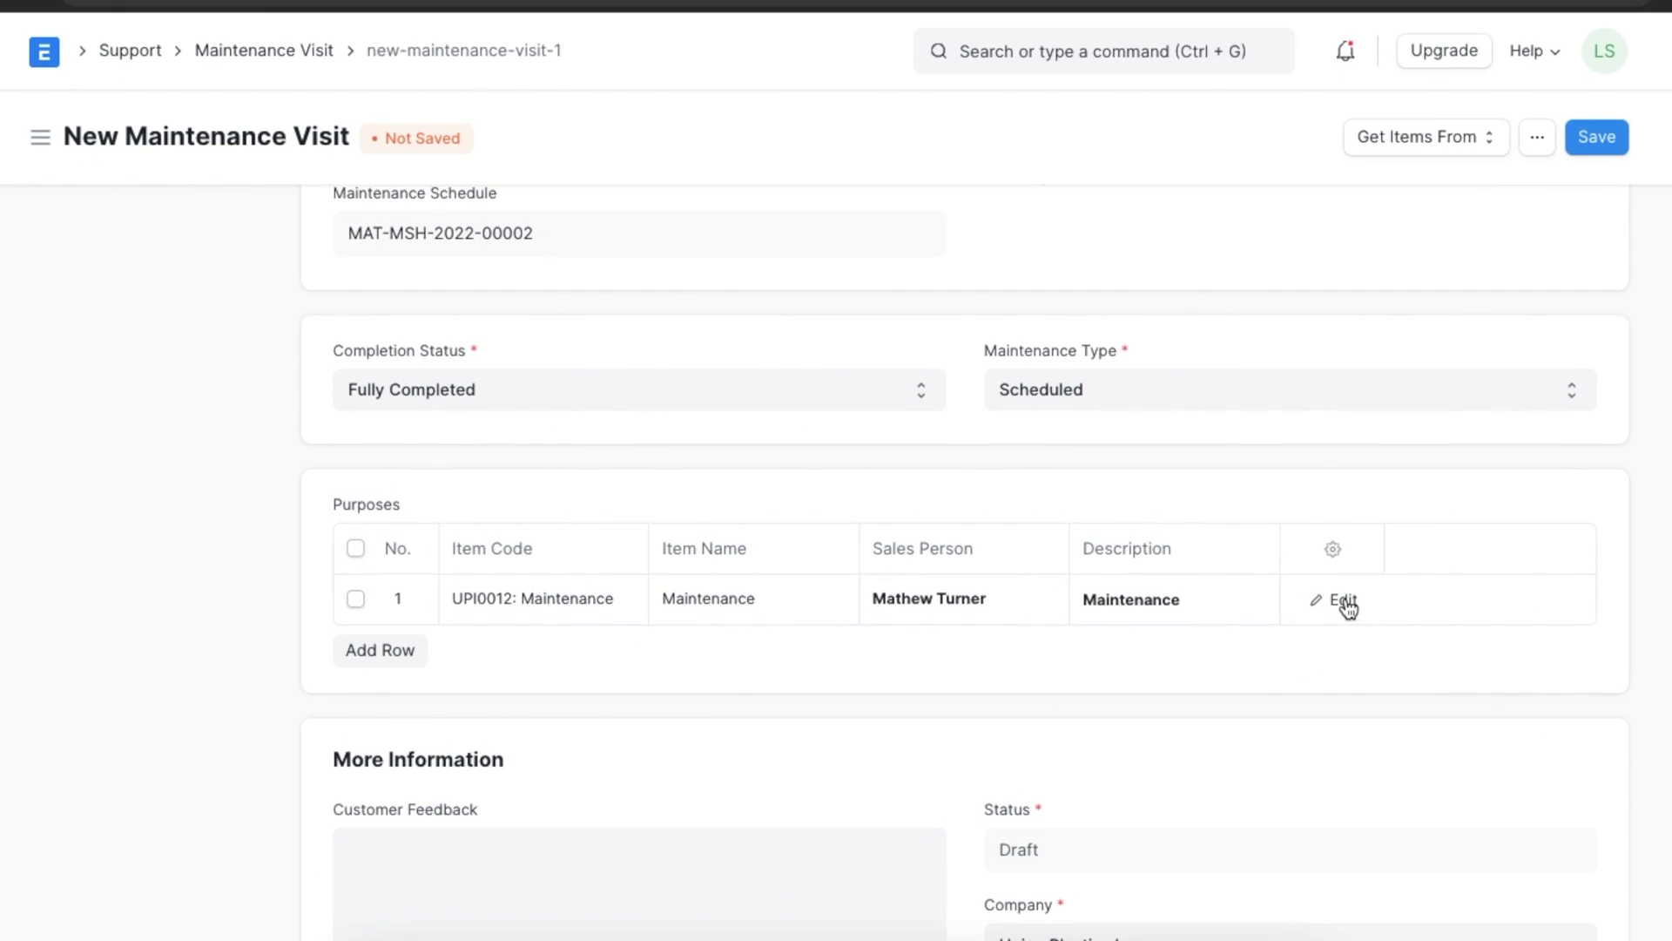
- In purpose row 1, enter serial number SNP112 and description 'Routine check-up and fixes if required'
left_click(1345, 601)
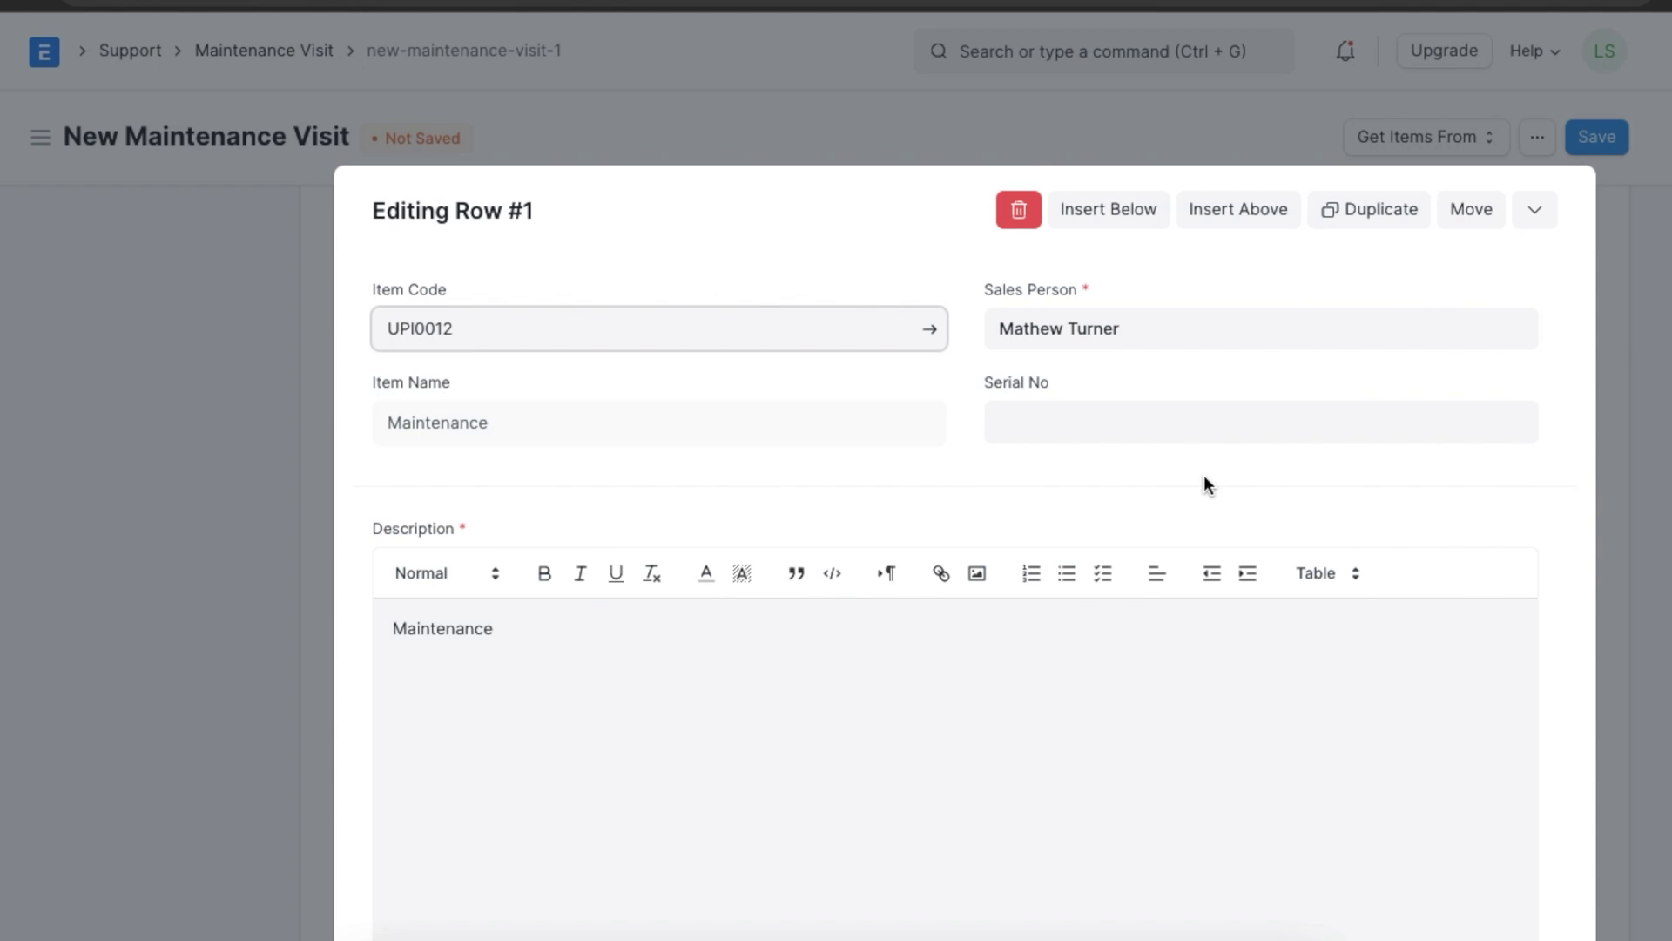
left_click(1105, 426)
type("SNP")
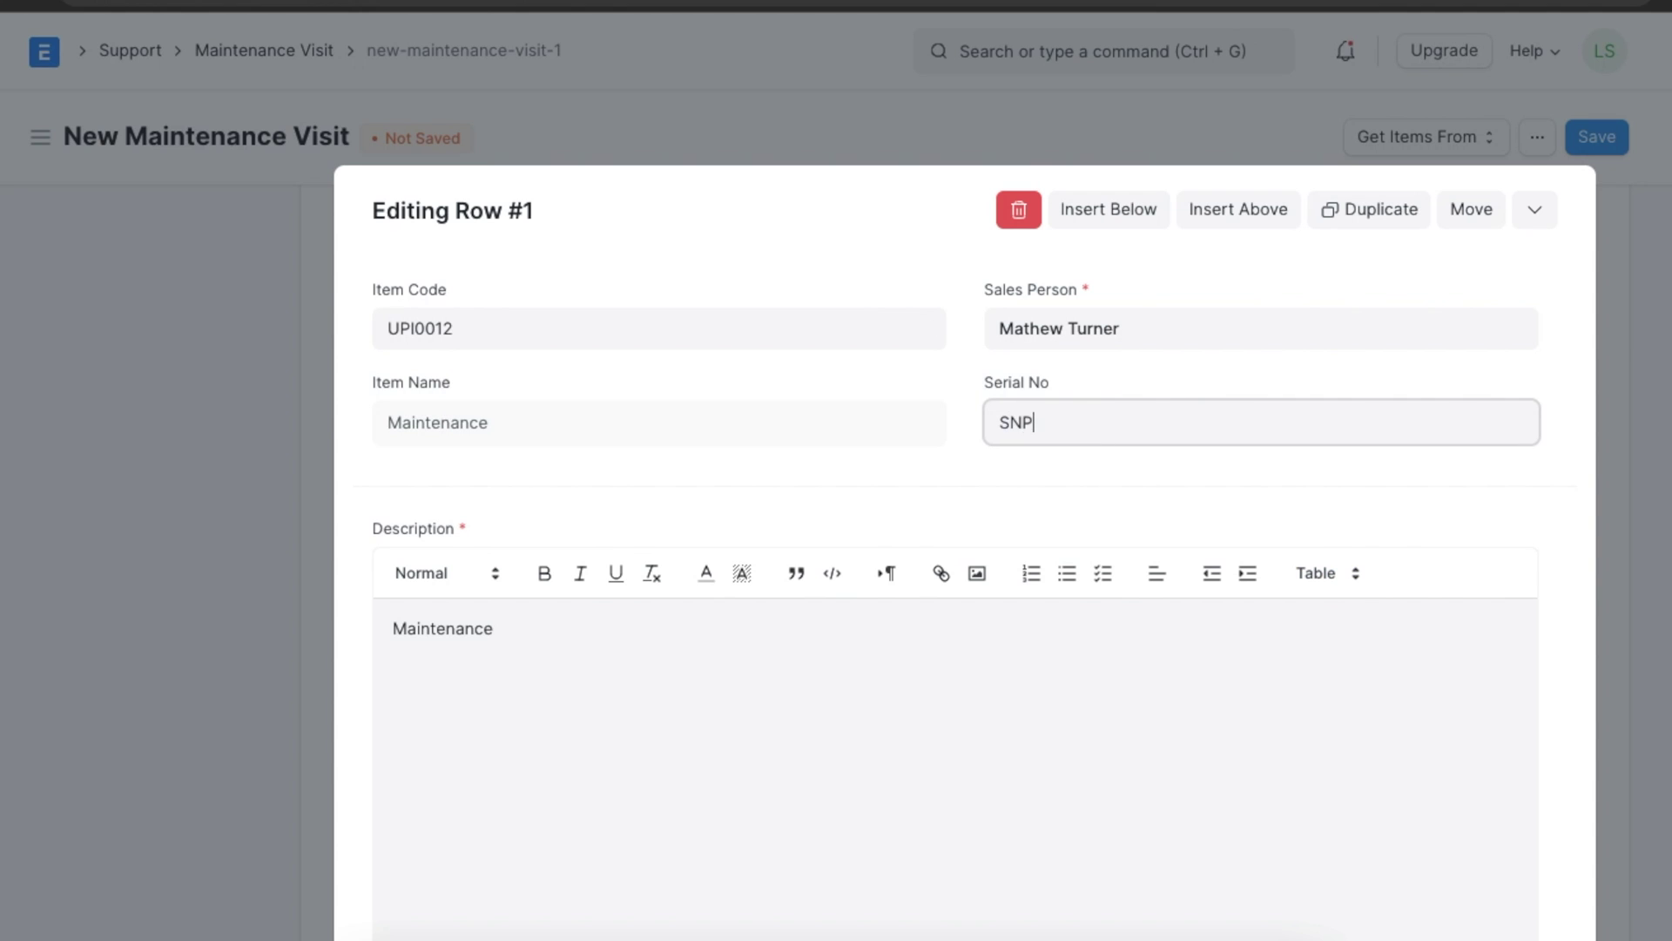
type("112")
left_click(698, 635)
key("ctrl+a")
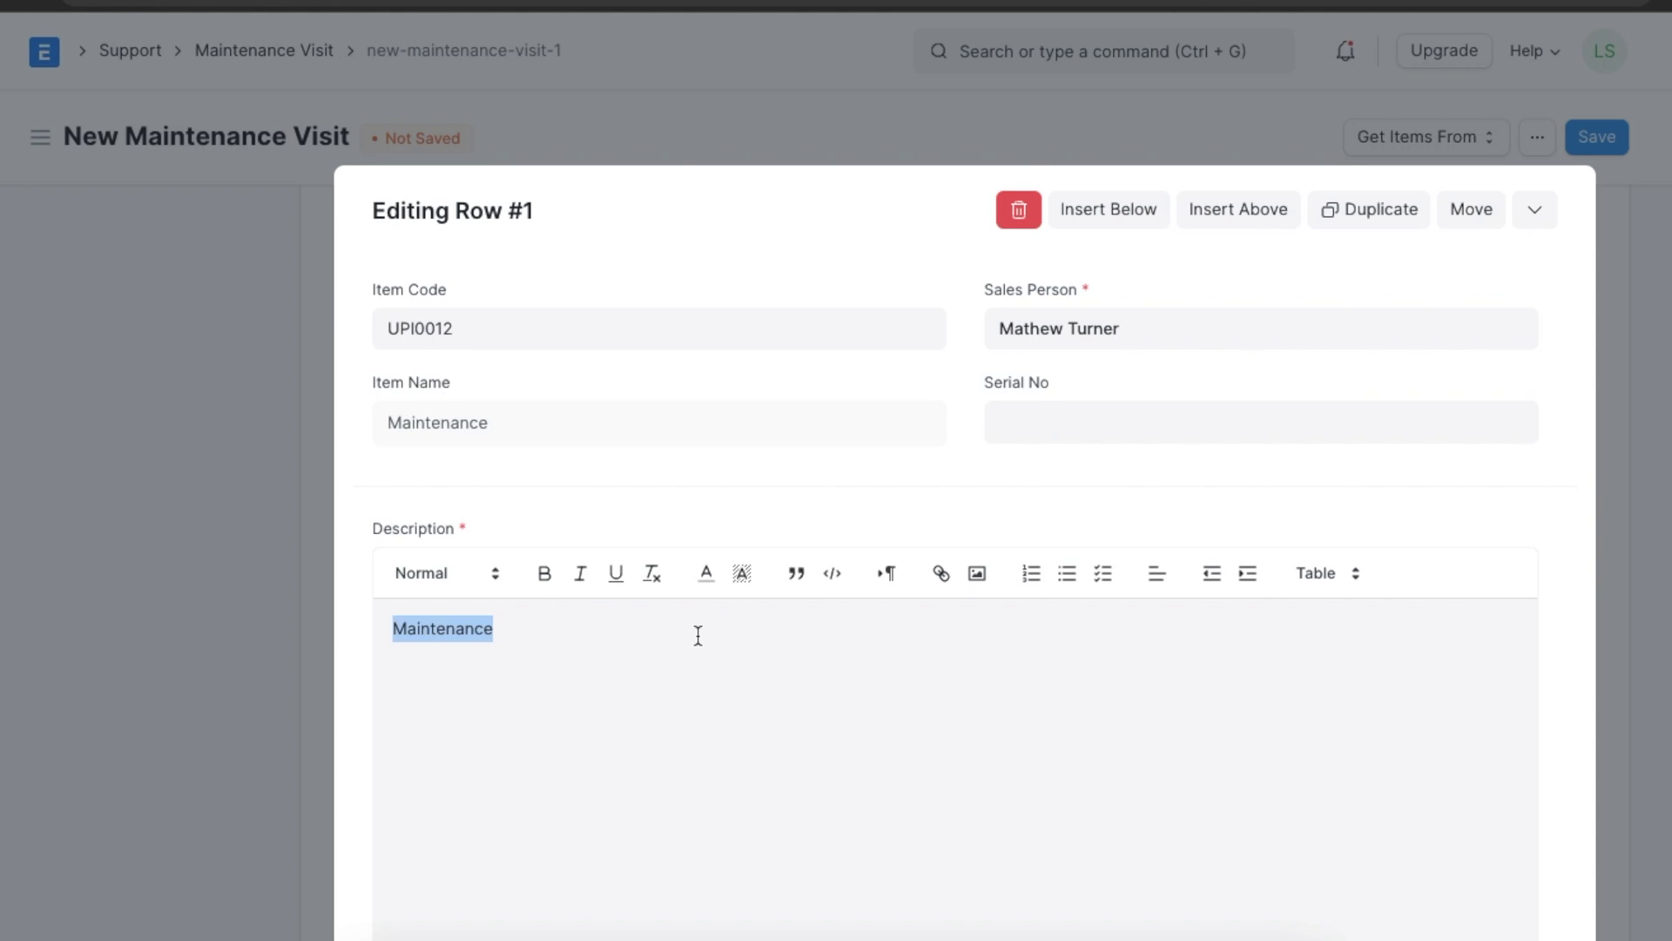
type("Routine check-up and fixes if required")
- Enter Work Done as 'Repaired Broken Wheel'
scroll(771, 755, "down", 2)
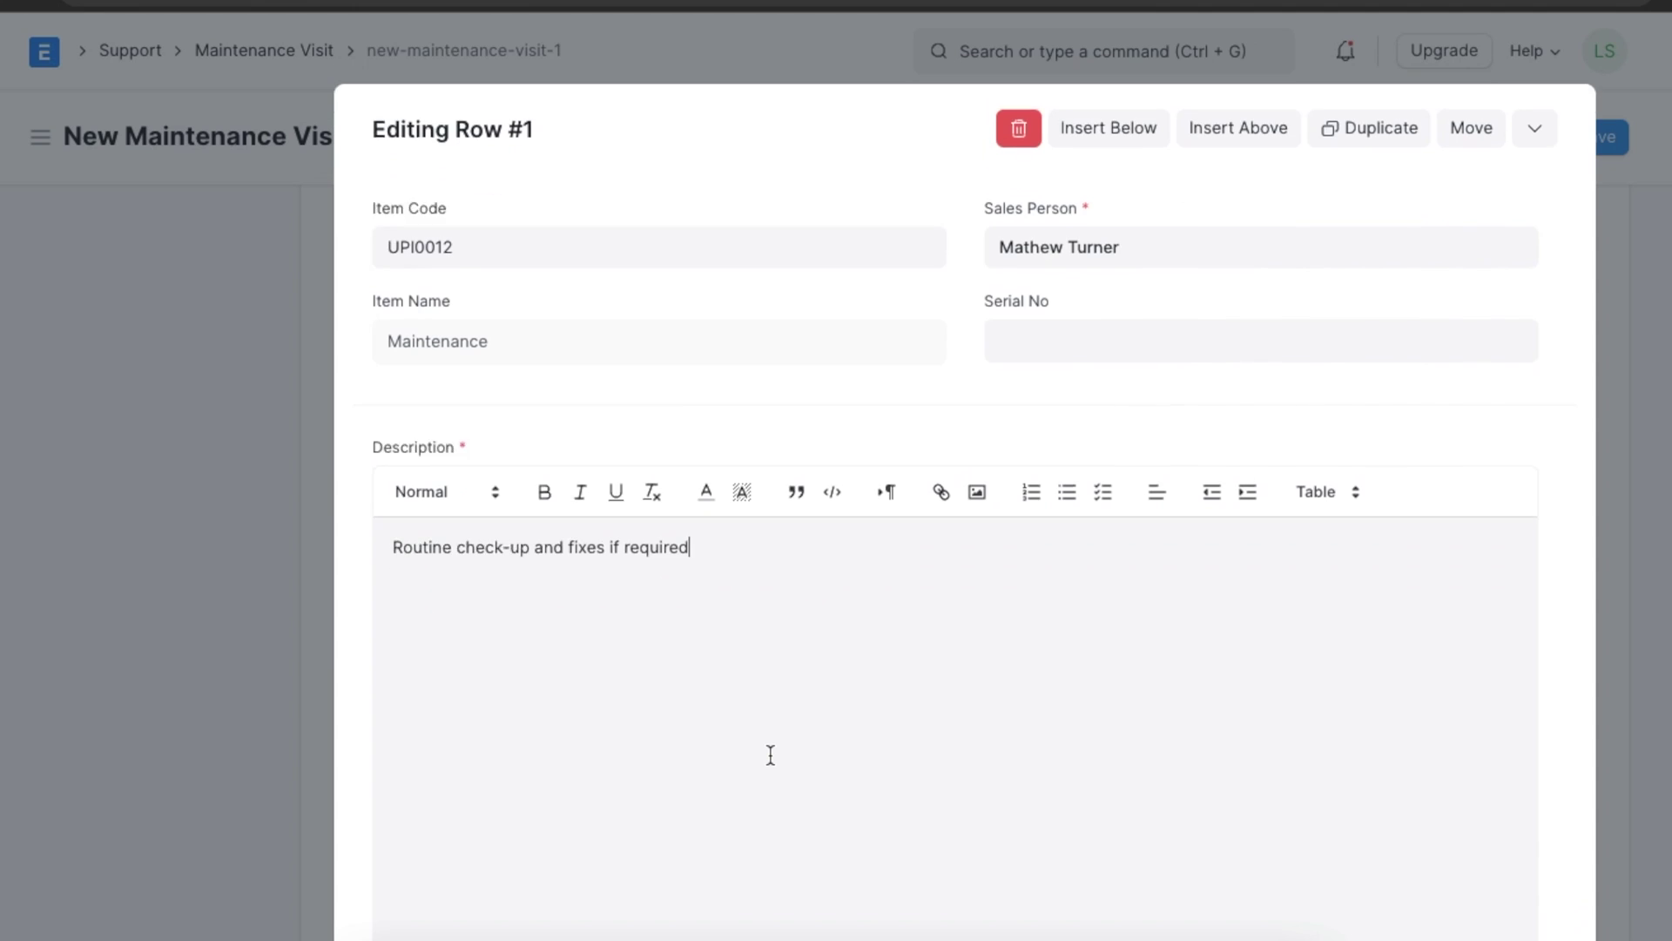
scroll(770, 755, "down", 3)
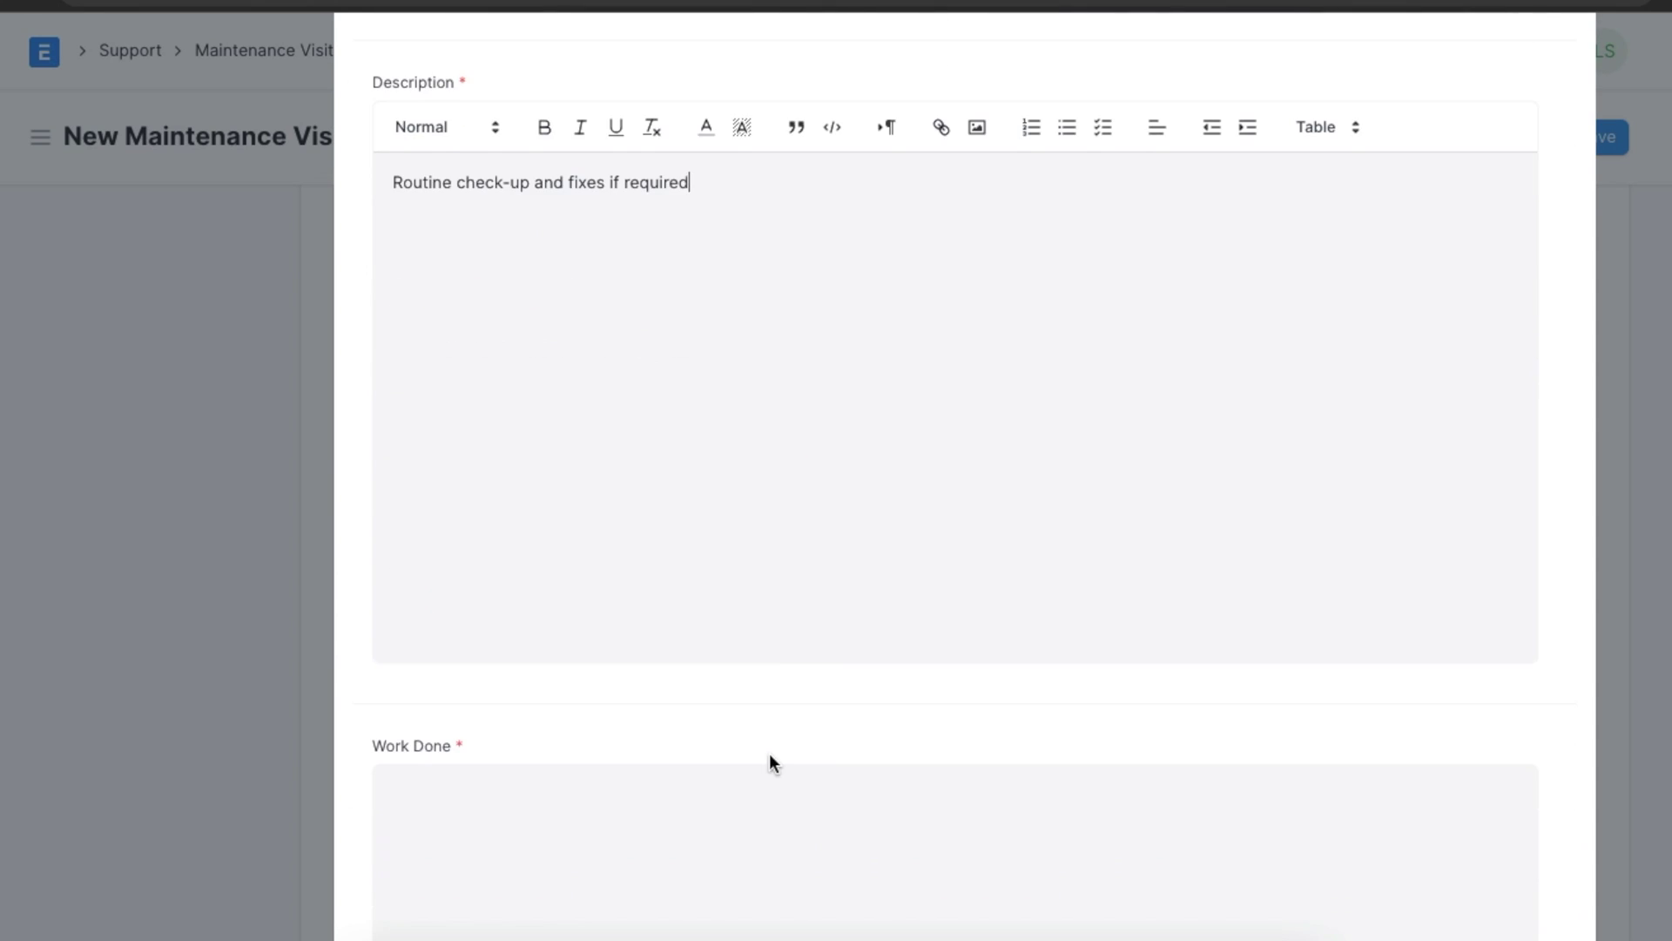
left_click(722, 776)
type("Repaired Br")
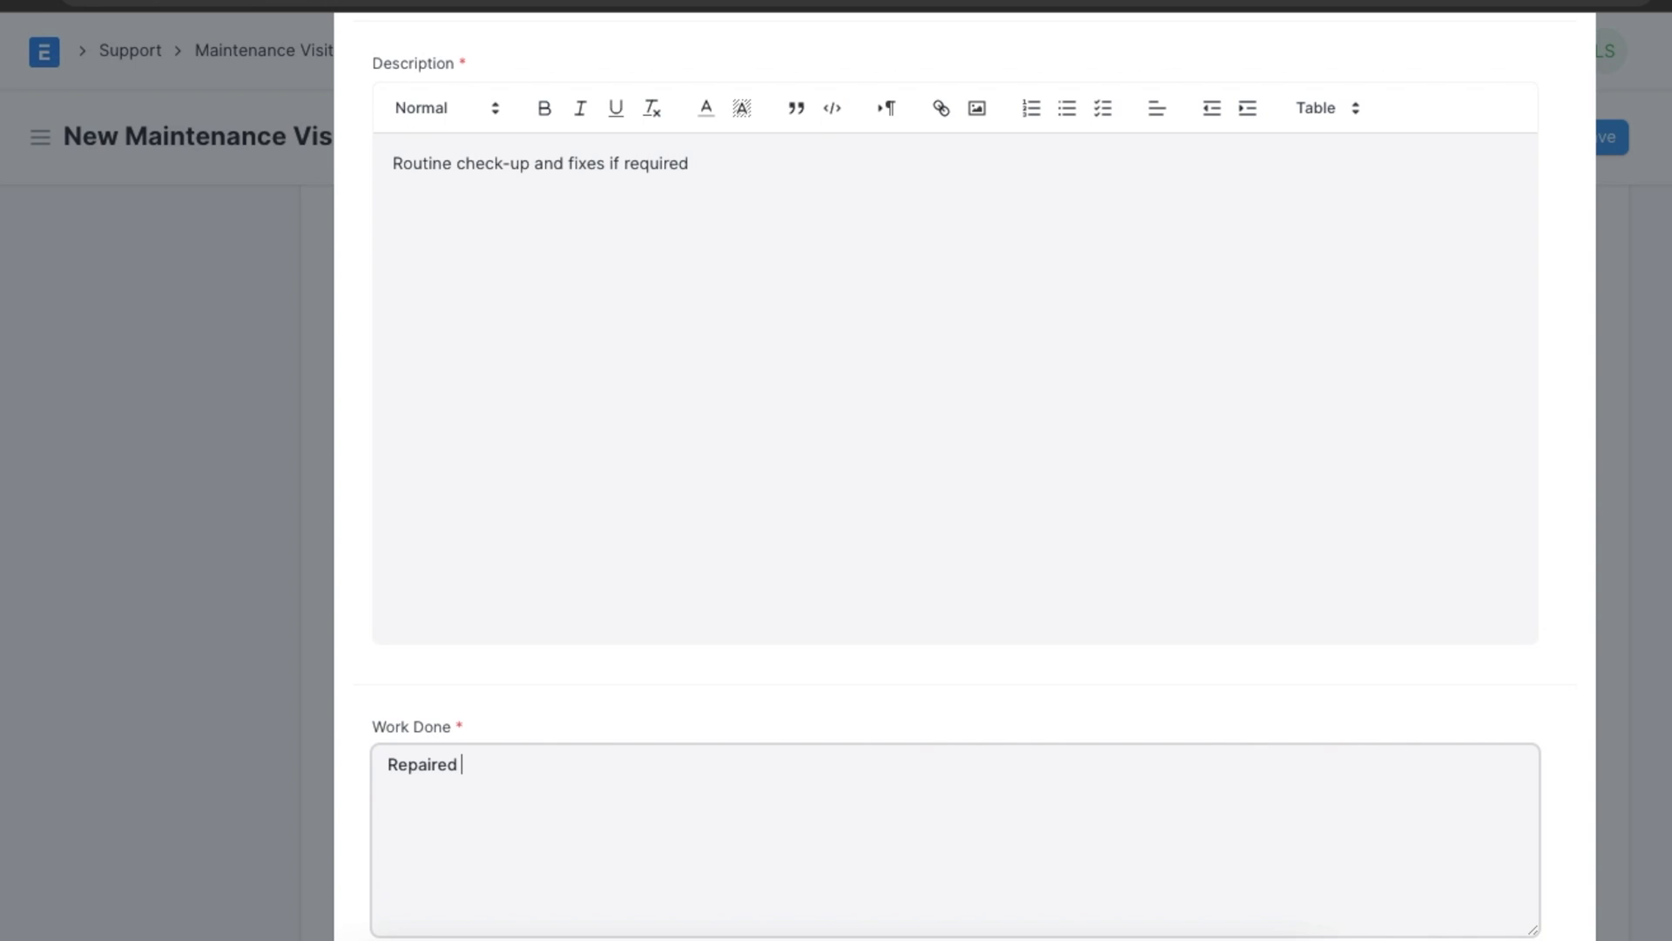
type("oken Wheel")
scroll(1099, 682, "up", 6)
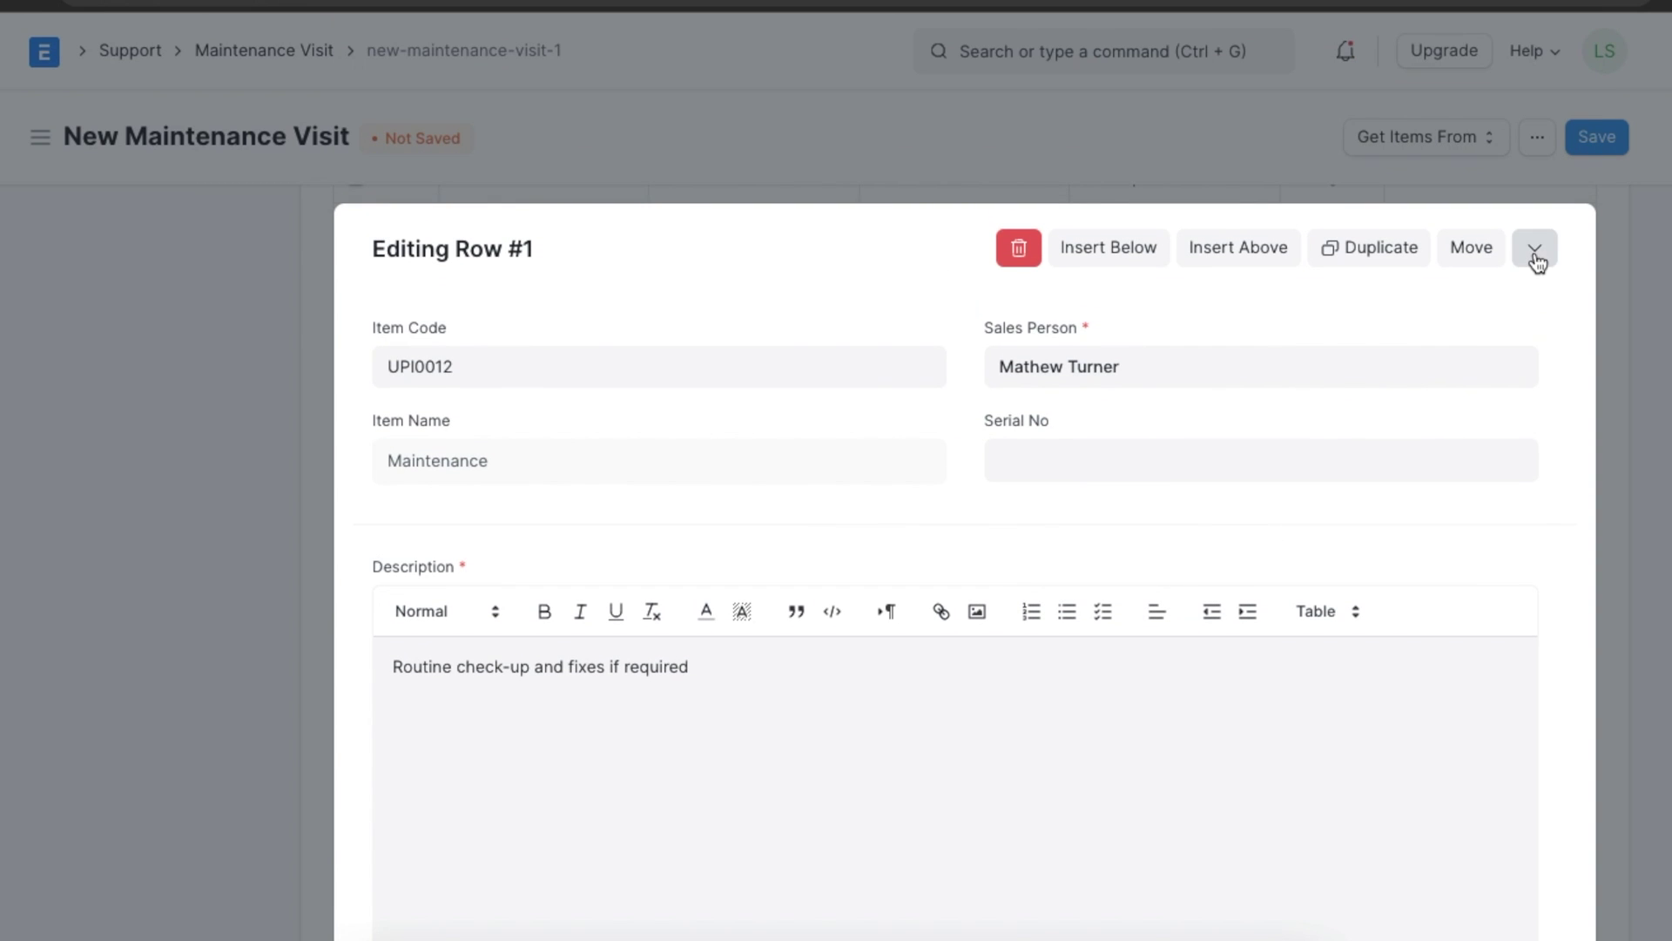
- Add customer feedback 'Repaired Perfectly', save visit MAT-MVS-2022-00003, and start submitting it
left_click(1535, 251)
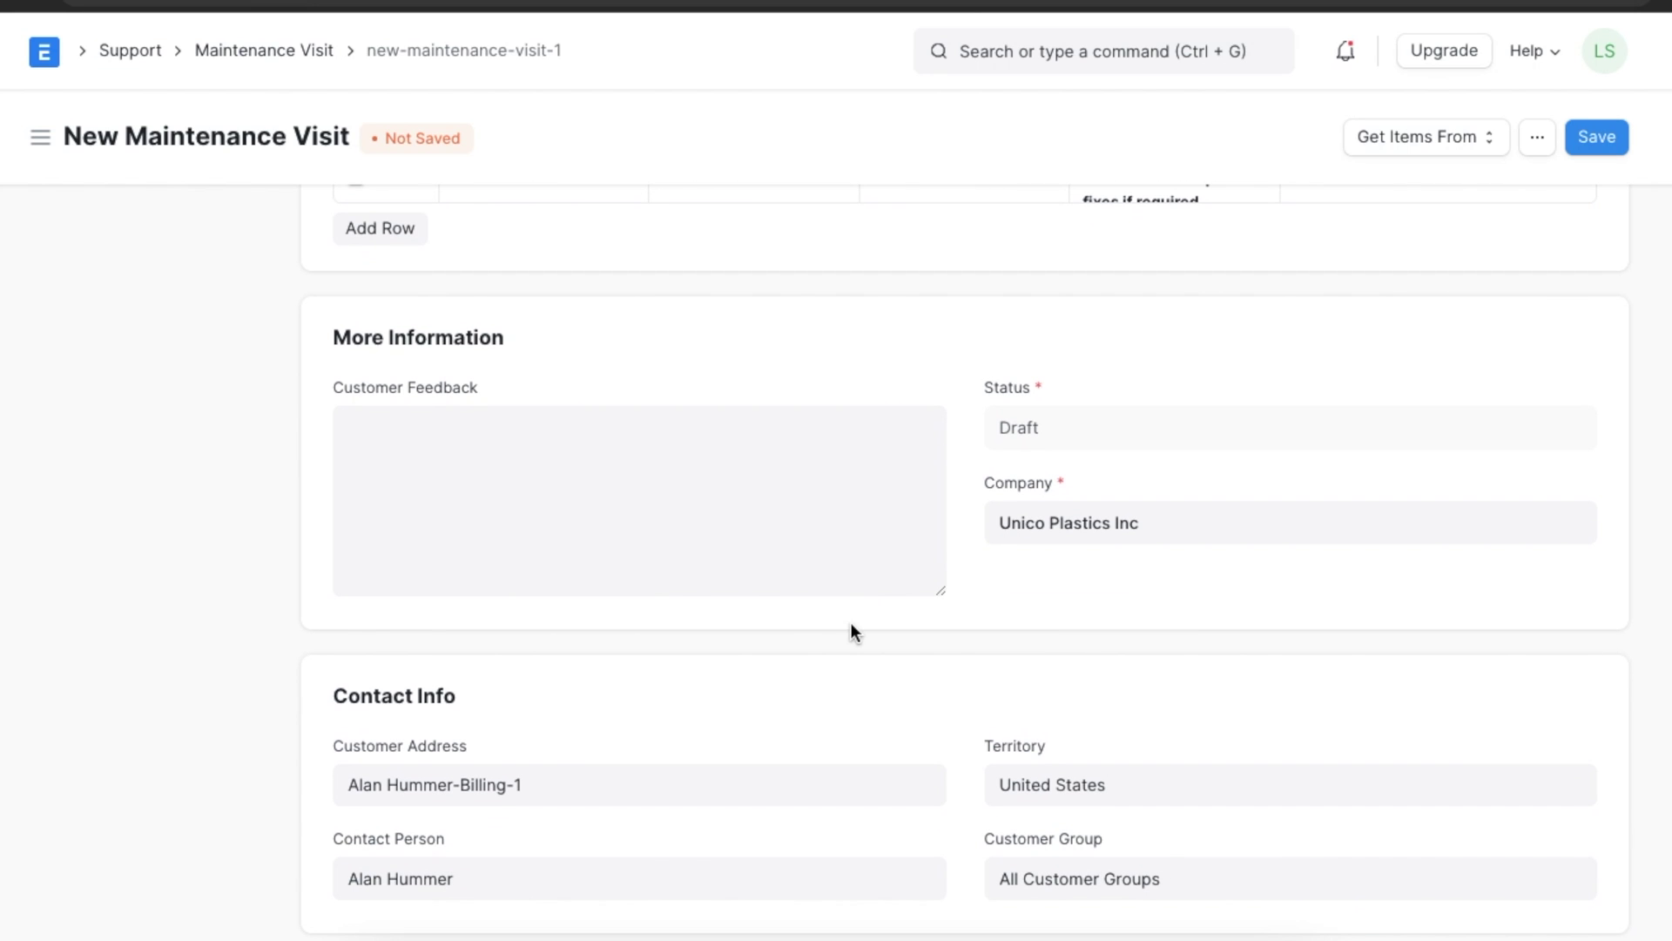
left_click(794, 504)
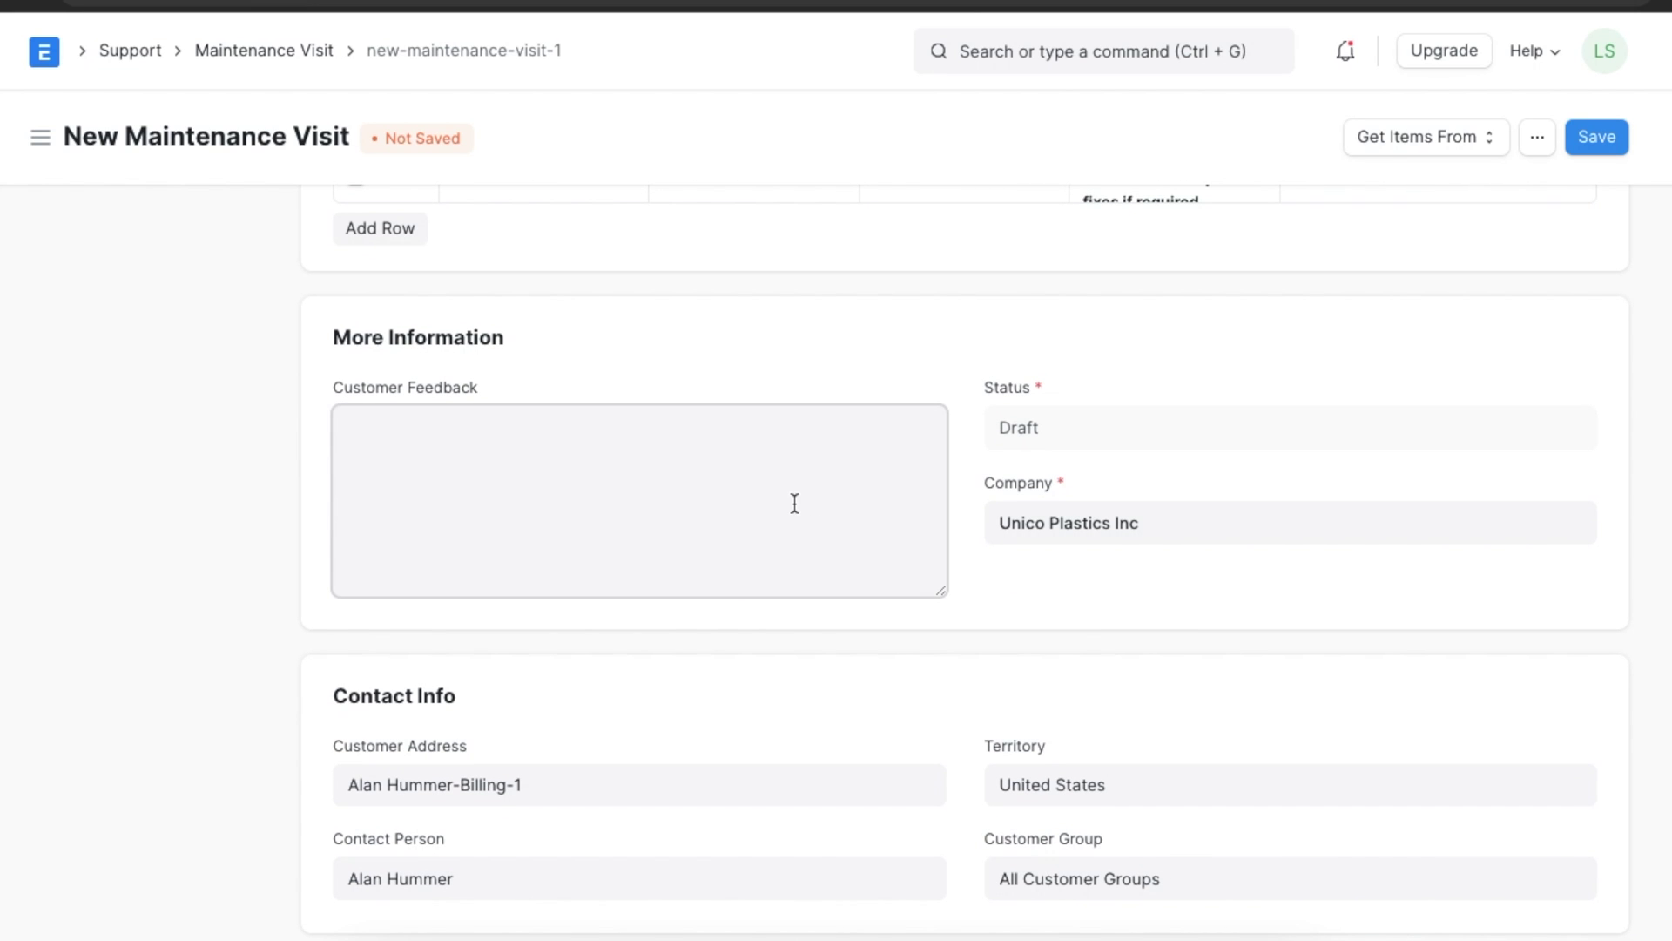
type("Repaired Perfectly")
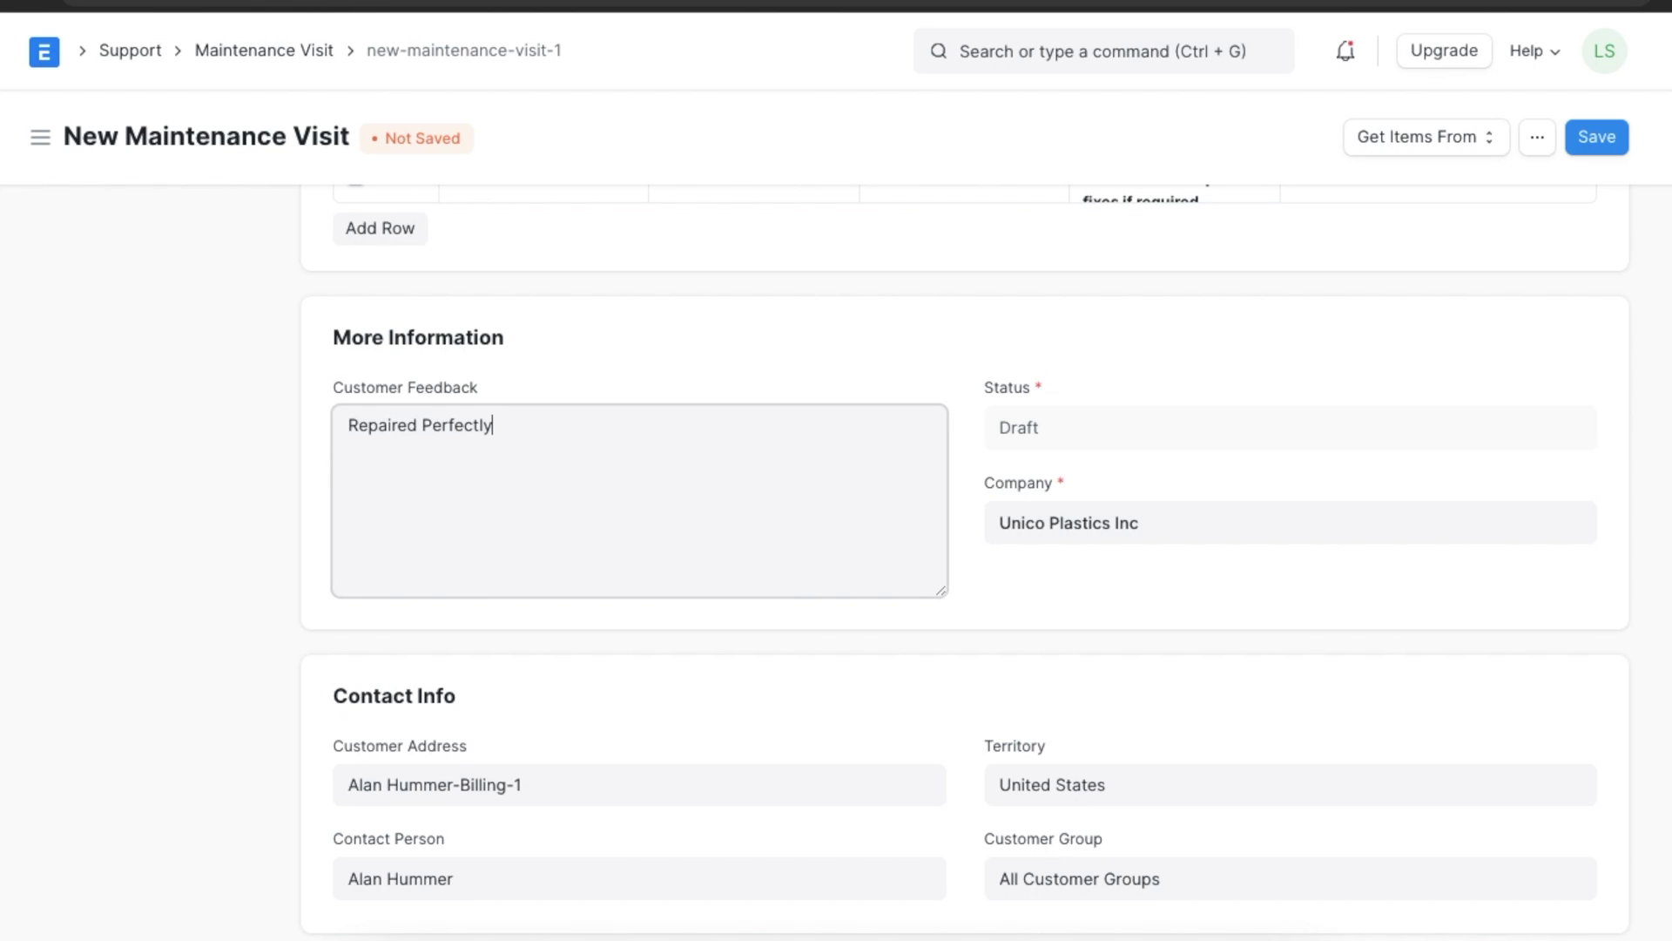
left_click(1601, 138)
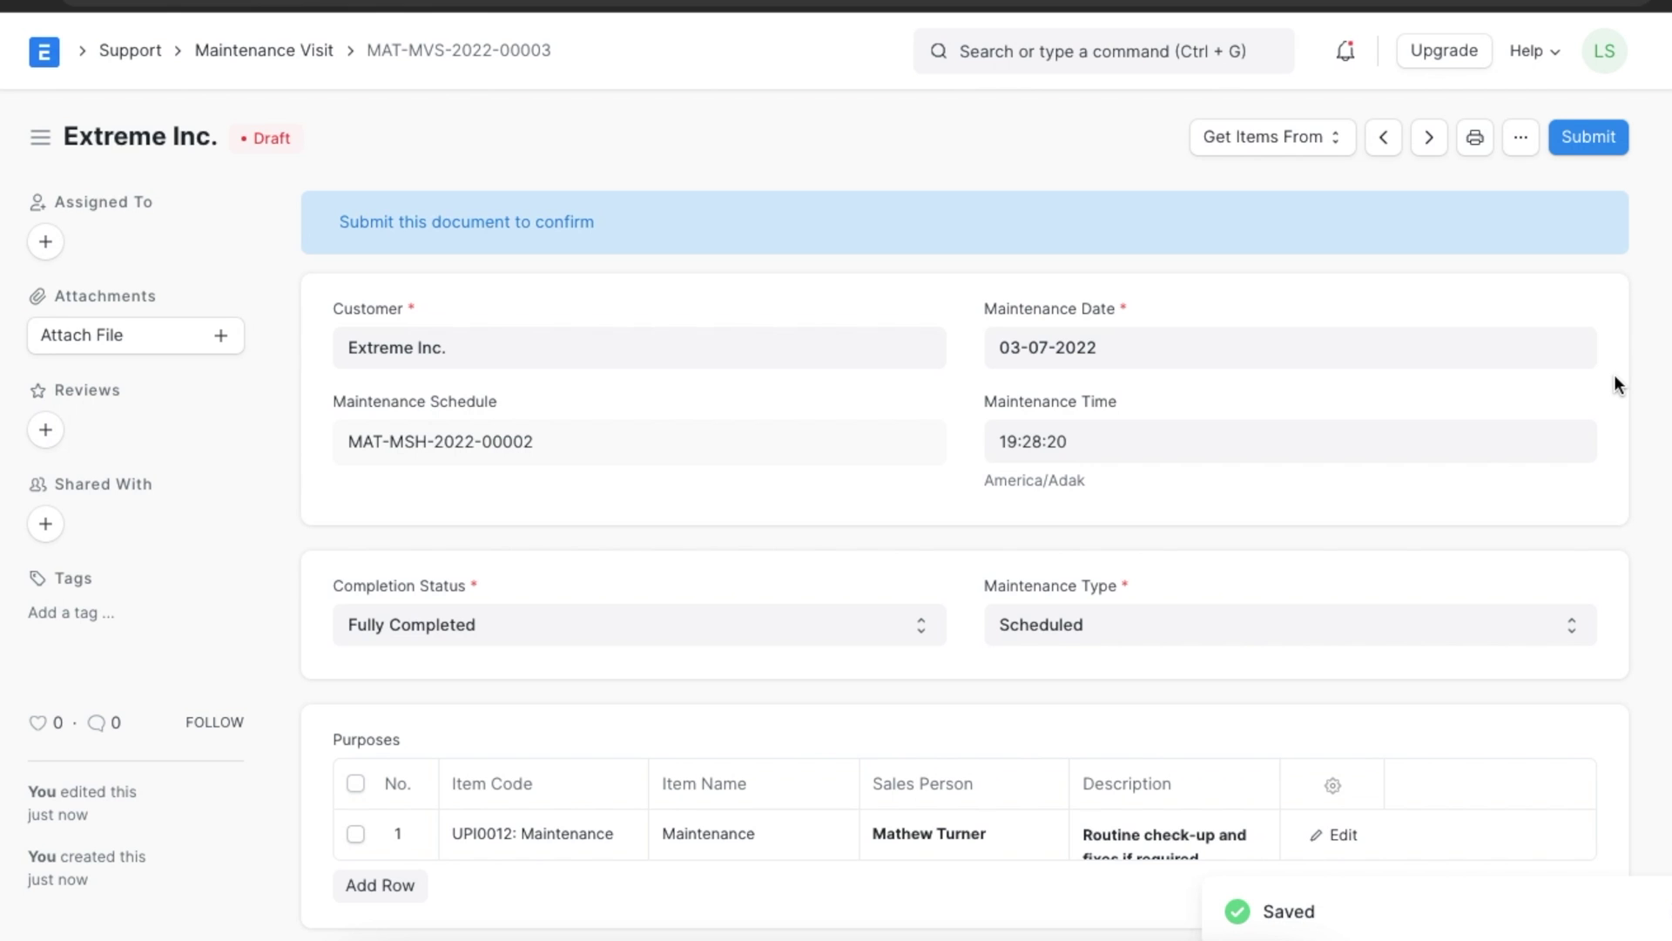
left_click(1606, 142)
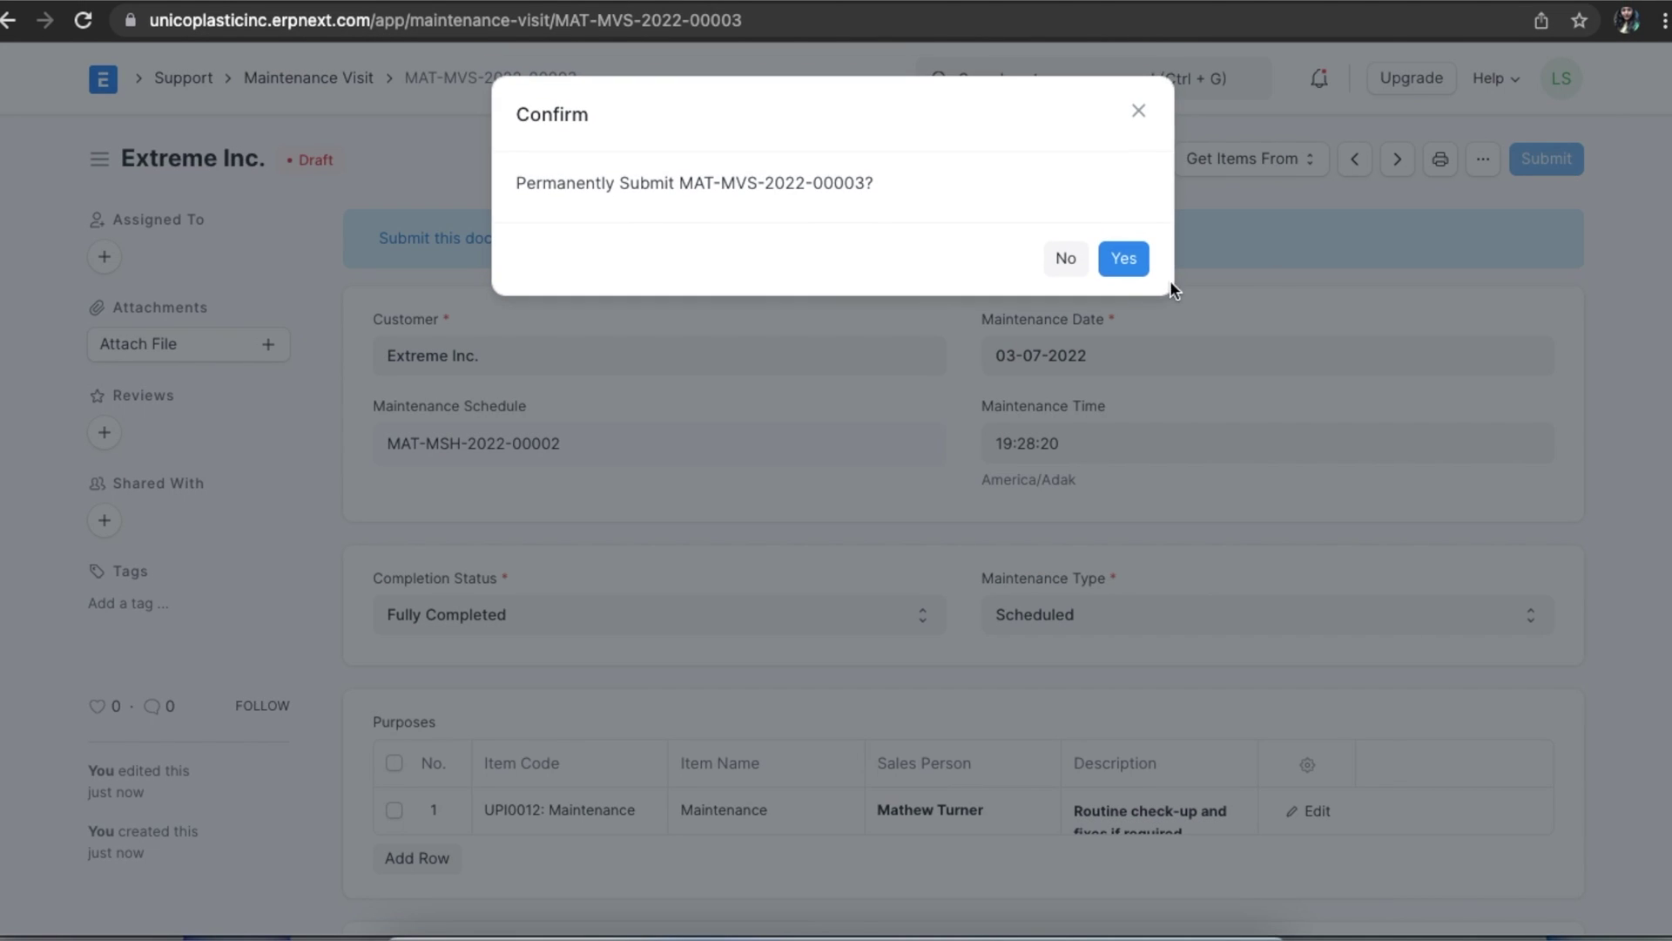
- Confirm submitting visit MAT-MVS-2022-00003, then review the Extreme Inc. sales order's Create options
left_click(1123, 258)
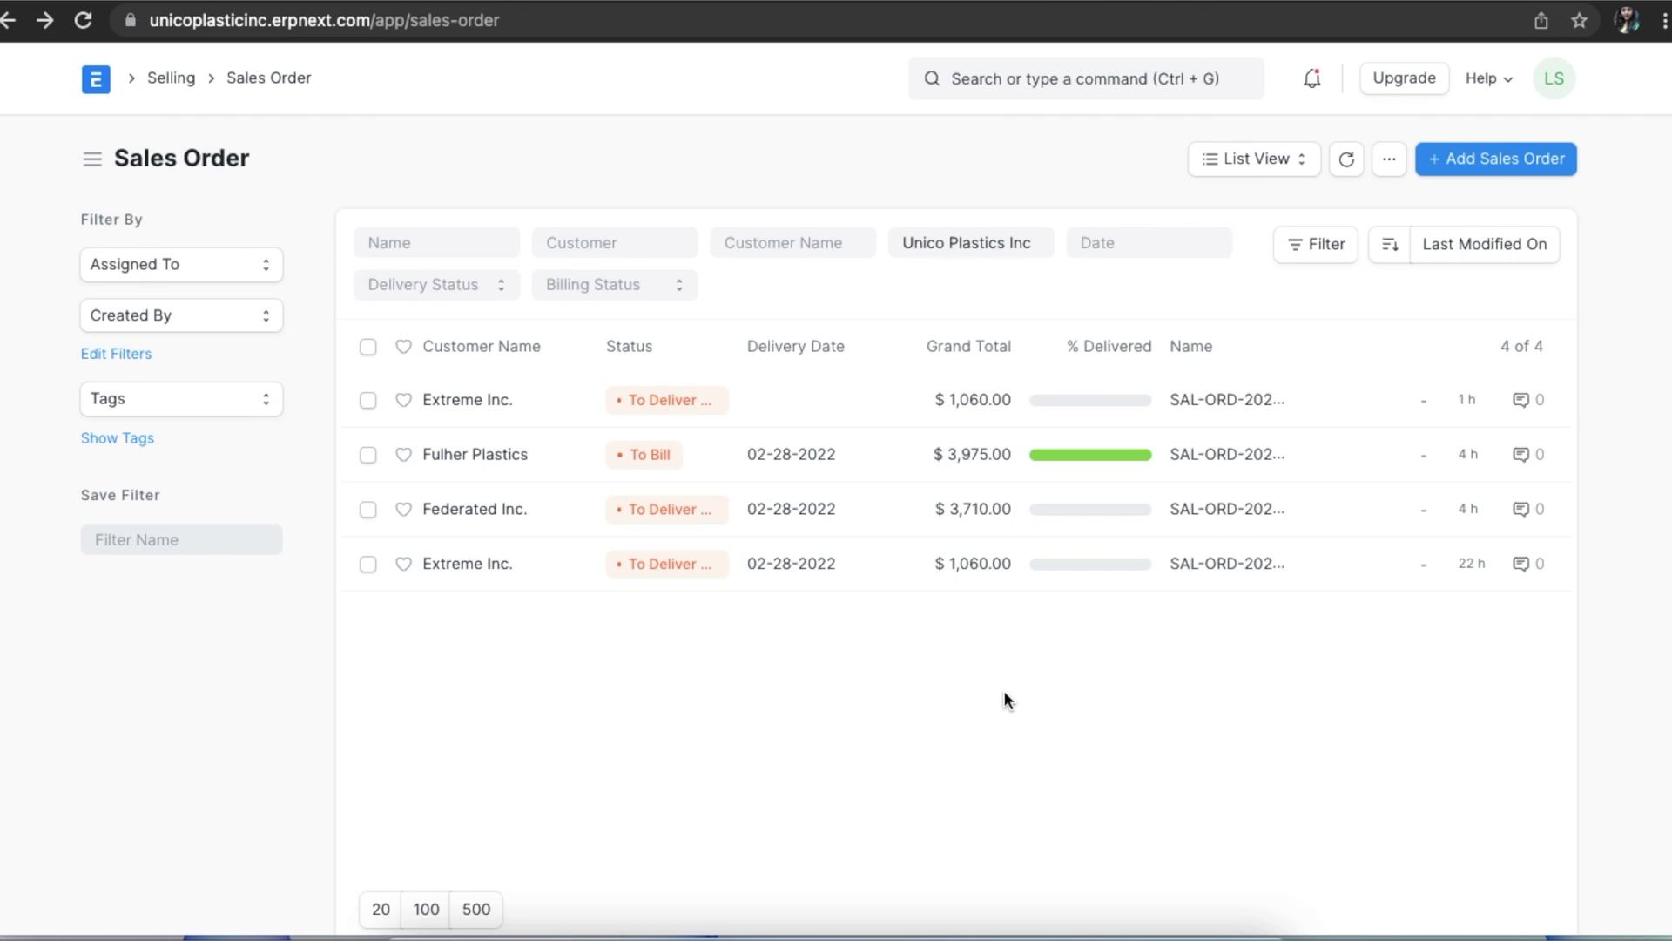
left_click(467, 400)
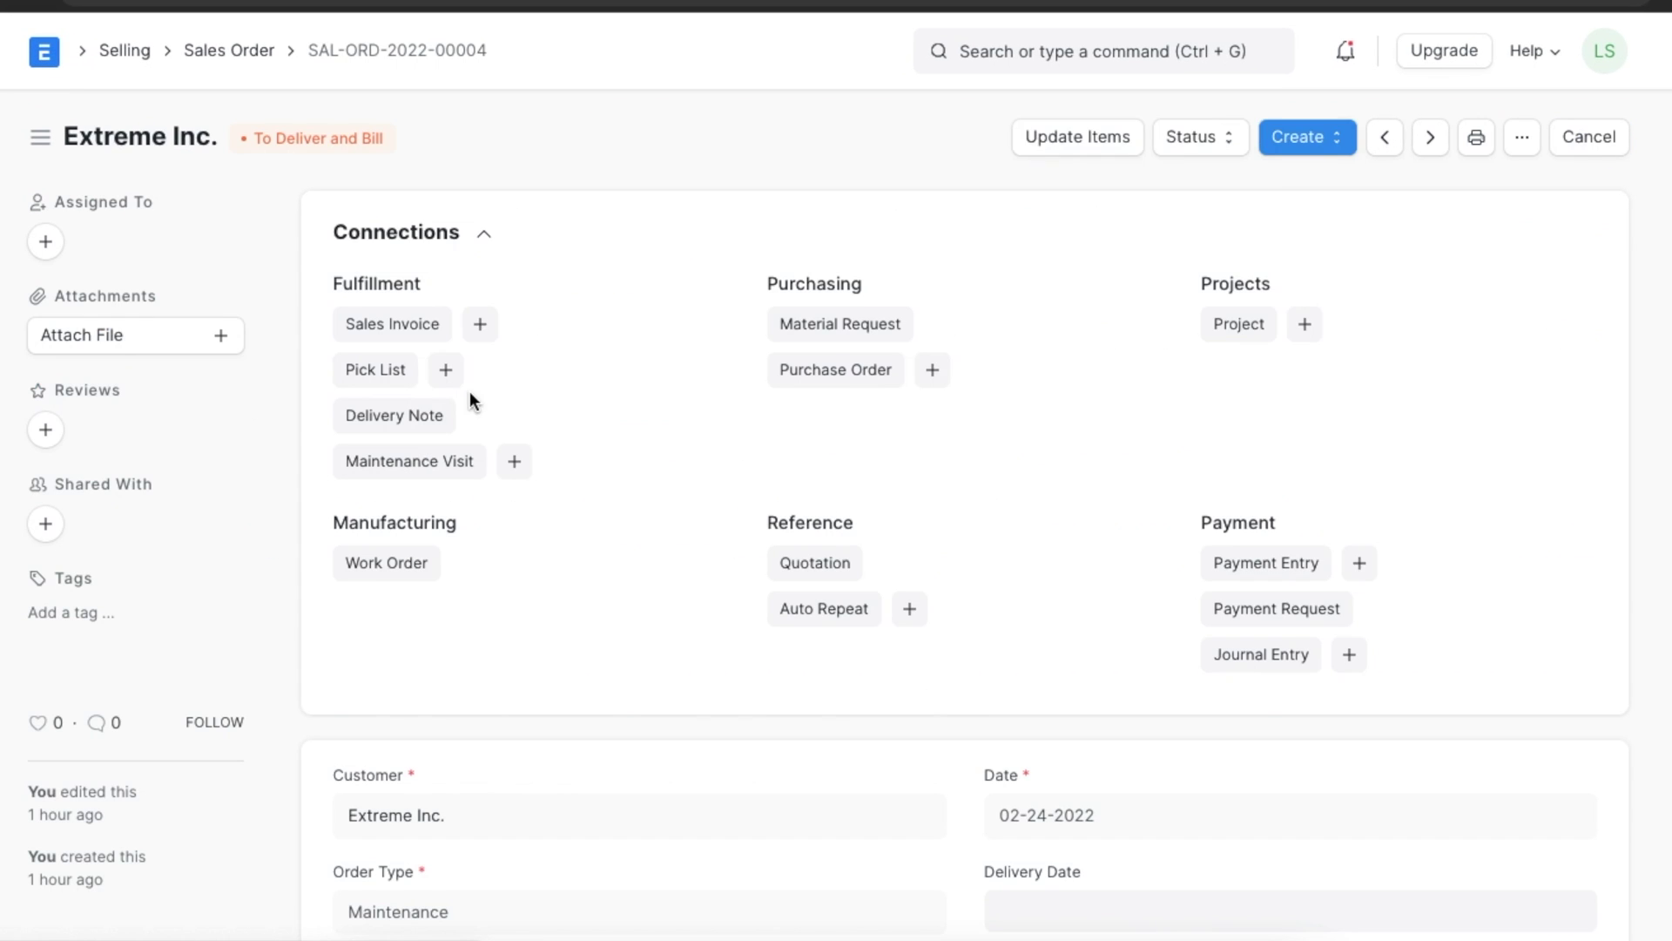
left_click(1335, 145)
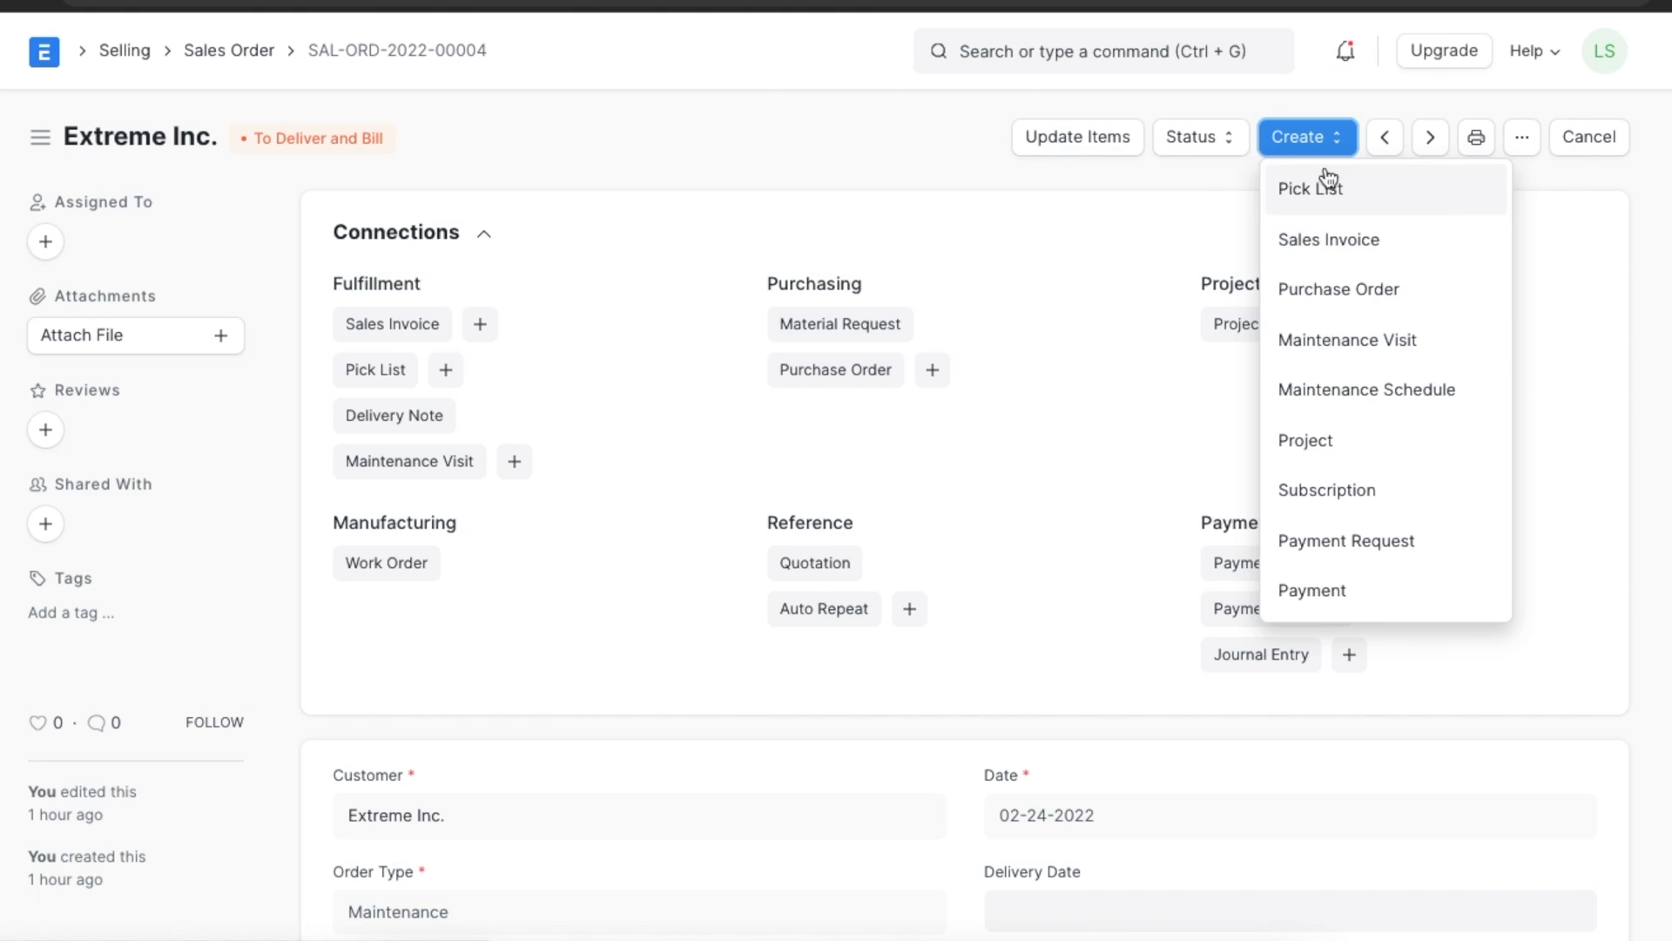
left_click(1184, 172)
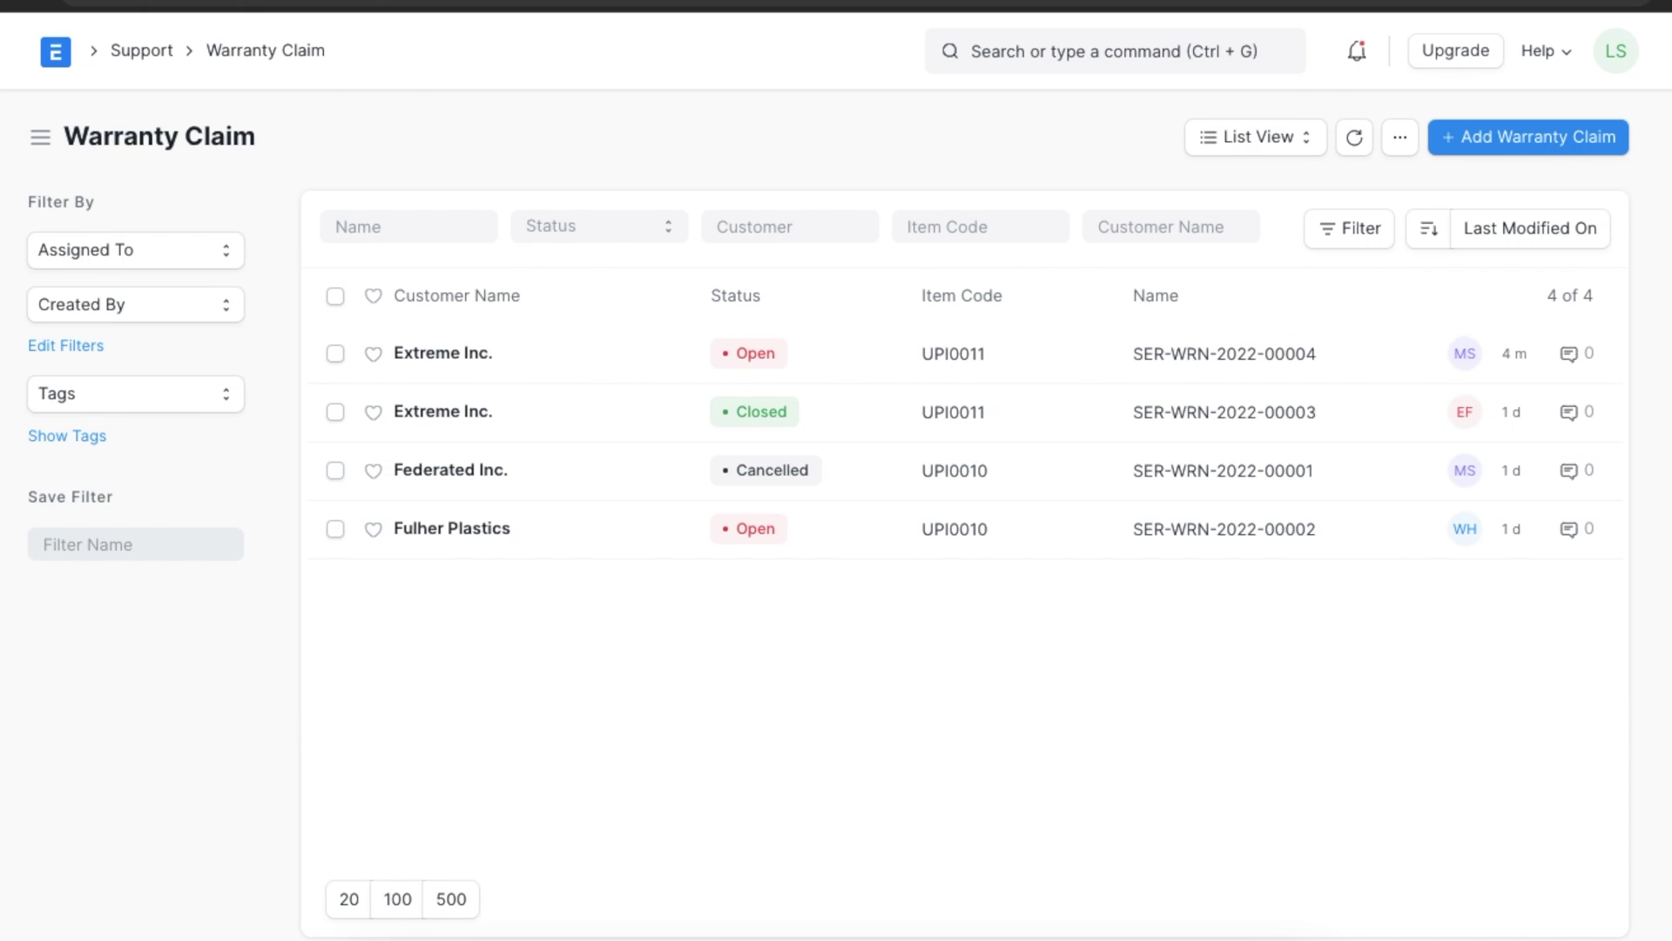
- Open the Extreme Inc. warranty claim, then the Issue Summary report via 'issue su' search
left_click(470, 357)
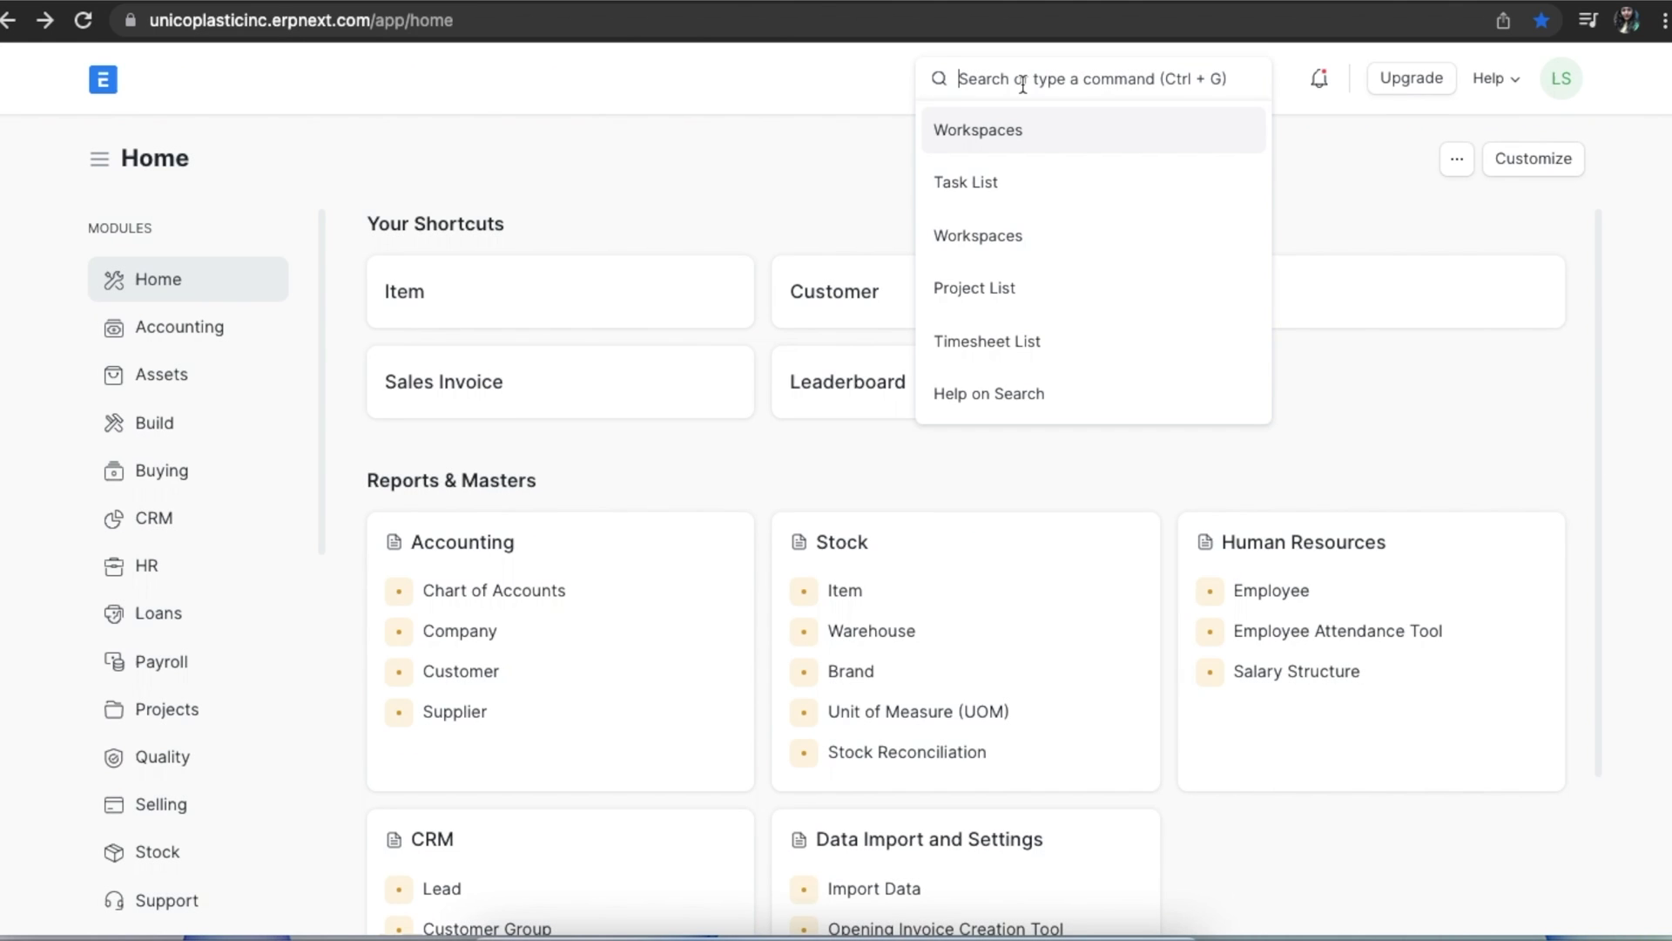
type("issue su")
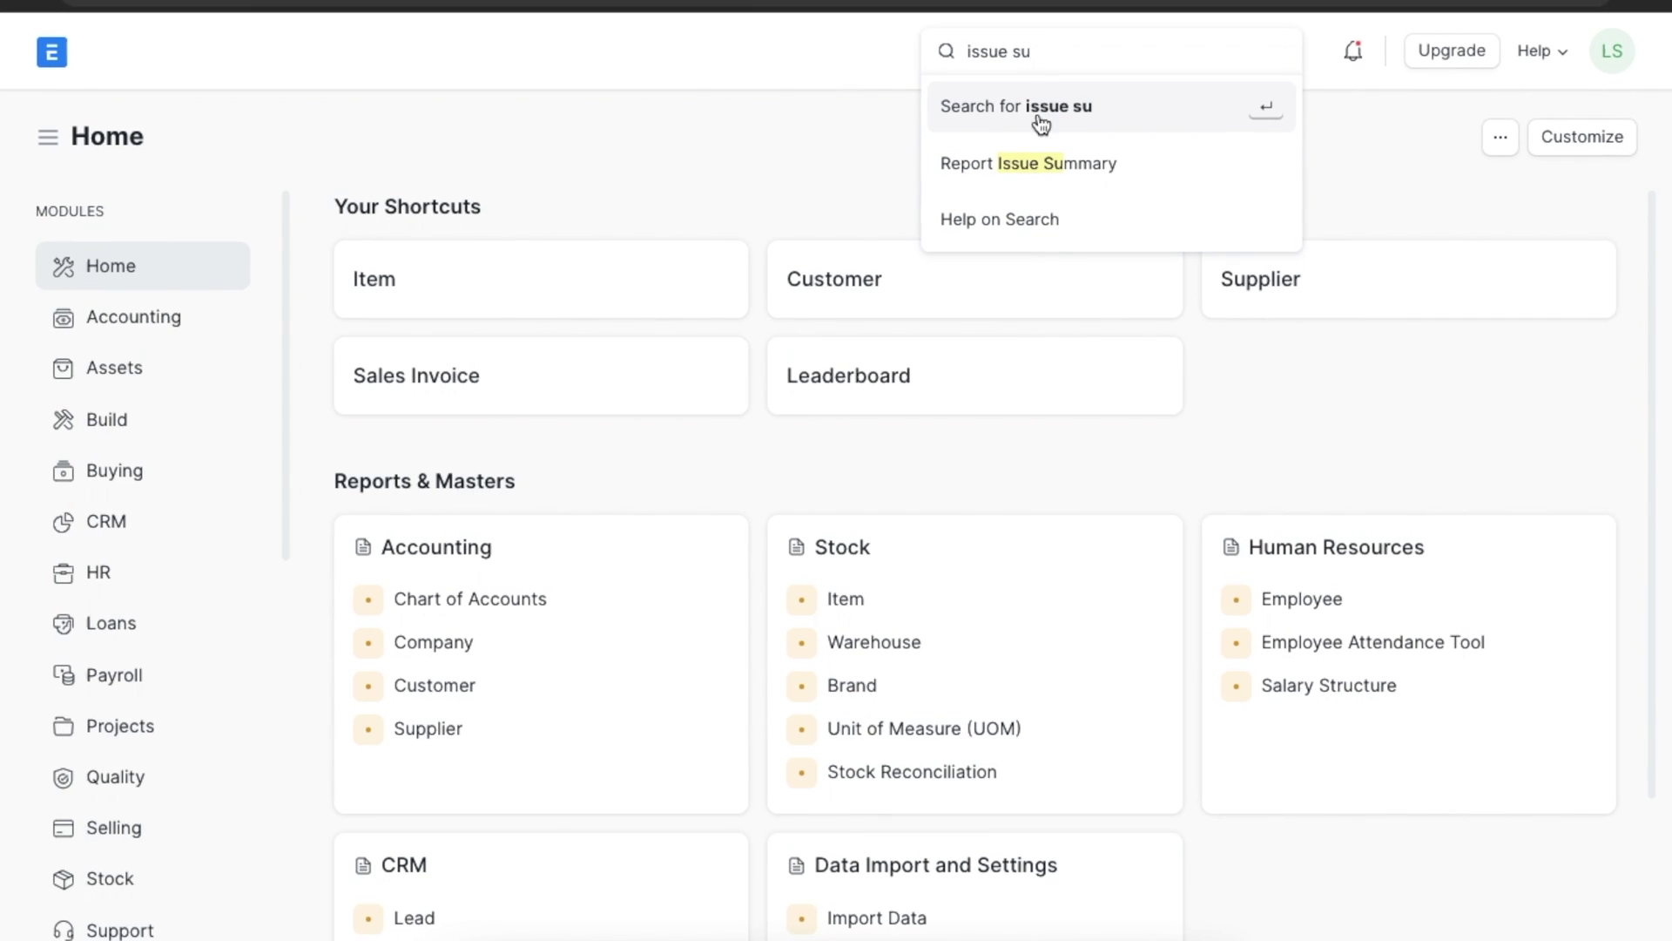
left_click(1041, 176)
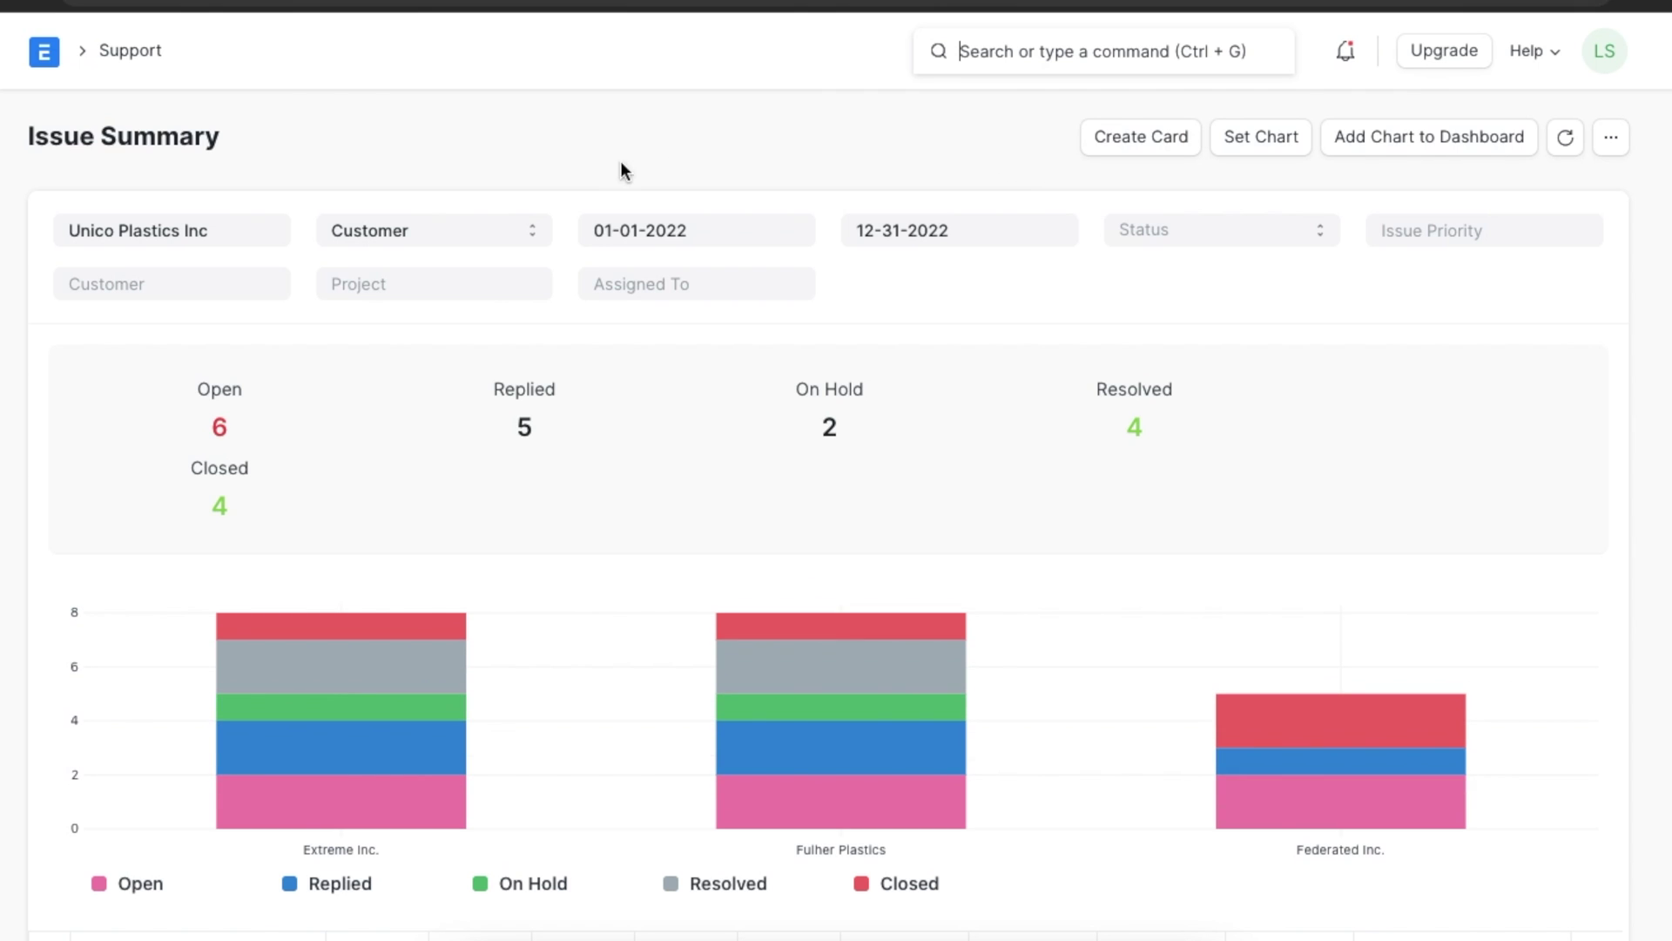
- Keep the summary grouped by Customer and review Extreme Inc. and Fulher Plastics totals
left_click(535, 229)
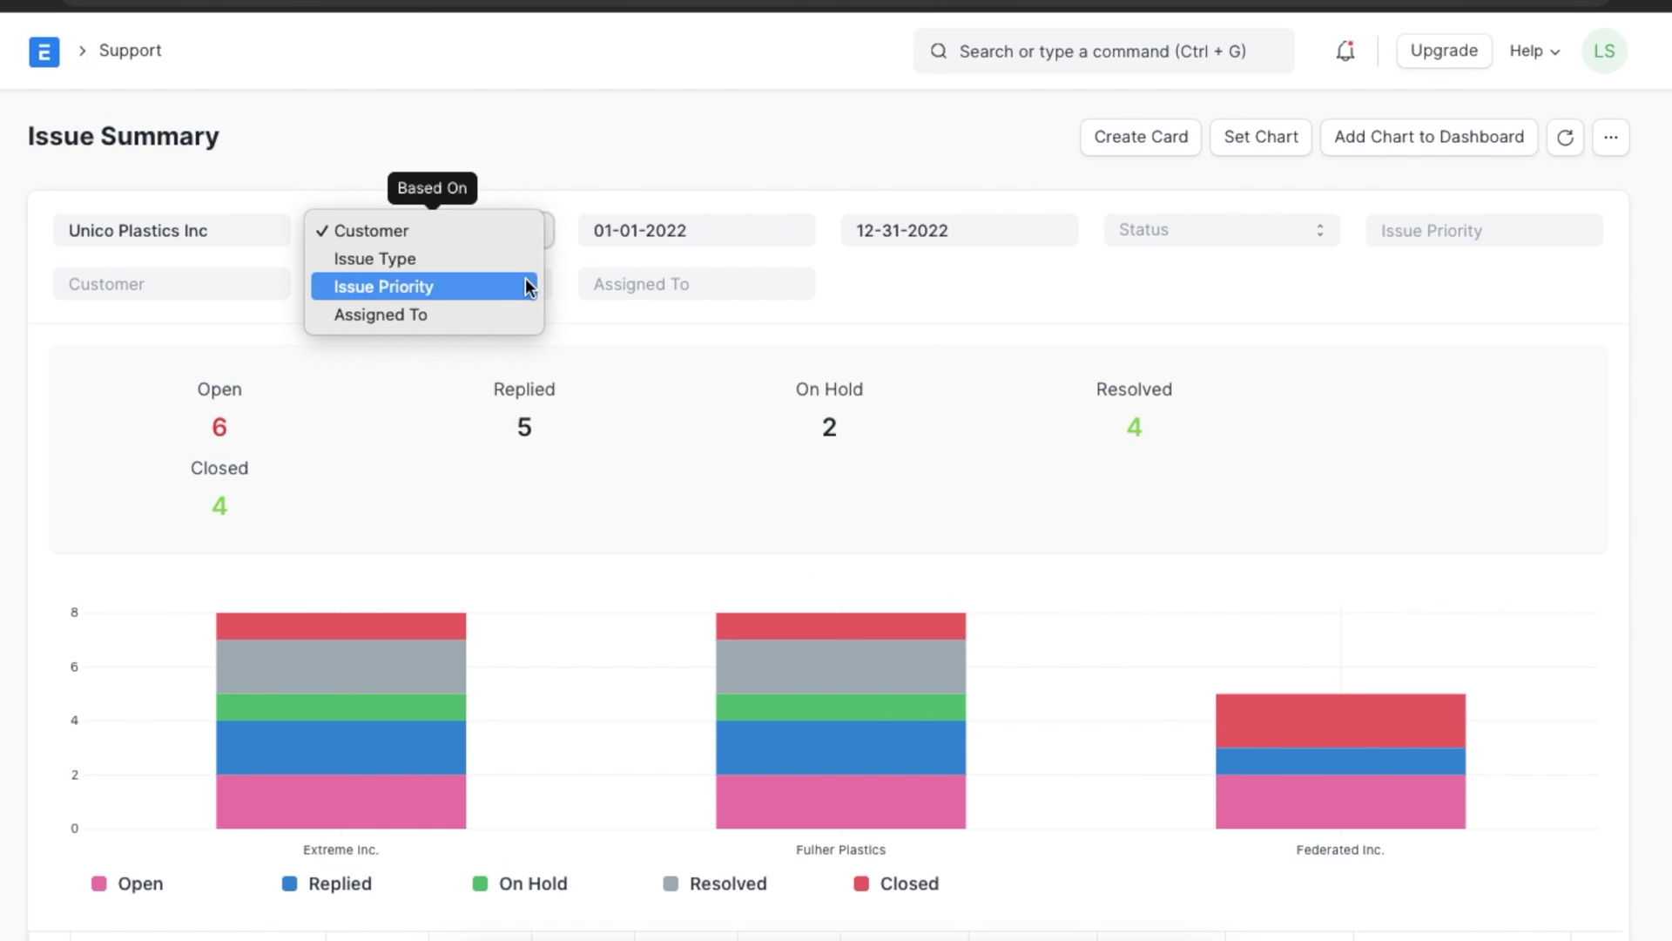
left_click(567, 196)
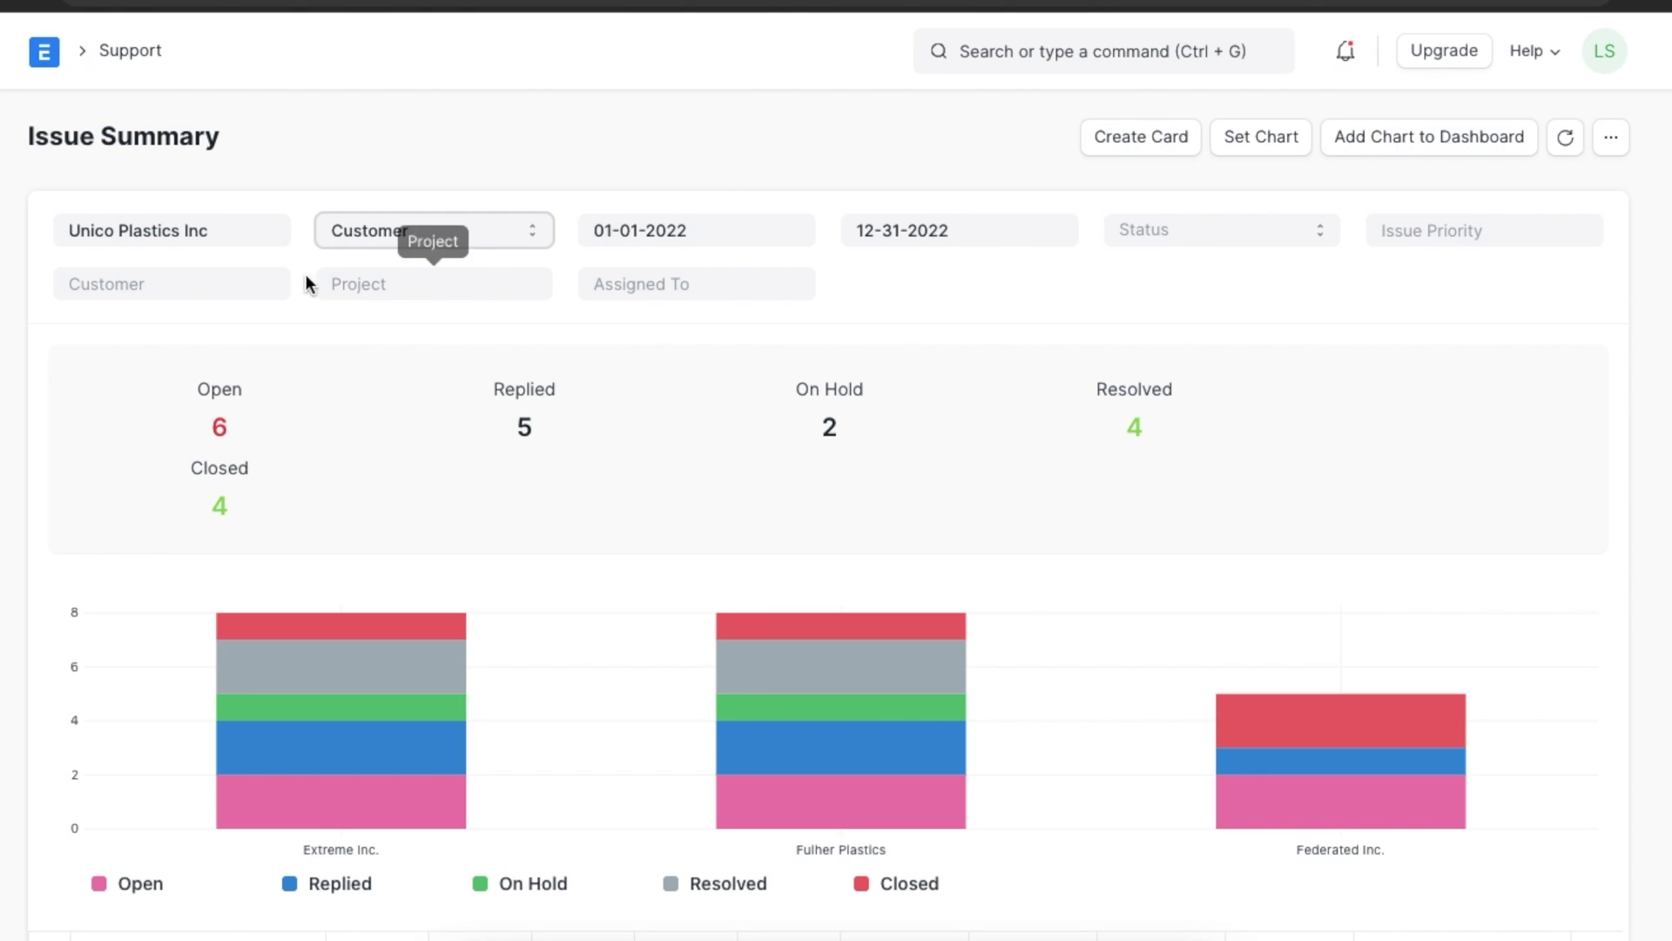
scroll(540, 354, "down", 3)
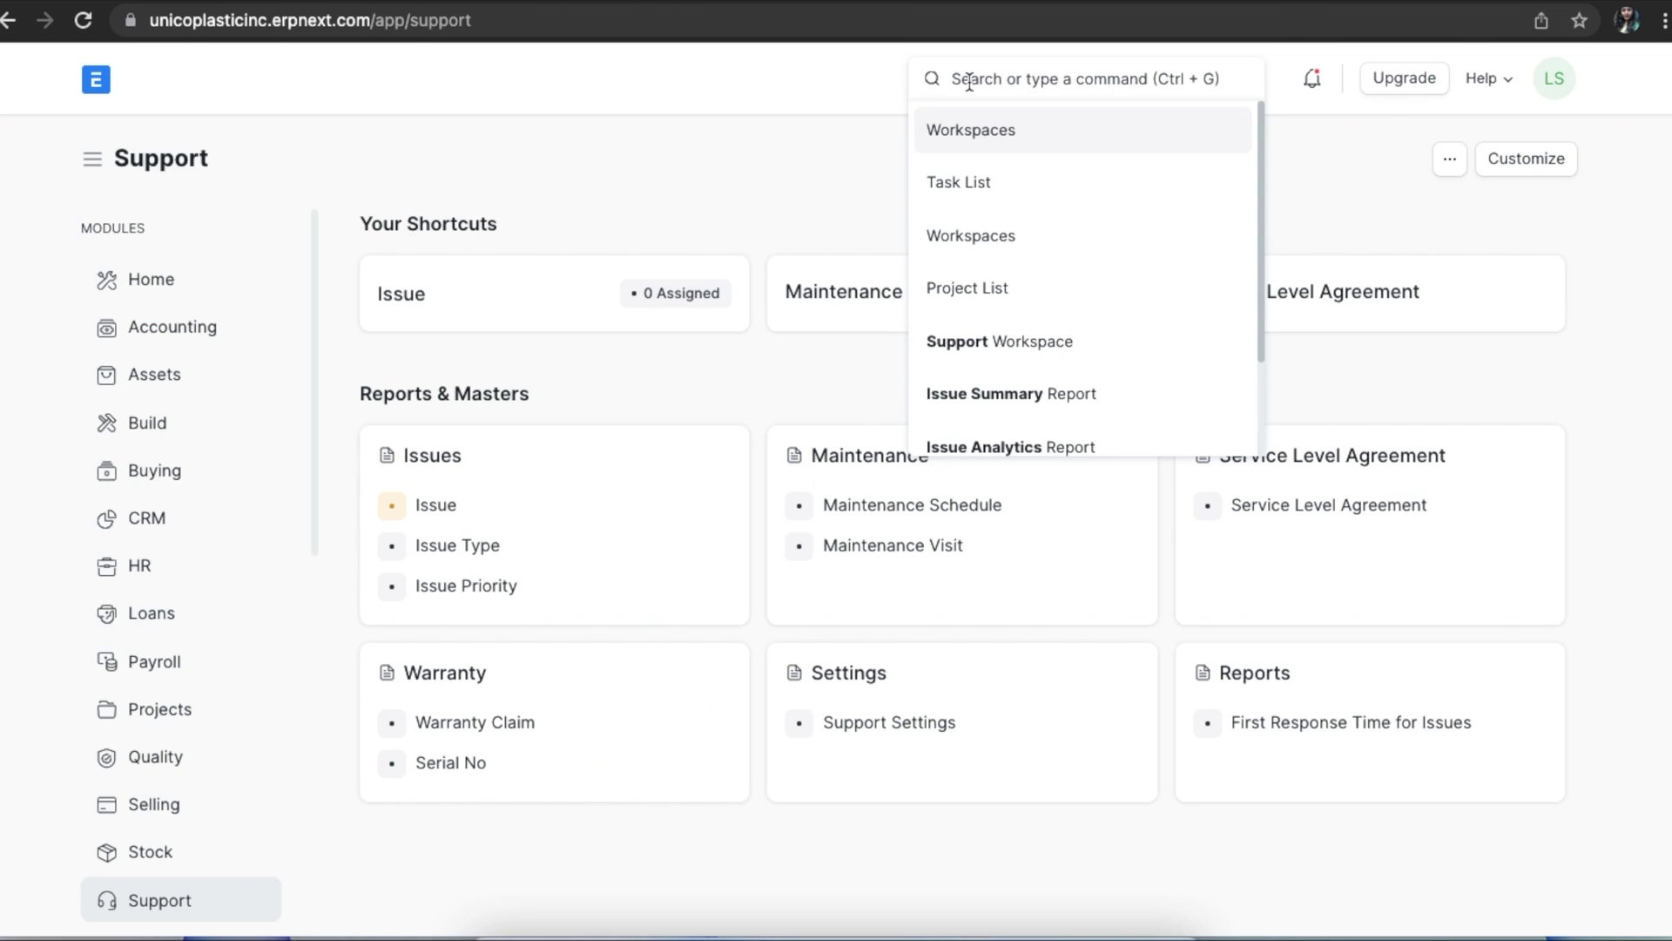
- Find the Issue Analytics report via the 'issue an' search and inspect its per-customer chart
type("issue an")
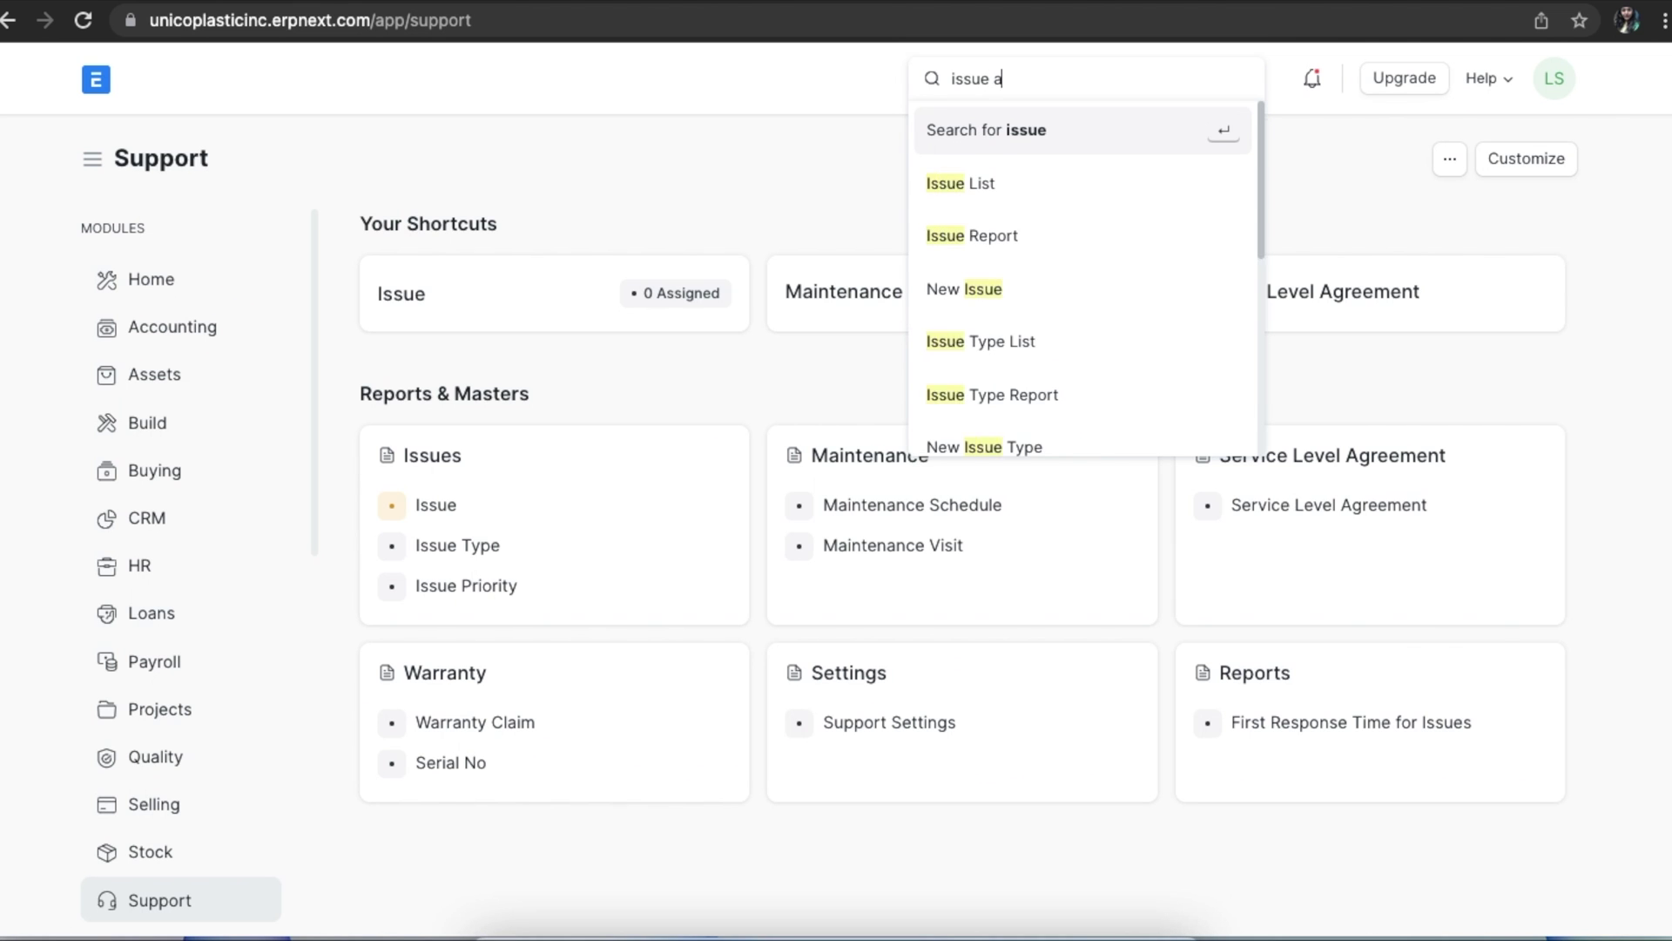
left_click(936, 181)
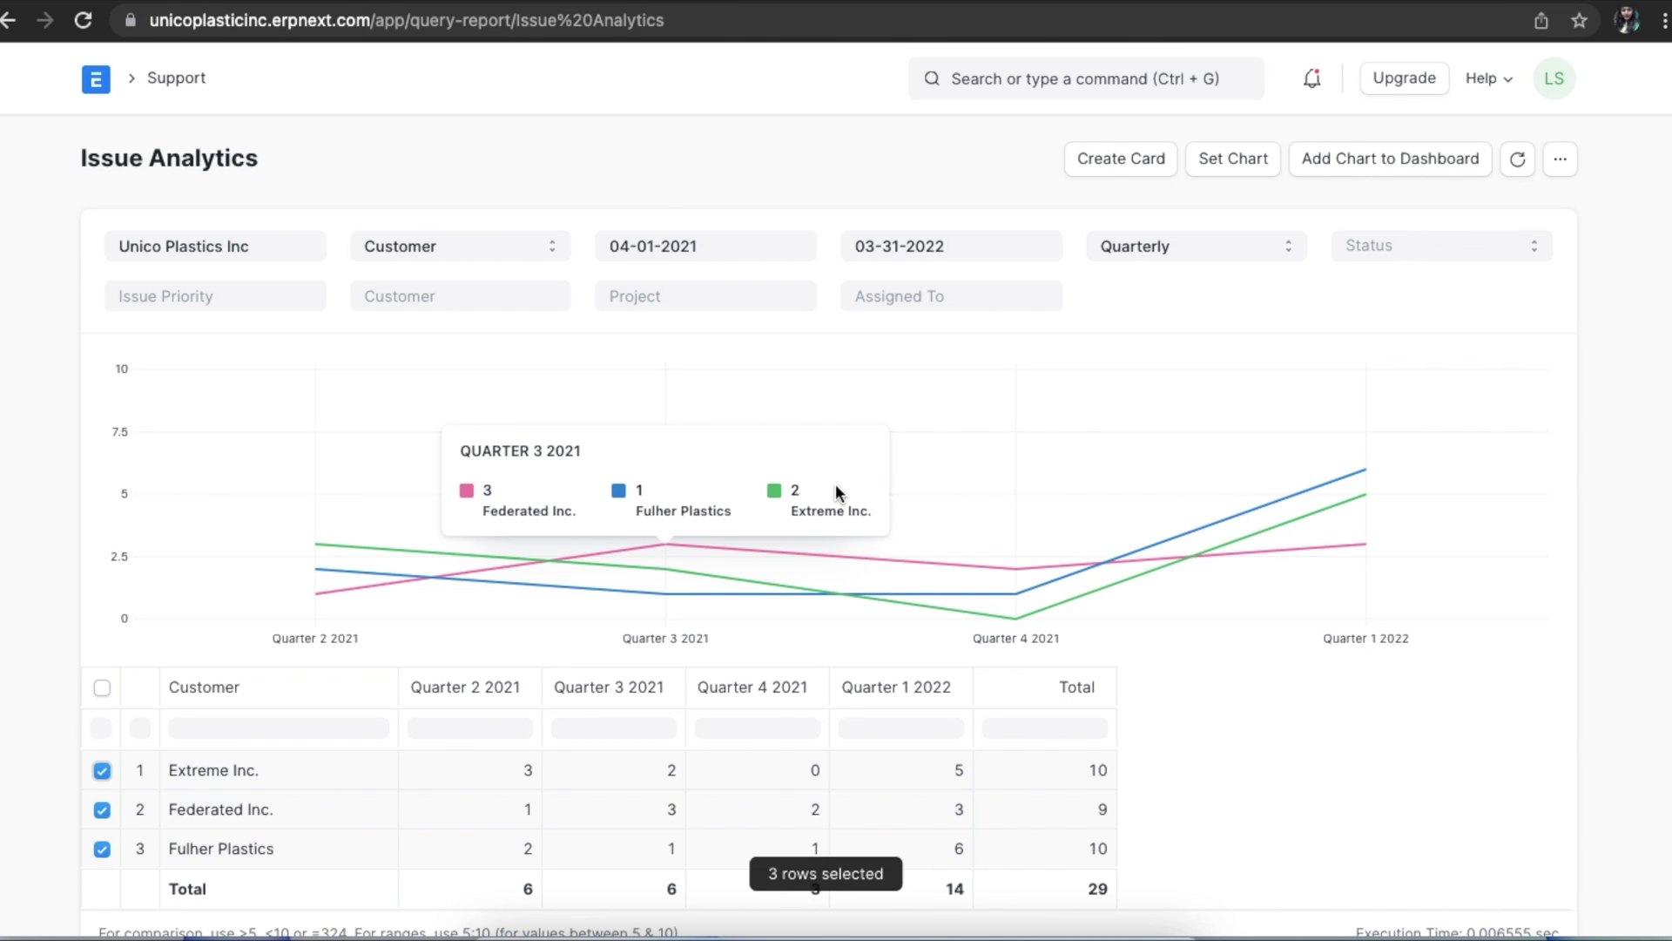
mouse_move(1054, 567)
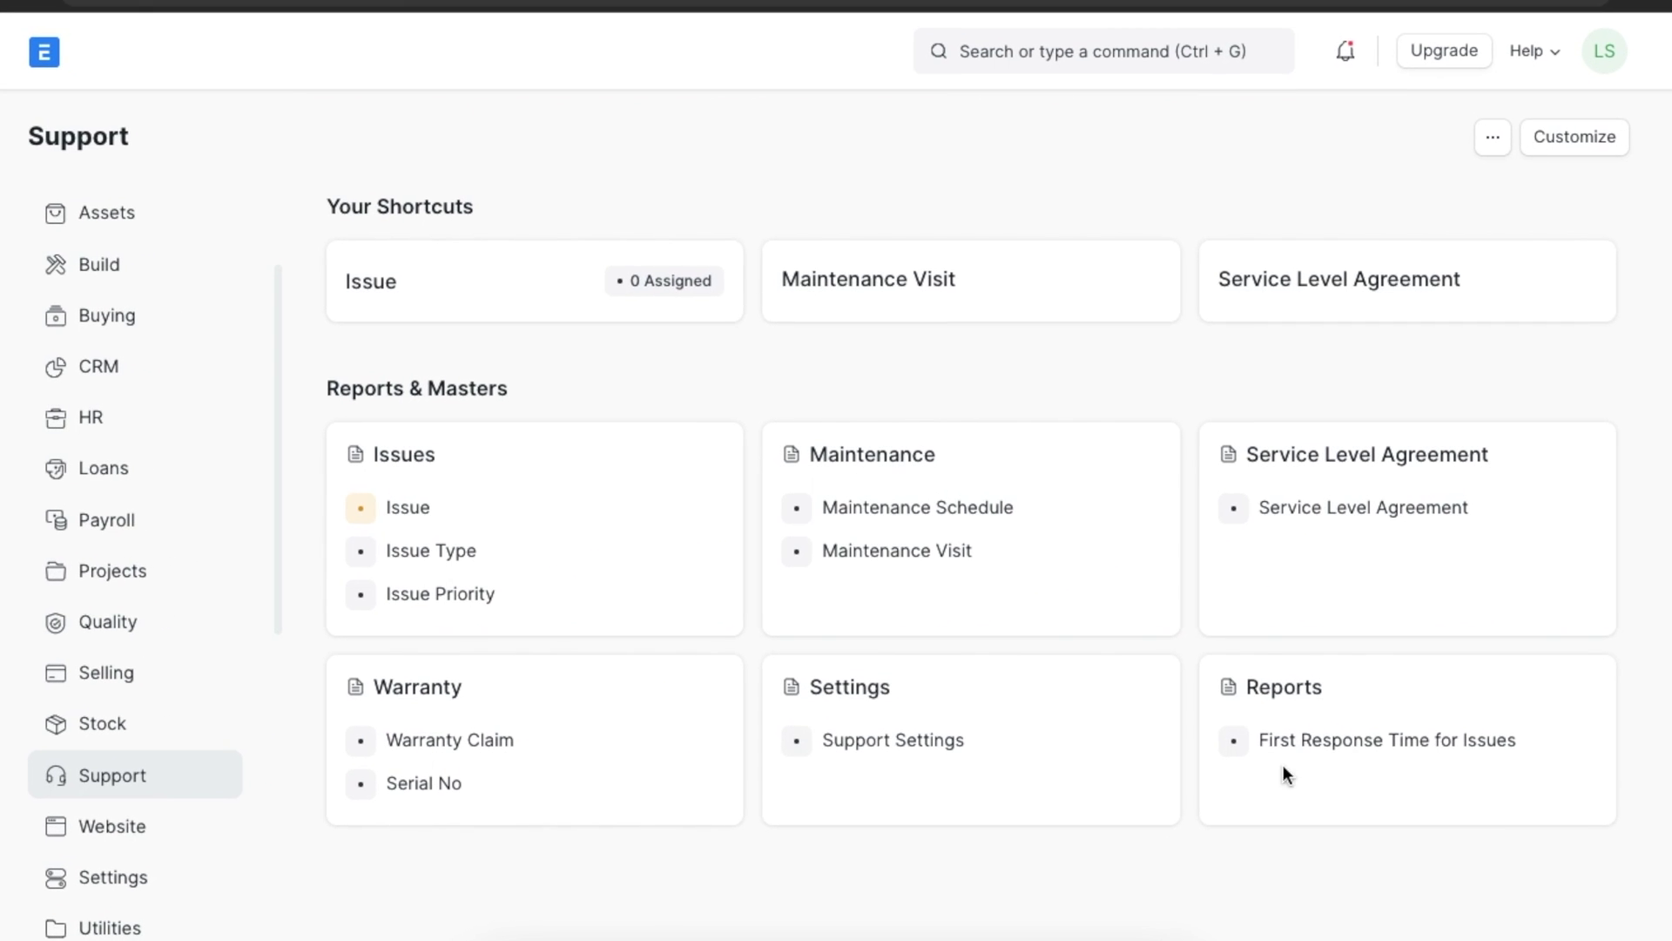
- Open the First Response Time for Issues report and scroll through its 01-25-2022 to 02-24-2022 data
left_click(1336, 736)
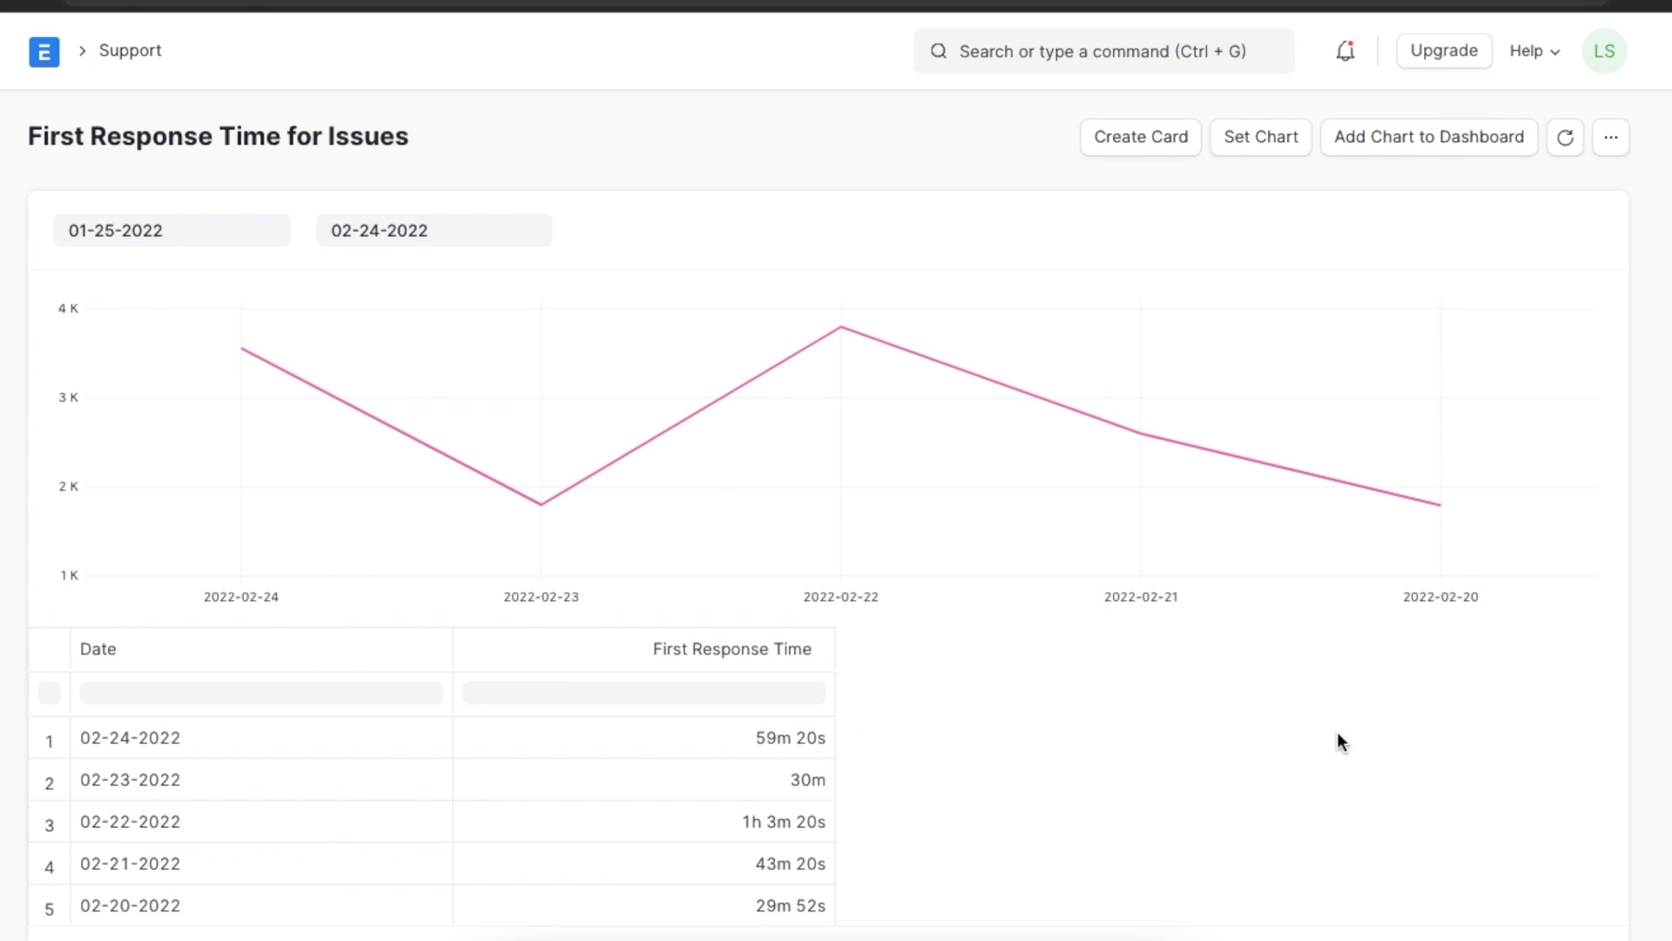
scroll(1338, 734, "down", 2)
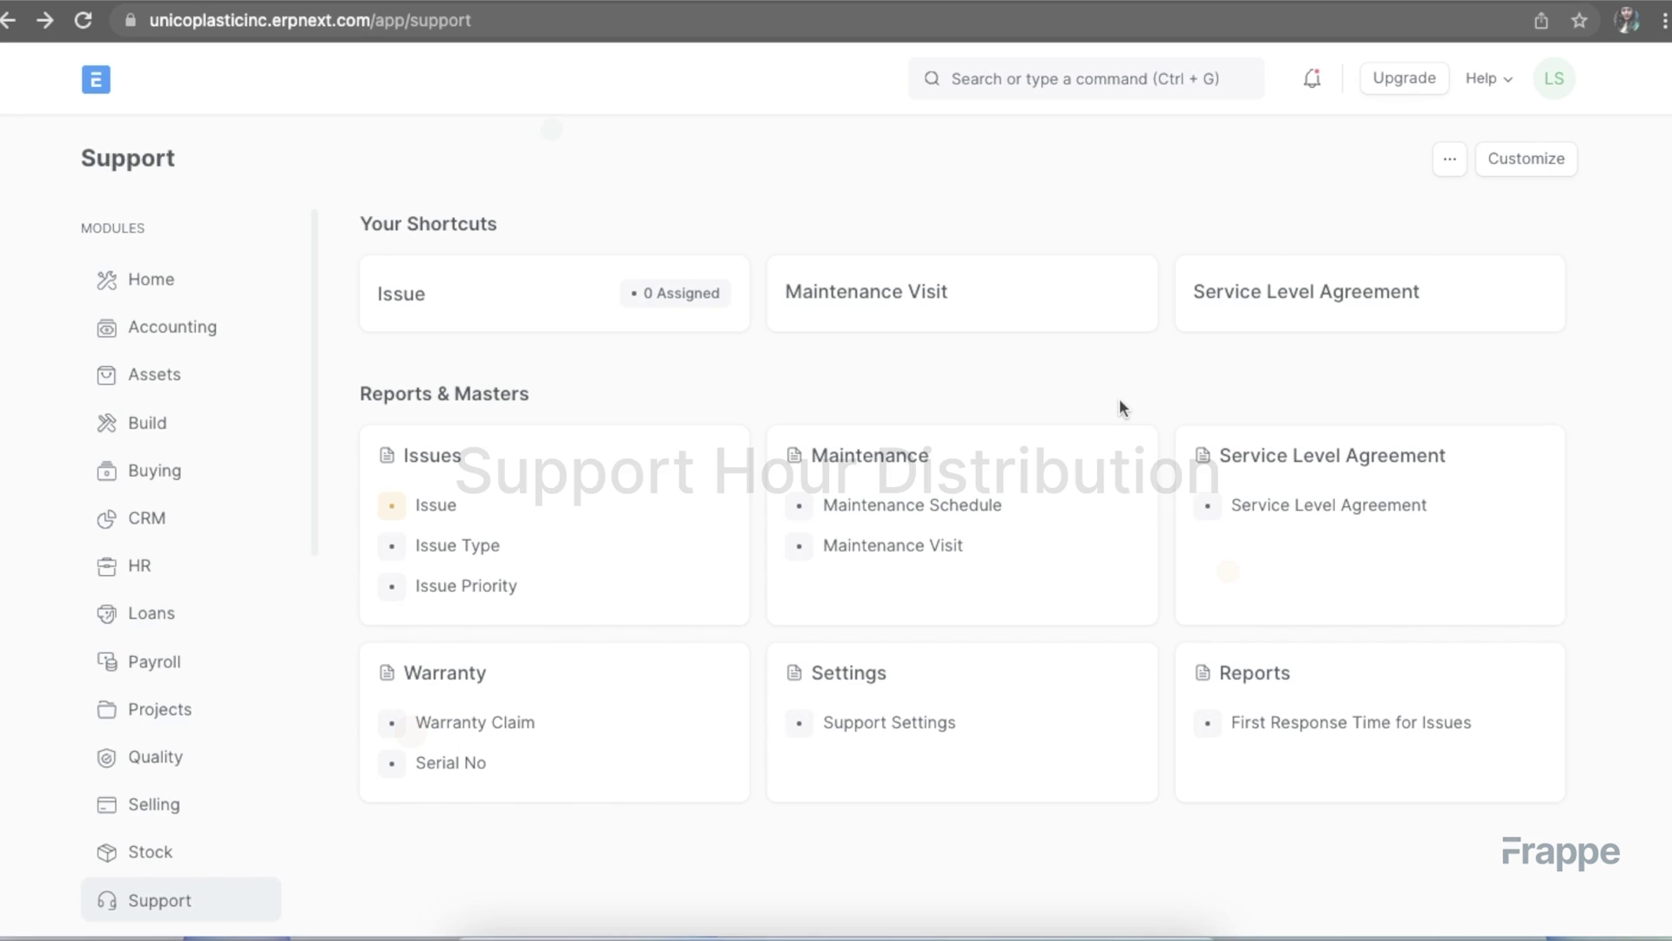
- Search 'support h' and open the Support Hour Distribution report for 02-23-2022 to 02-25-2022
left_click(1119, 84)
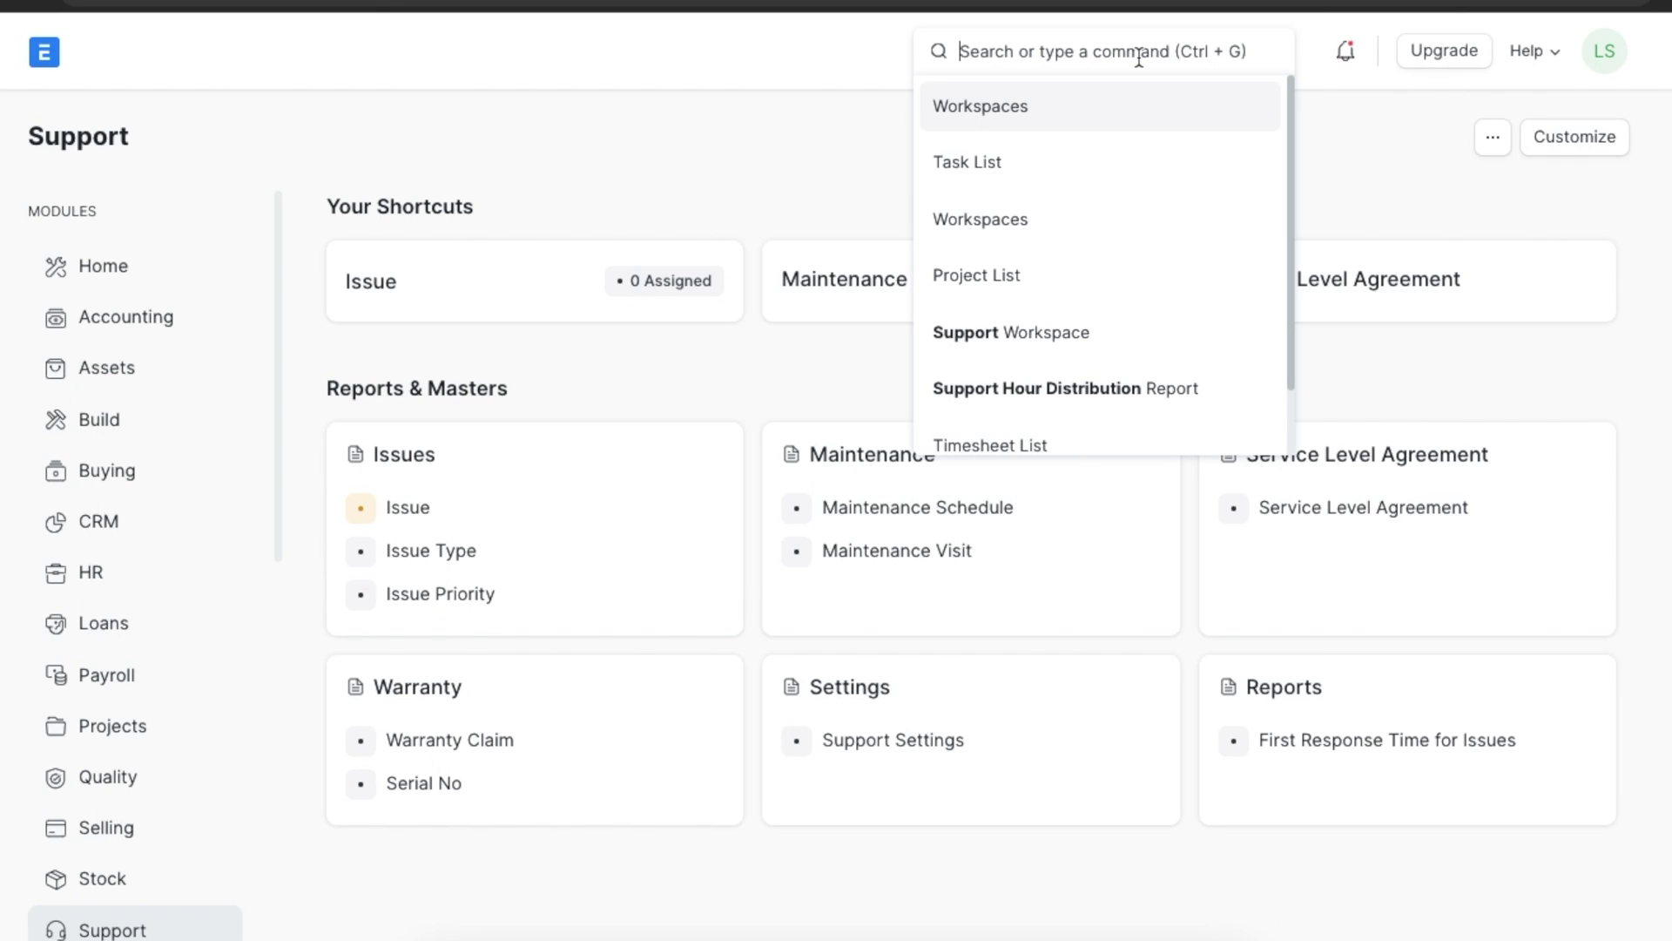
type("support h")
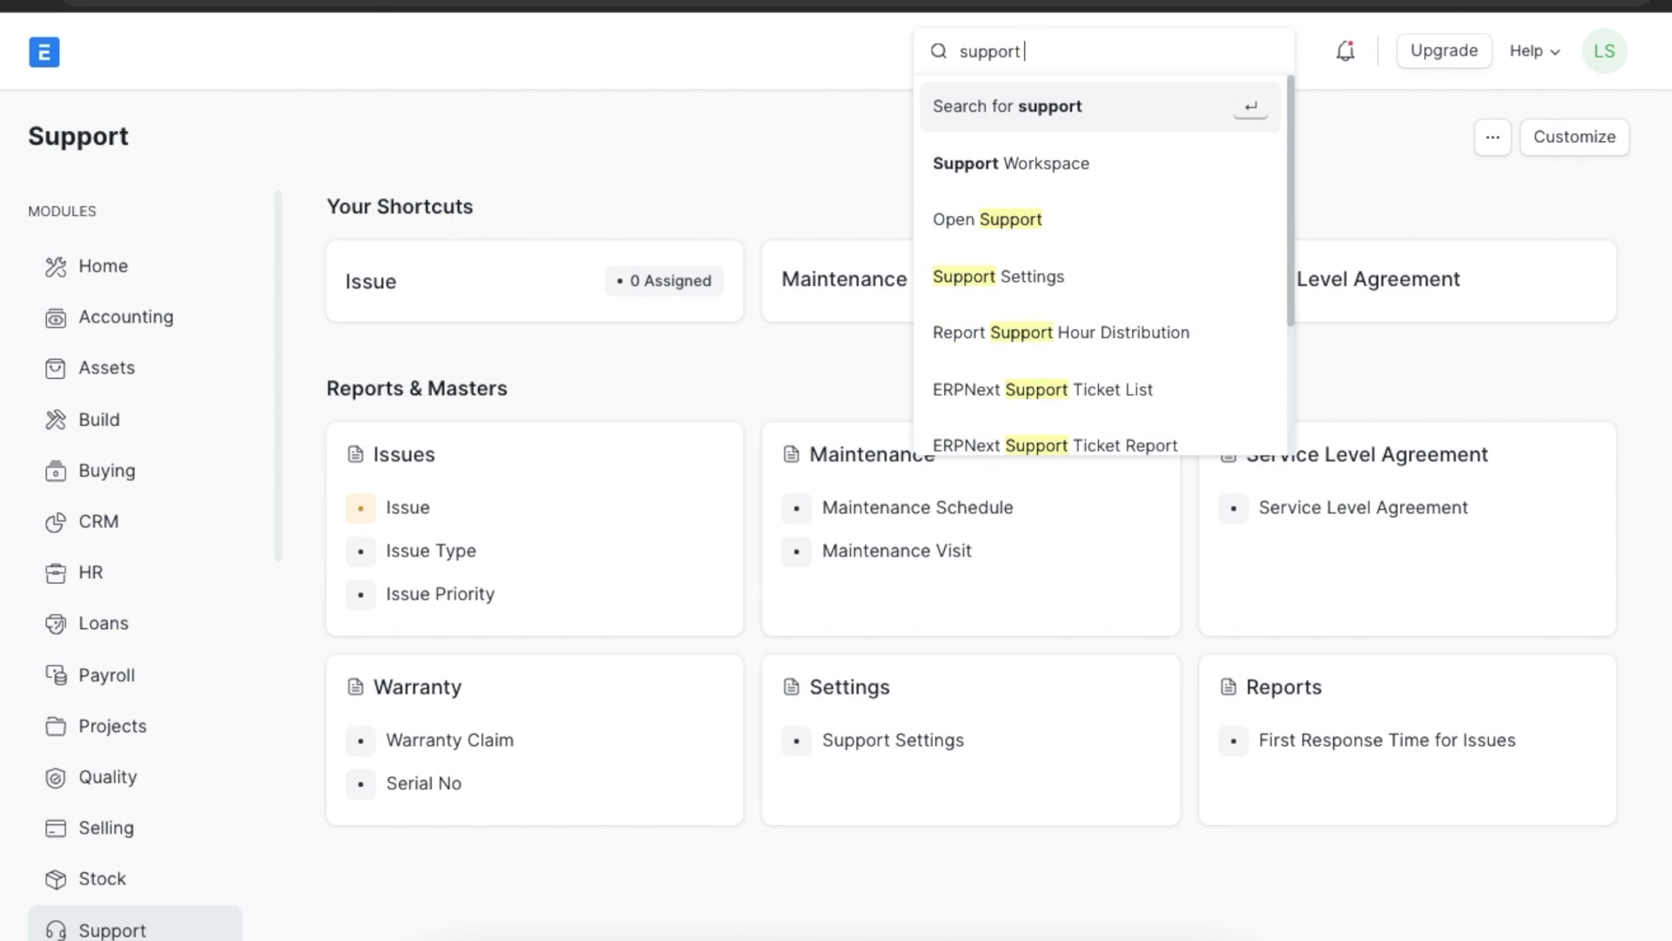
left_click(1122, 163)
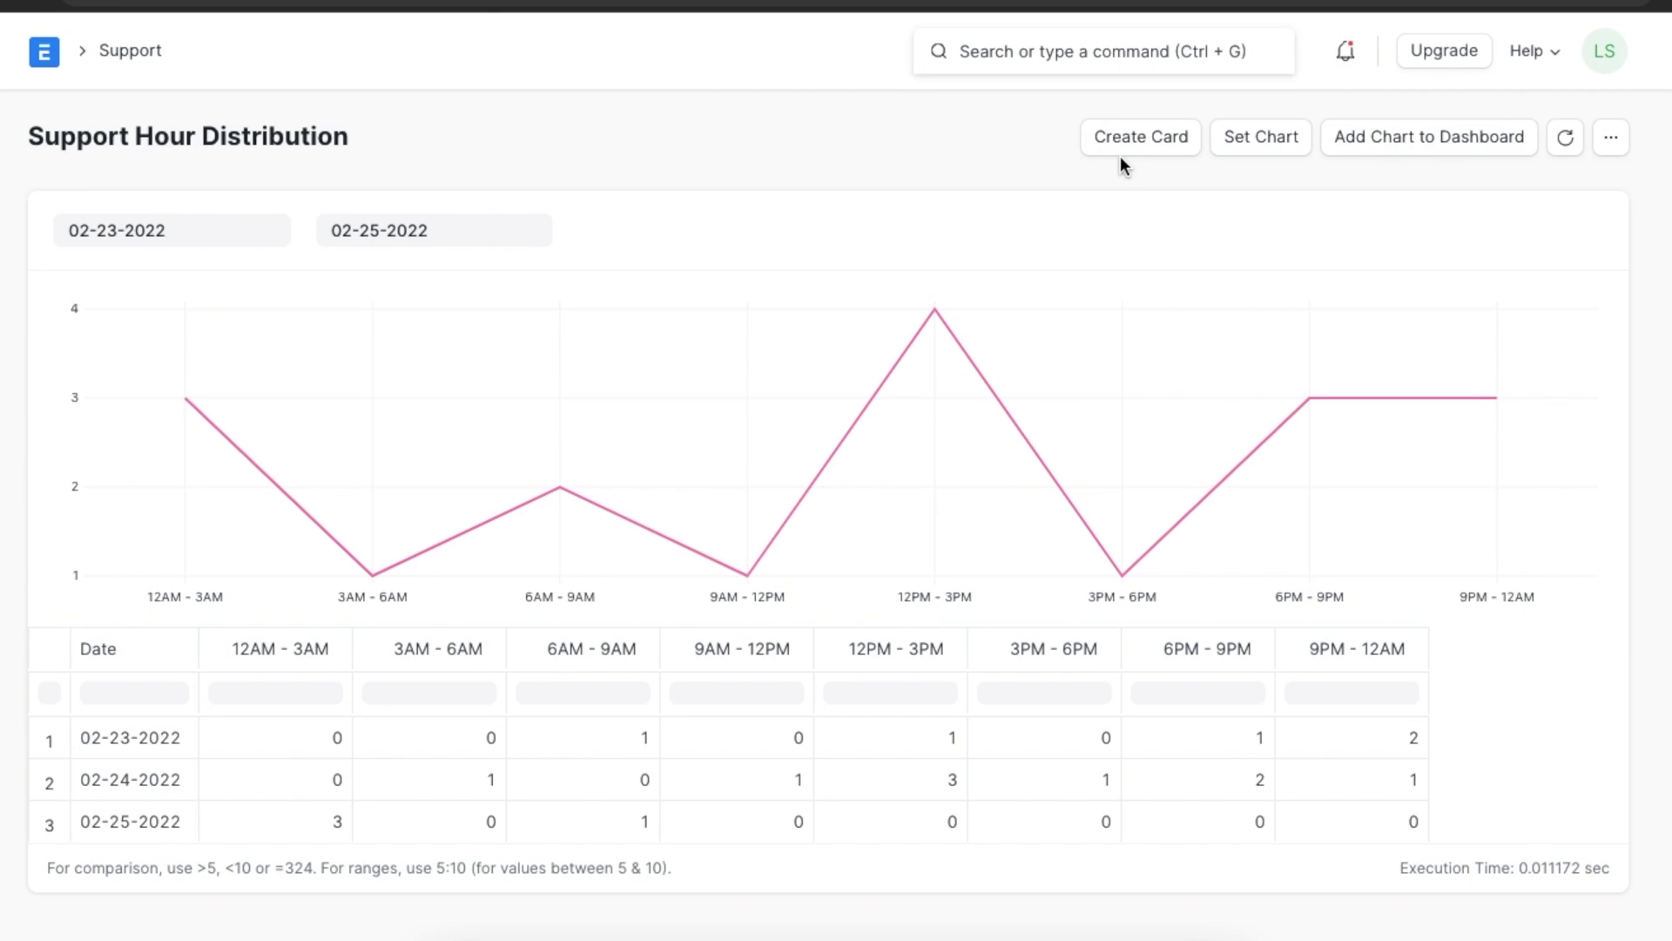